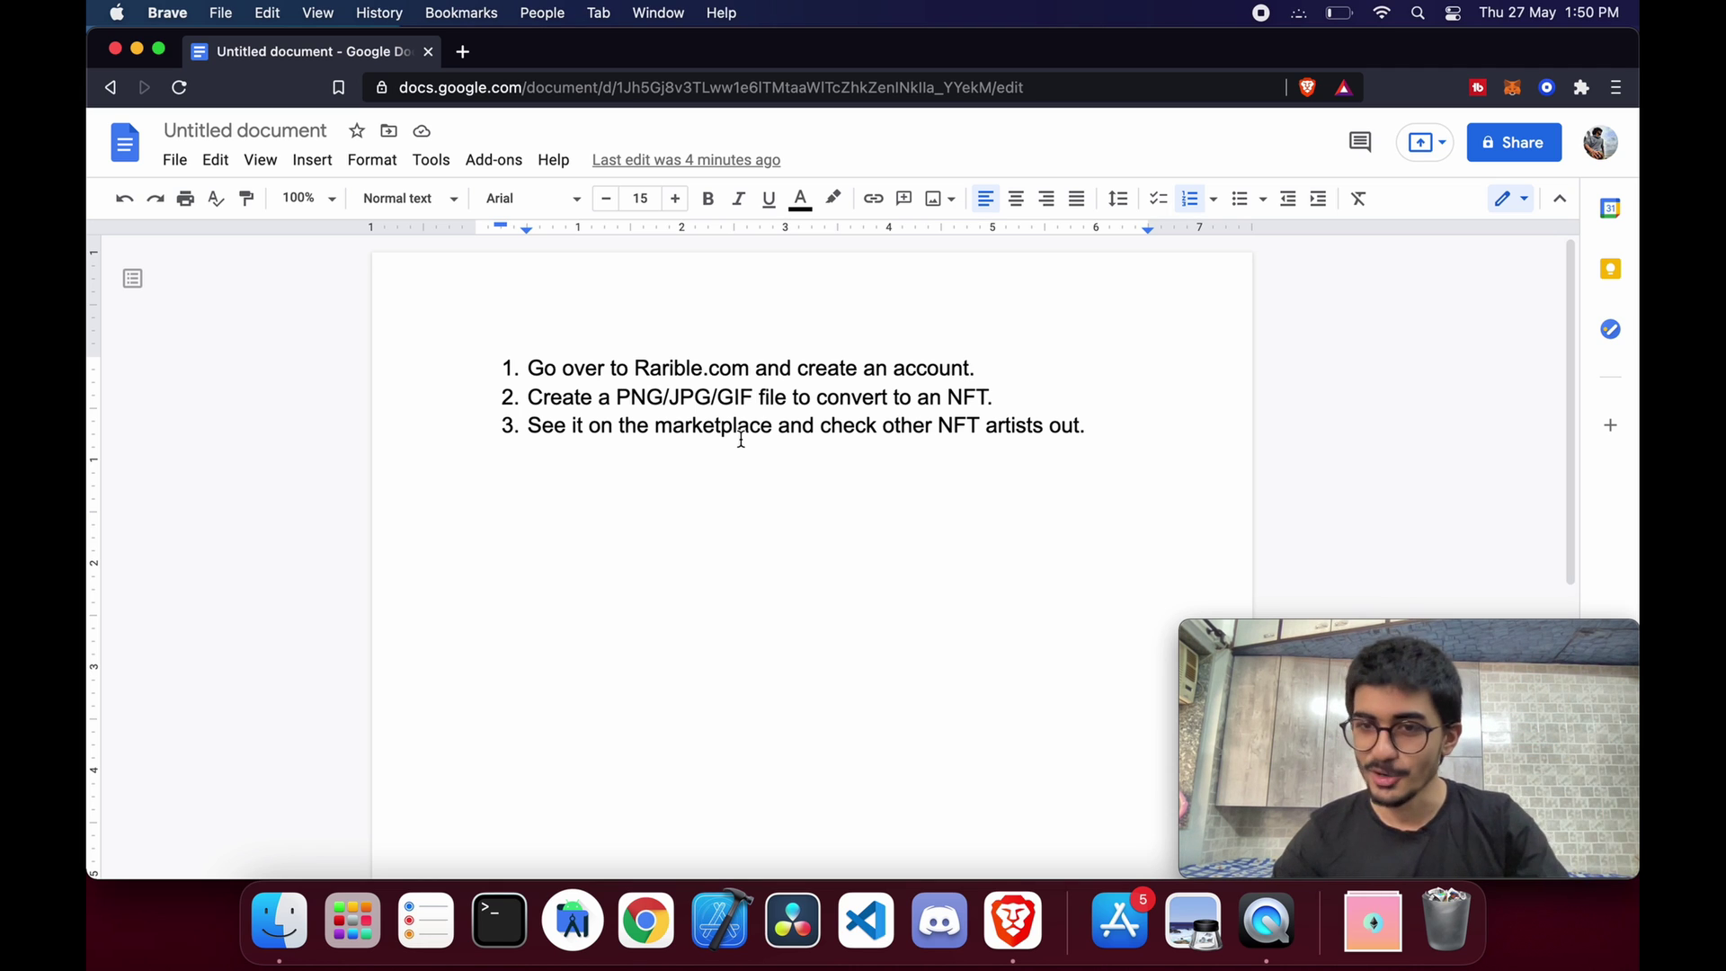
Open rarible.com in a new browser tab
left_click(464, 52)
type("rarible.com")
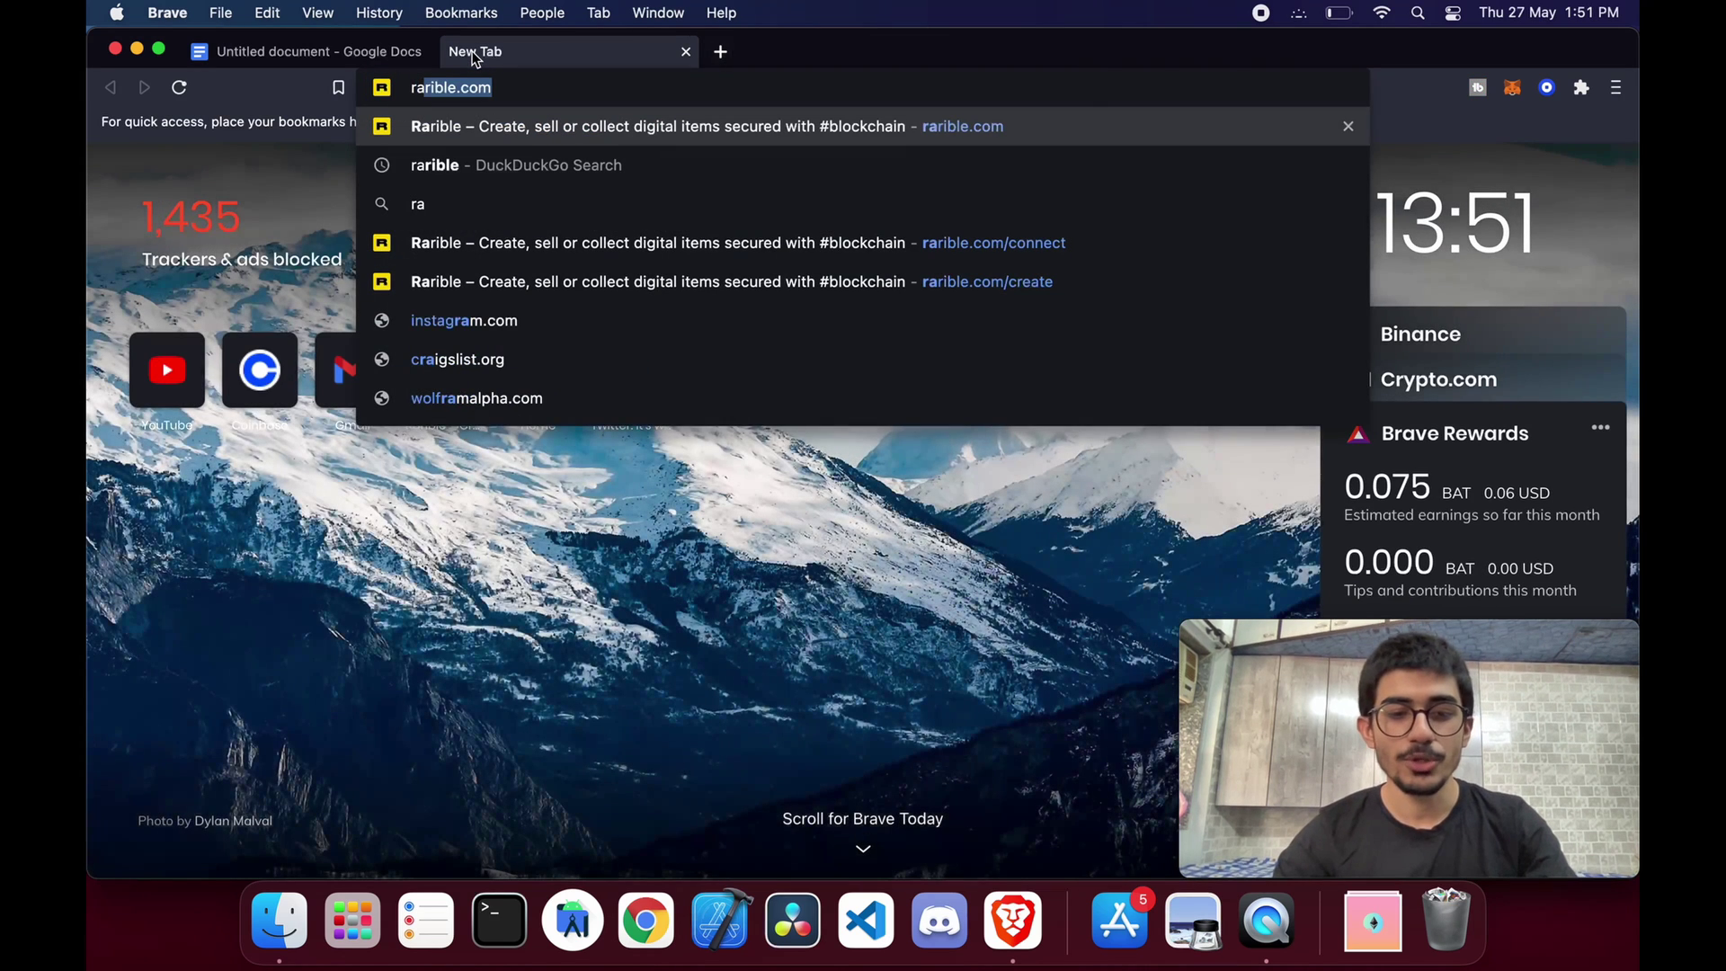
key("Return")
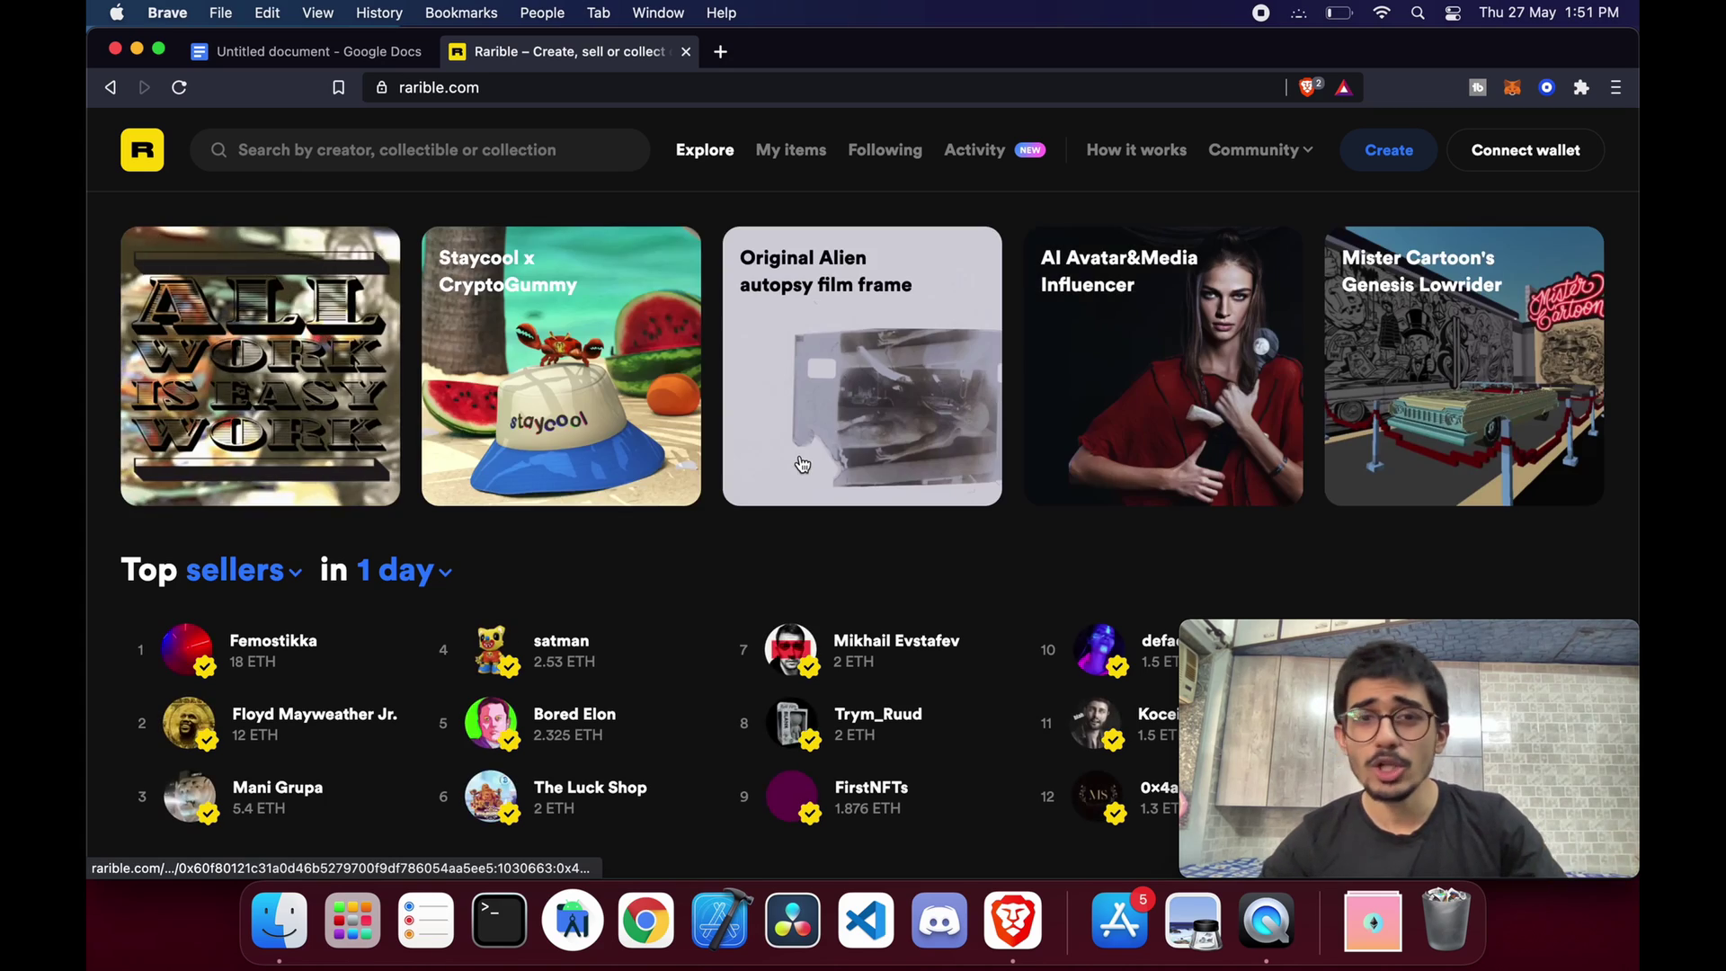
Look over the marketplace home page, including the top sellers, live auctions and listed collectibles
scroll(803, 464, "down", 10)
scroll(803, 464, "up", 10)
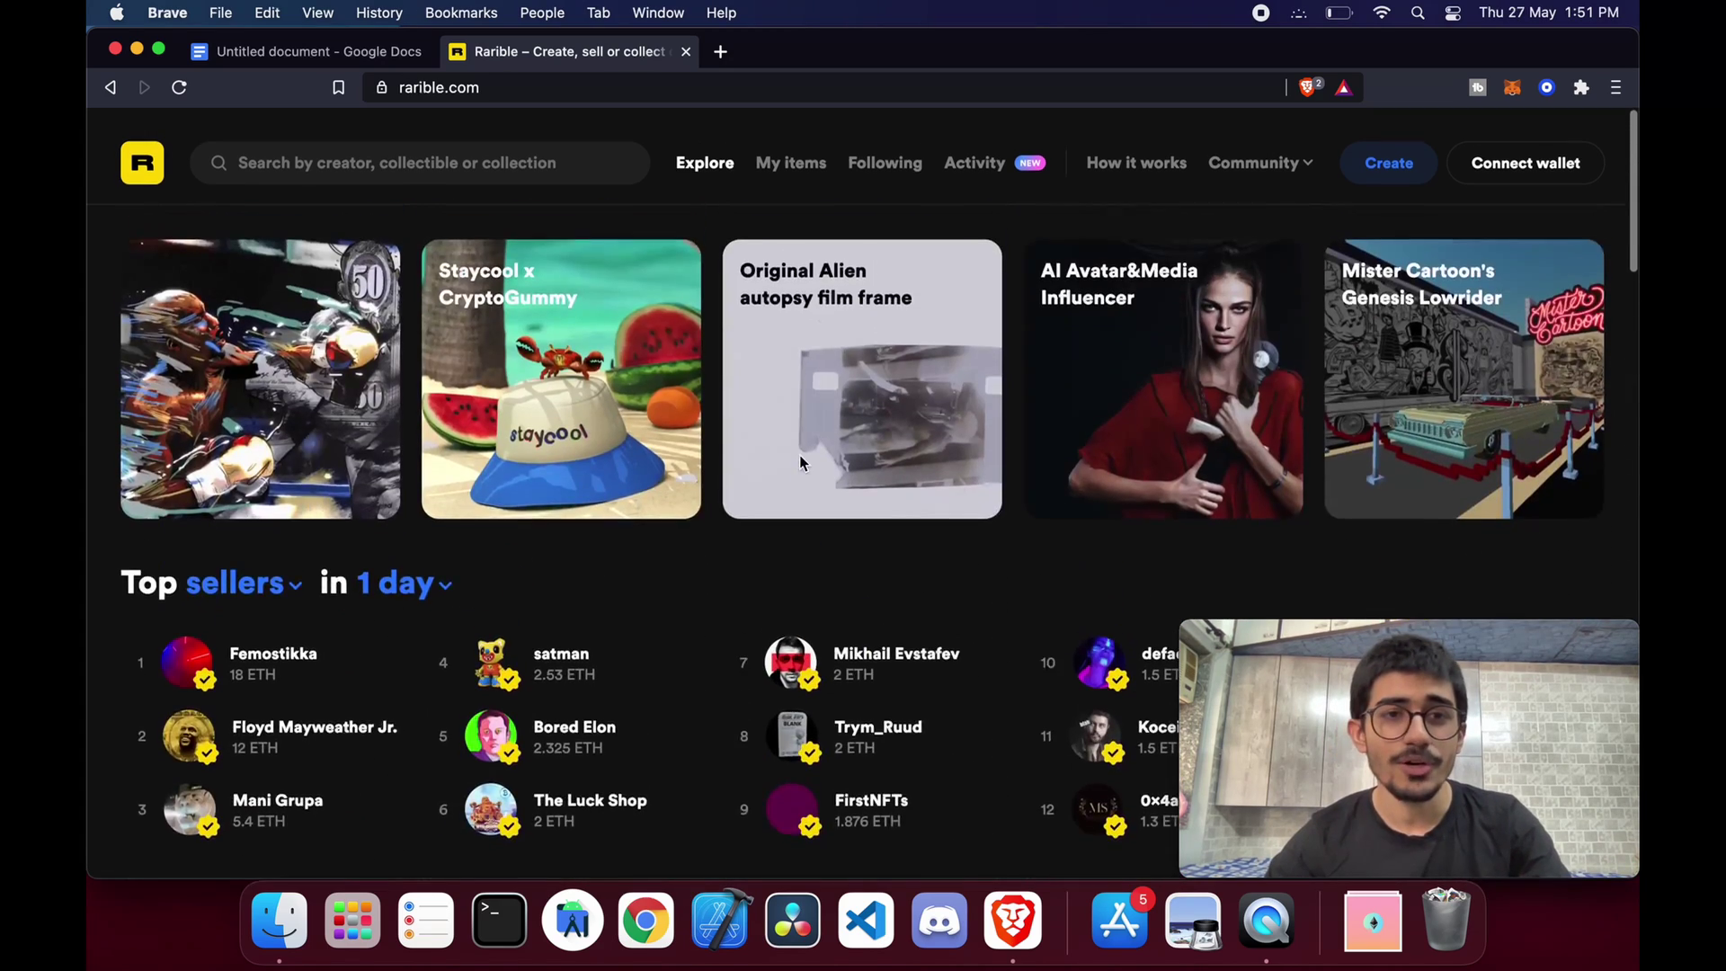
scroll(800, 455, "down", 3)
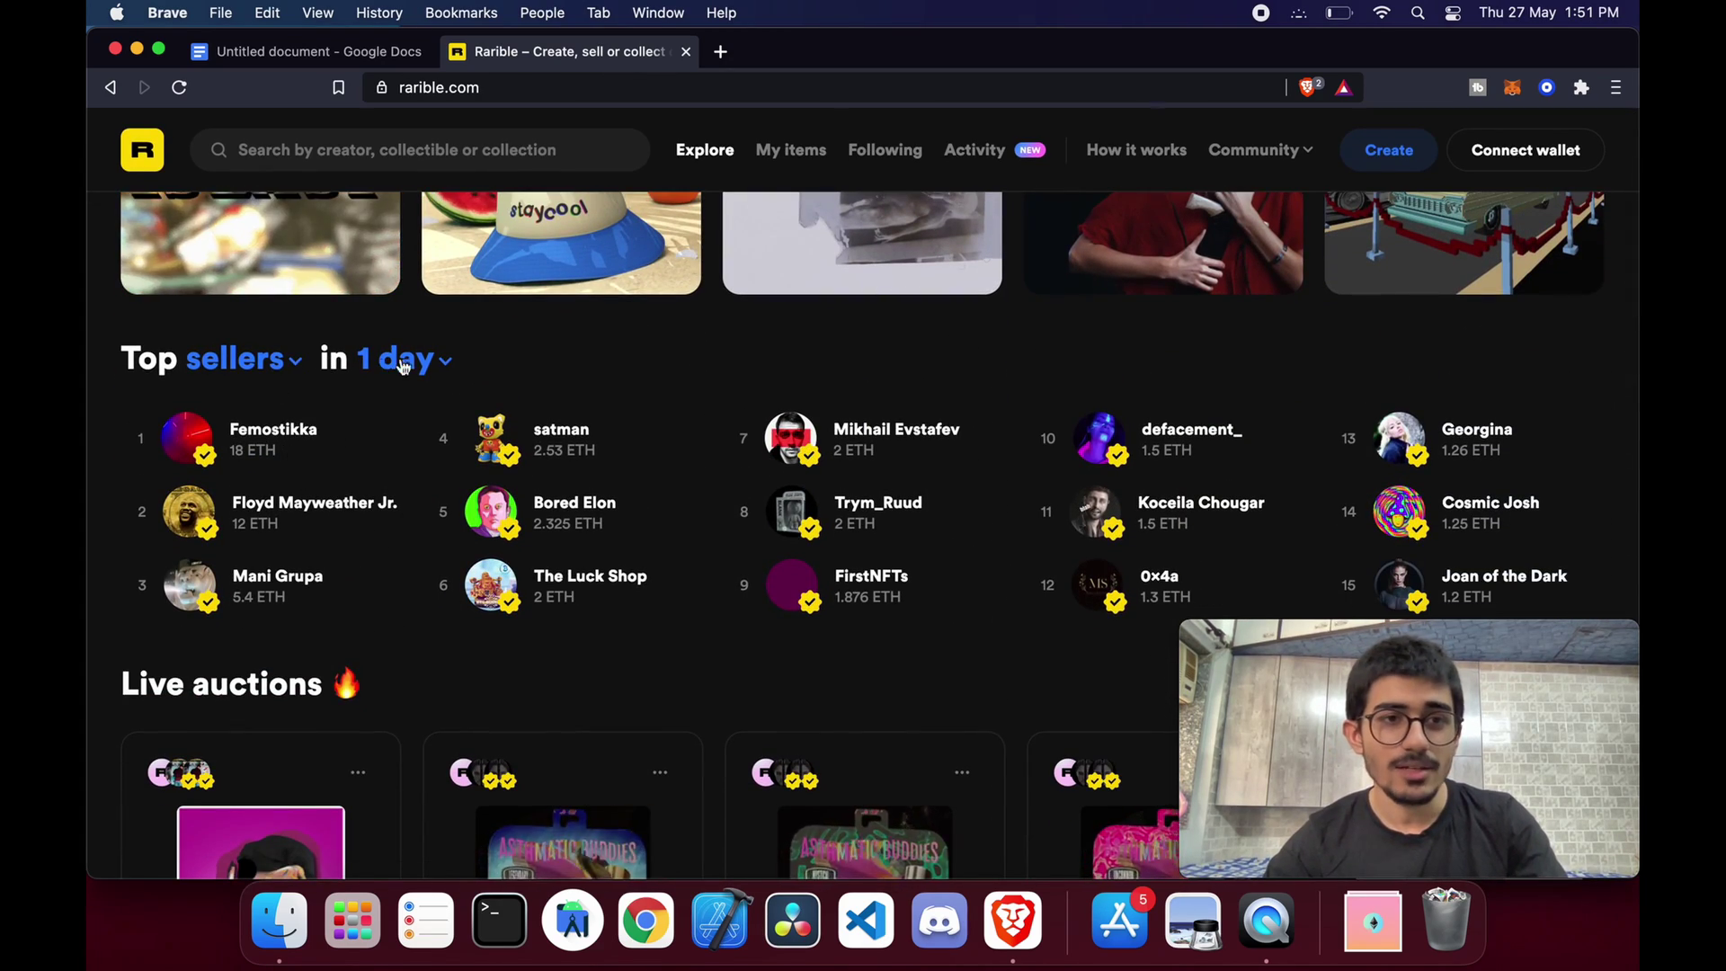
double_click(238, 451)
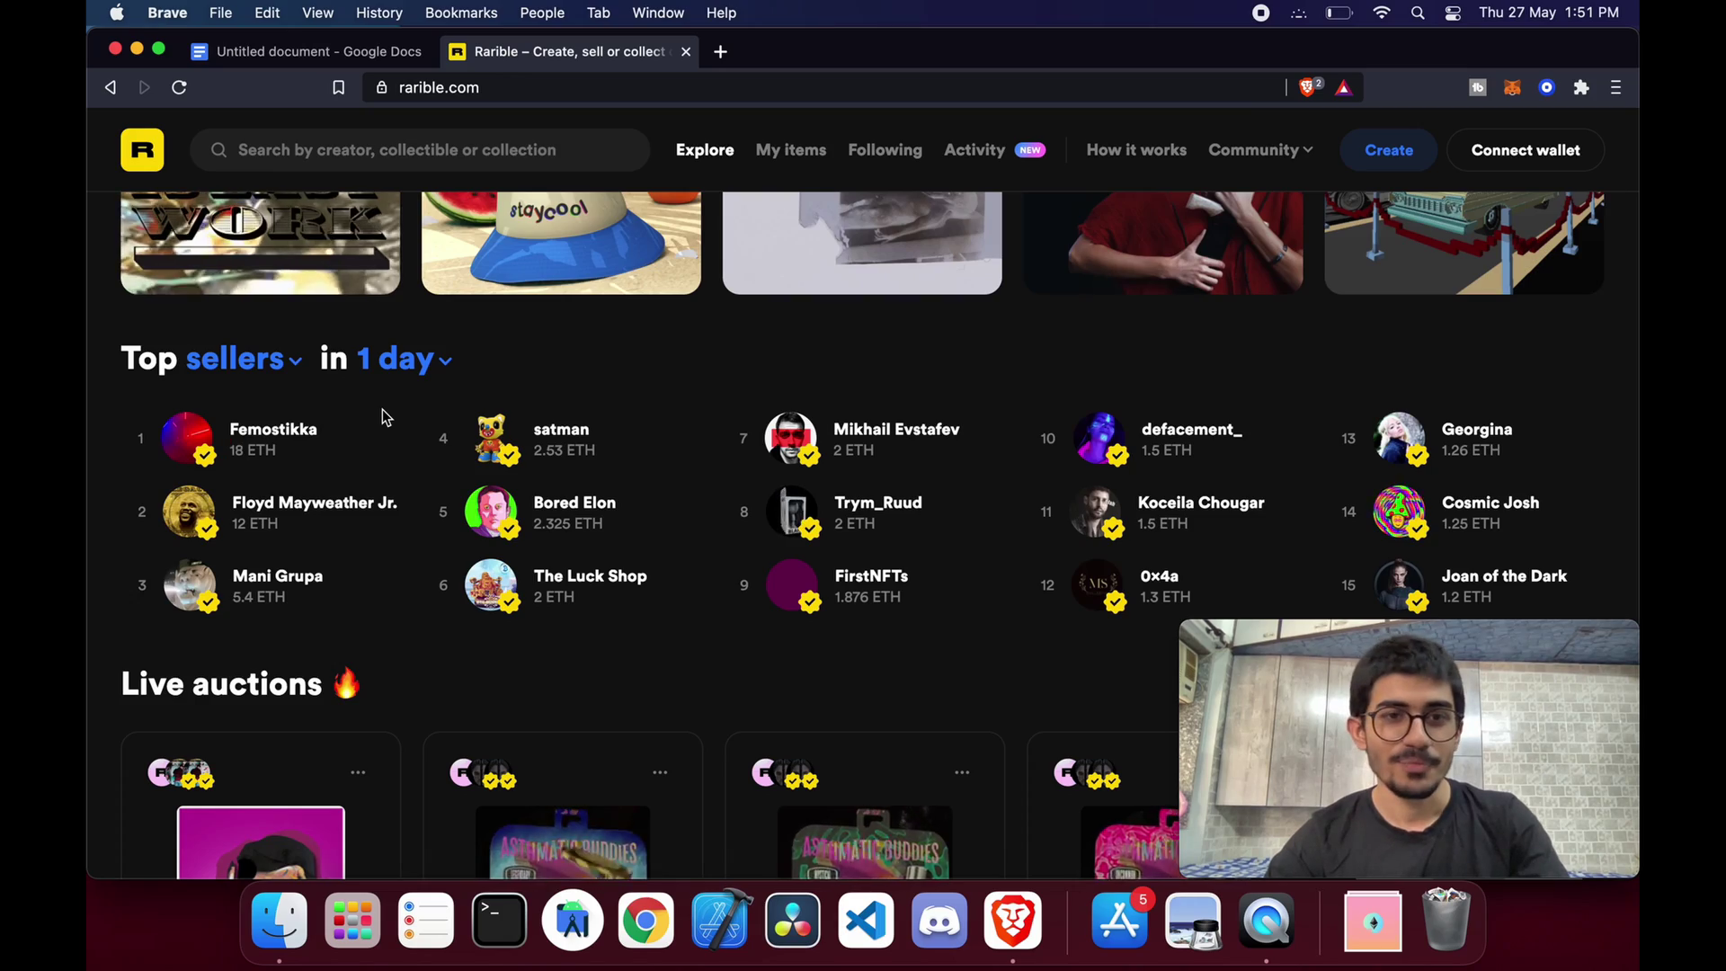
scroll(381, 408, "down", 5)
scroll(381, 408, "down", 10)
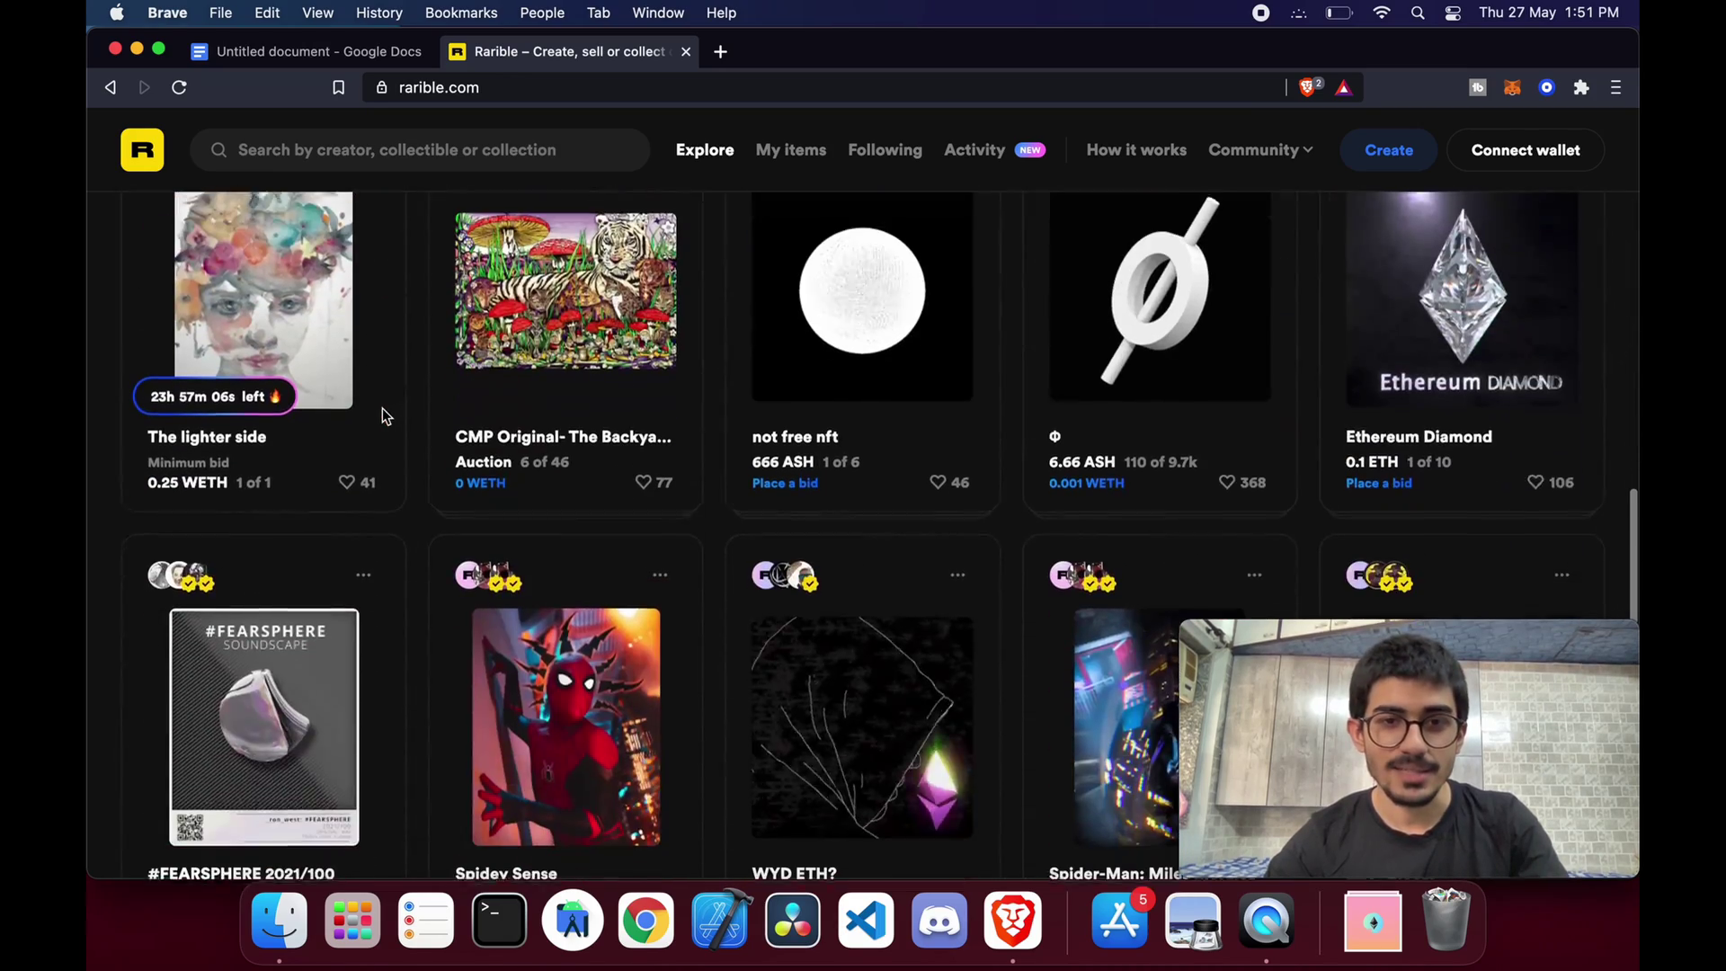
scroll(815, 406, "up", 15)
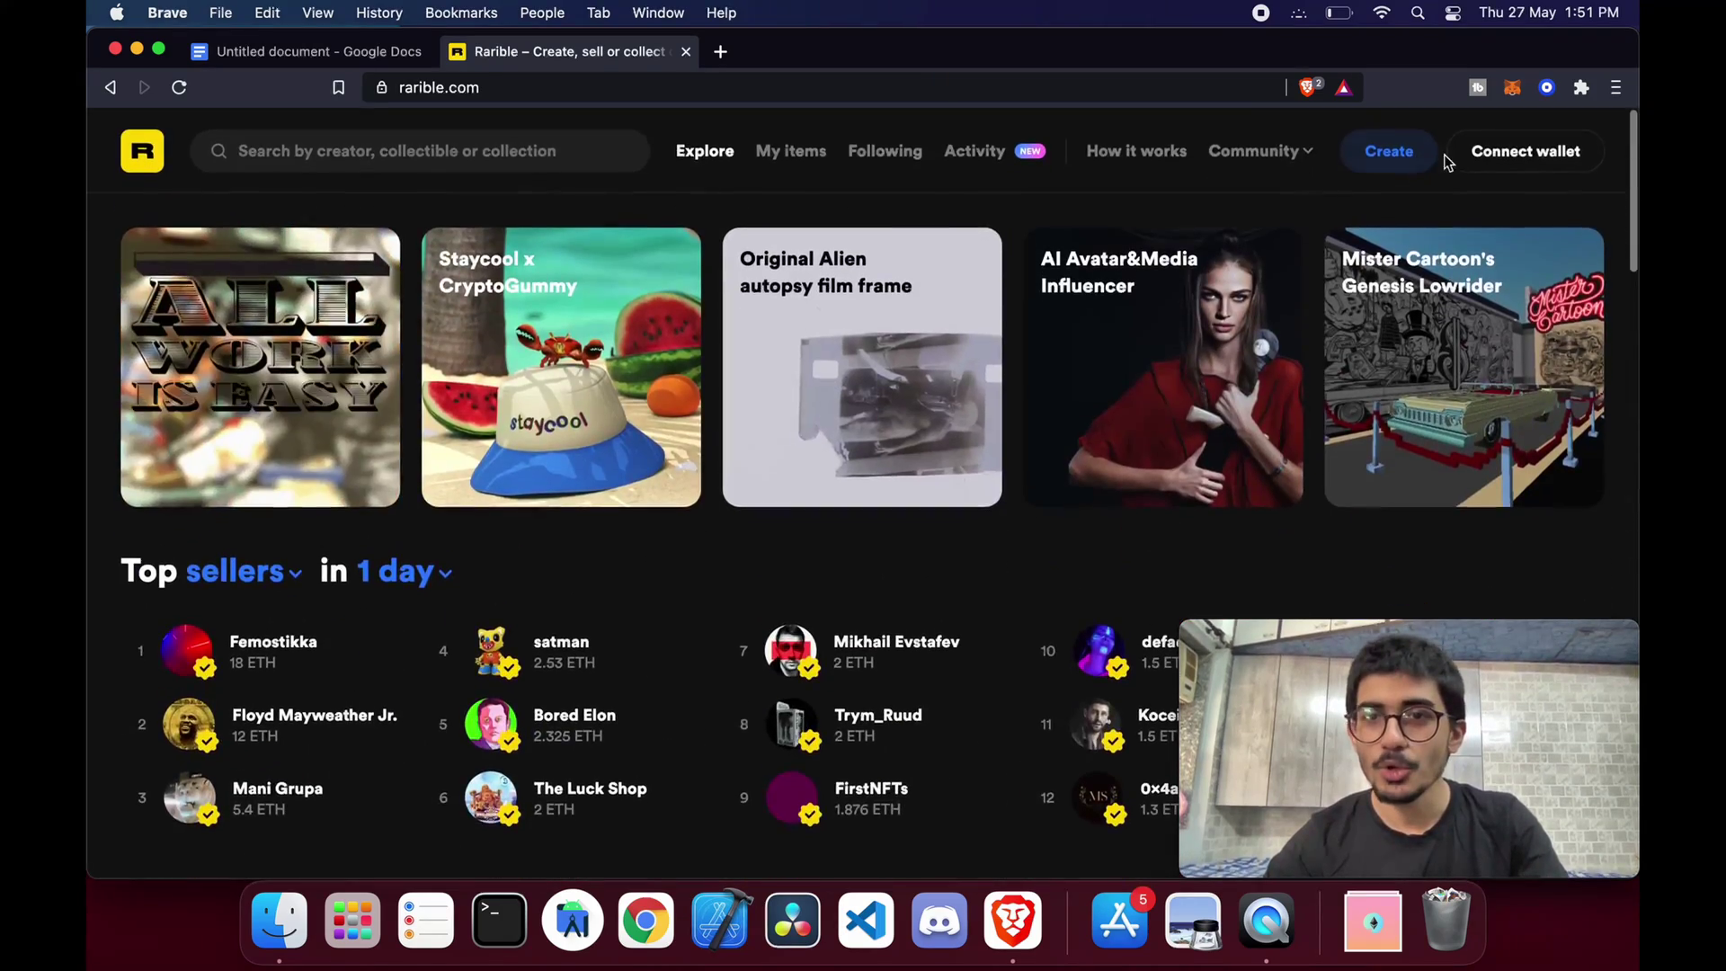
Connect a wallet to the site, expanding the list of providers and choosing Metamask
left_click(1514, 171)
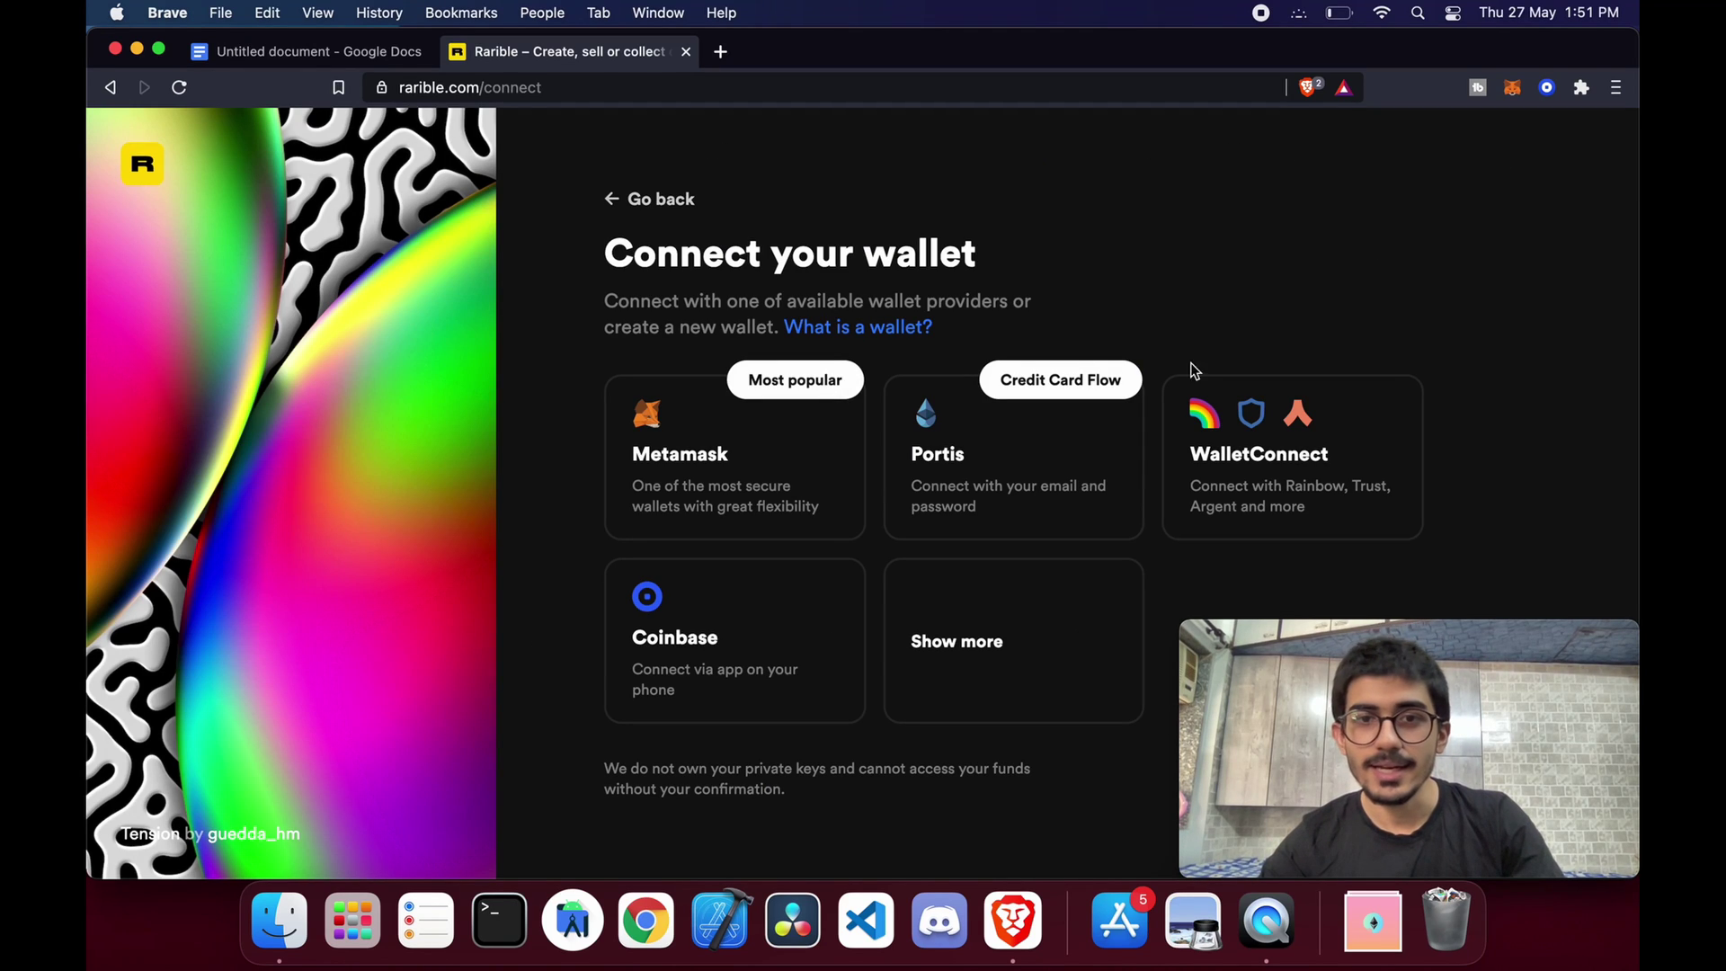
left_click(1020, 663)
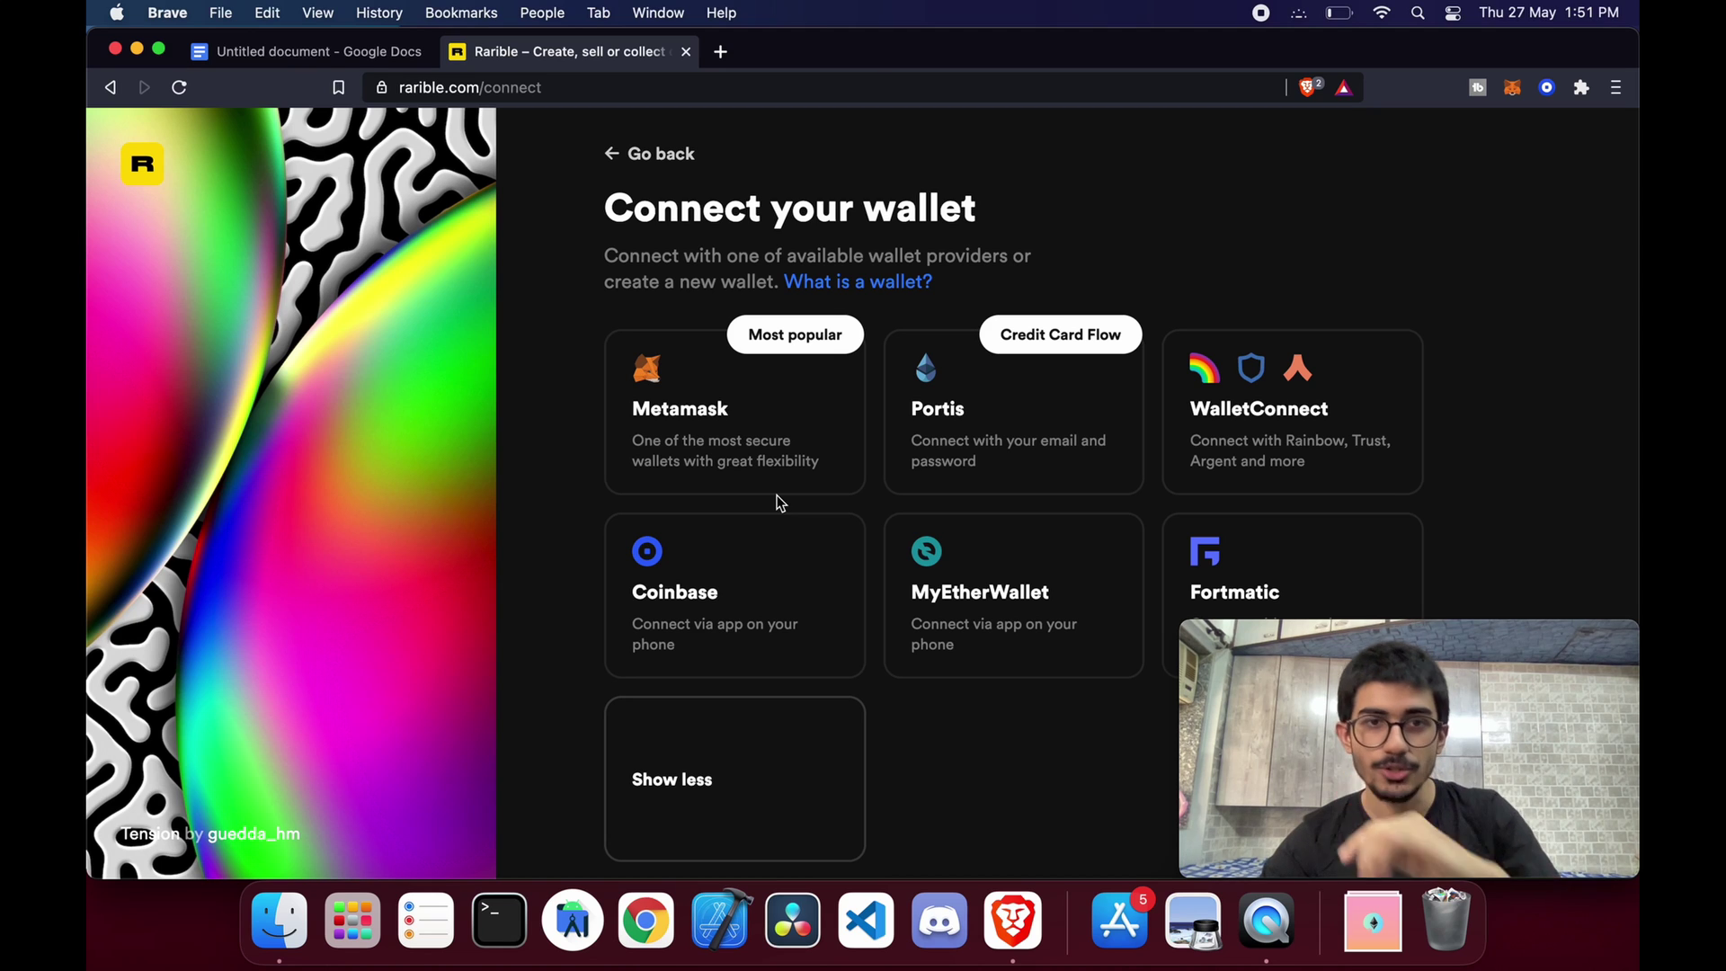
left_click(760, 432)
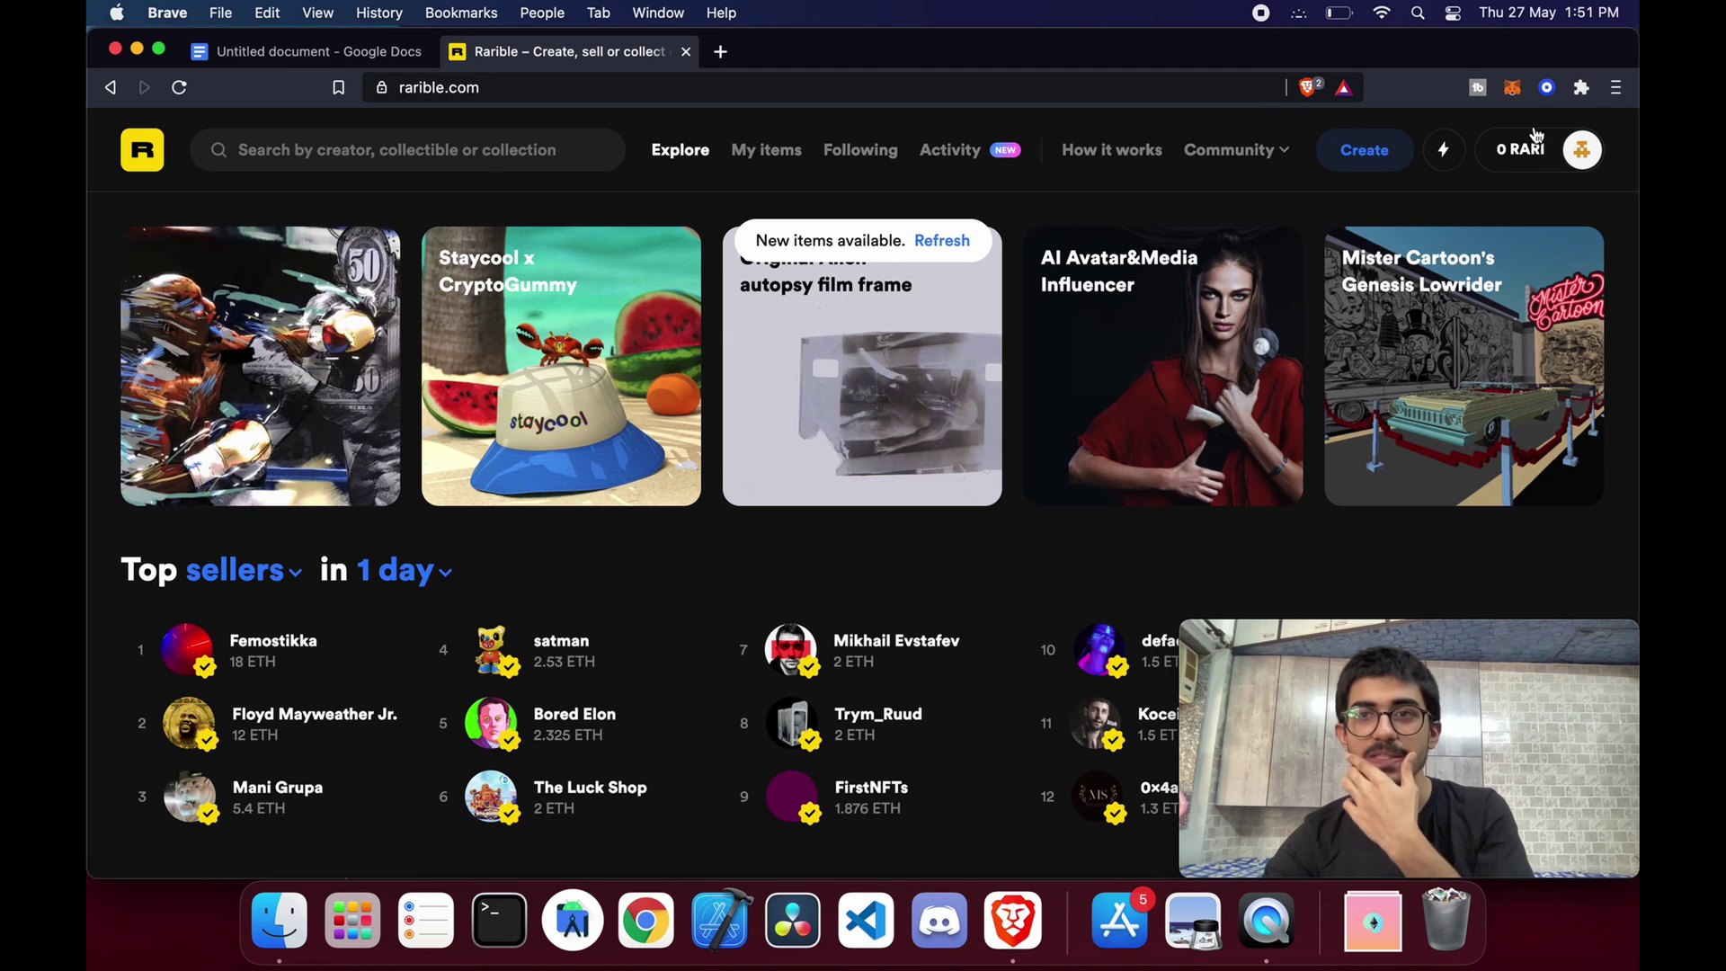
View the account in the MetaMask wallet extension, close it, and refresh the marketplace items
left_click(1515, 89)
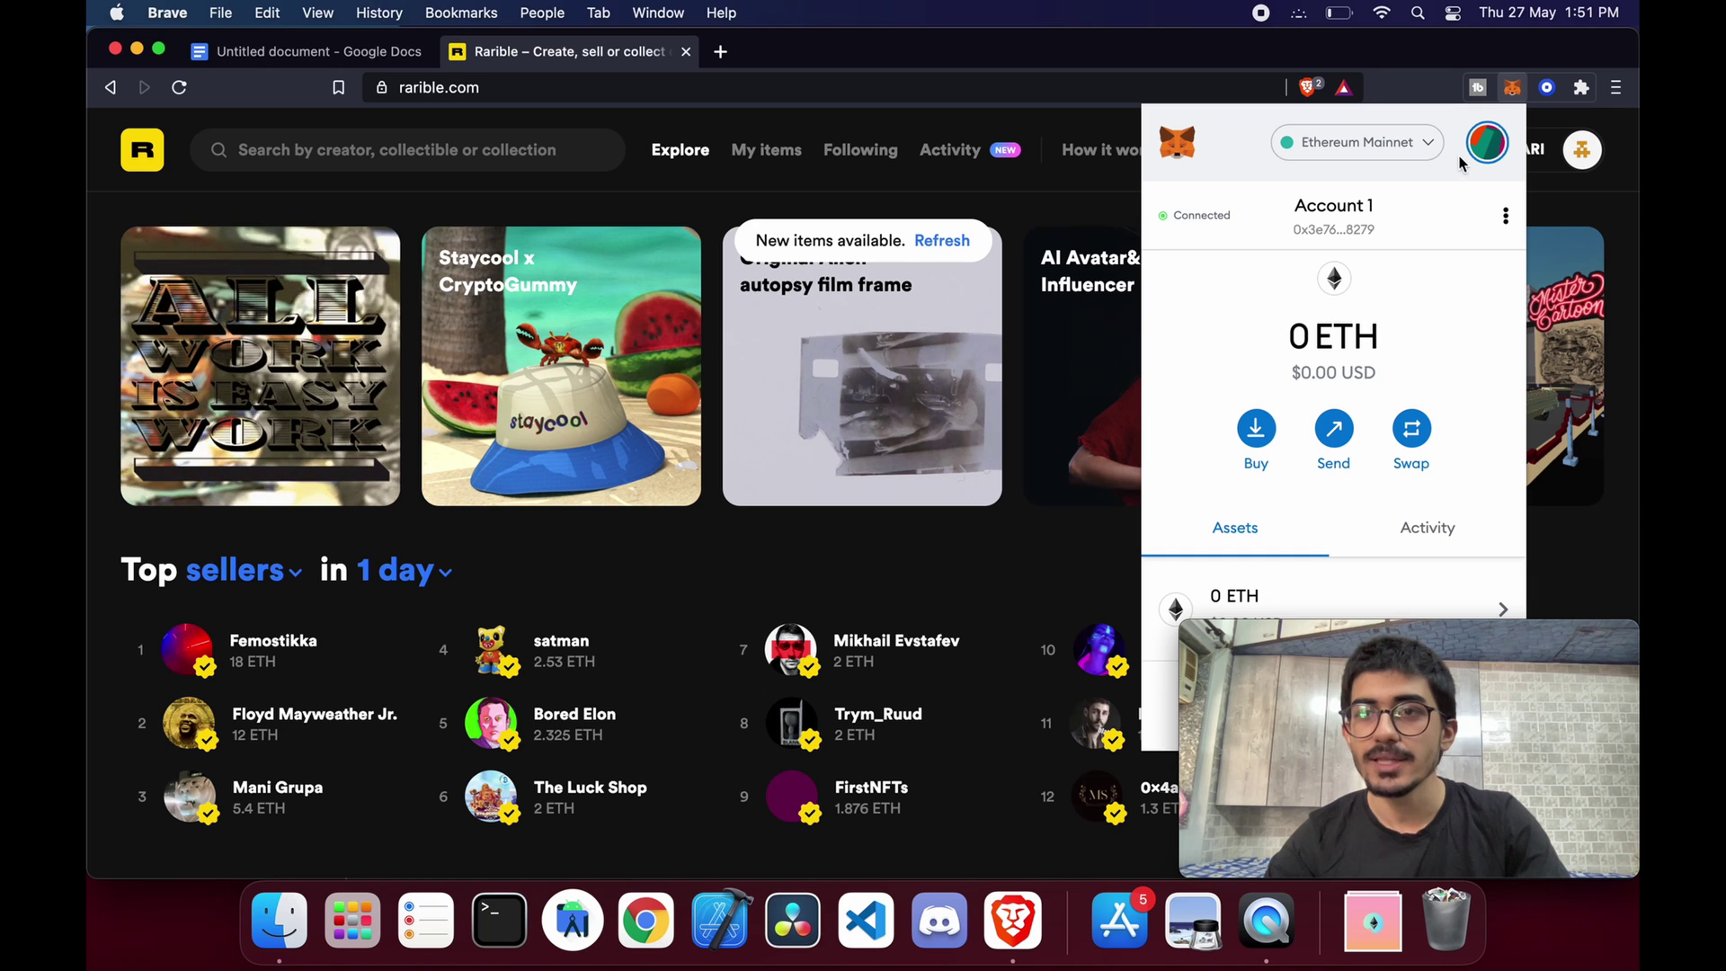
left_click(1583, 200)
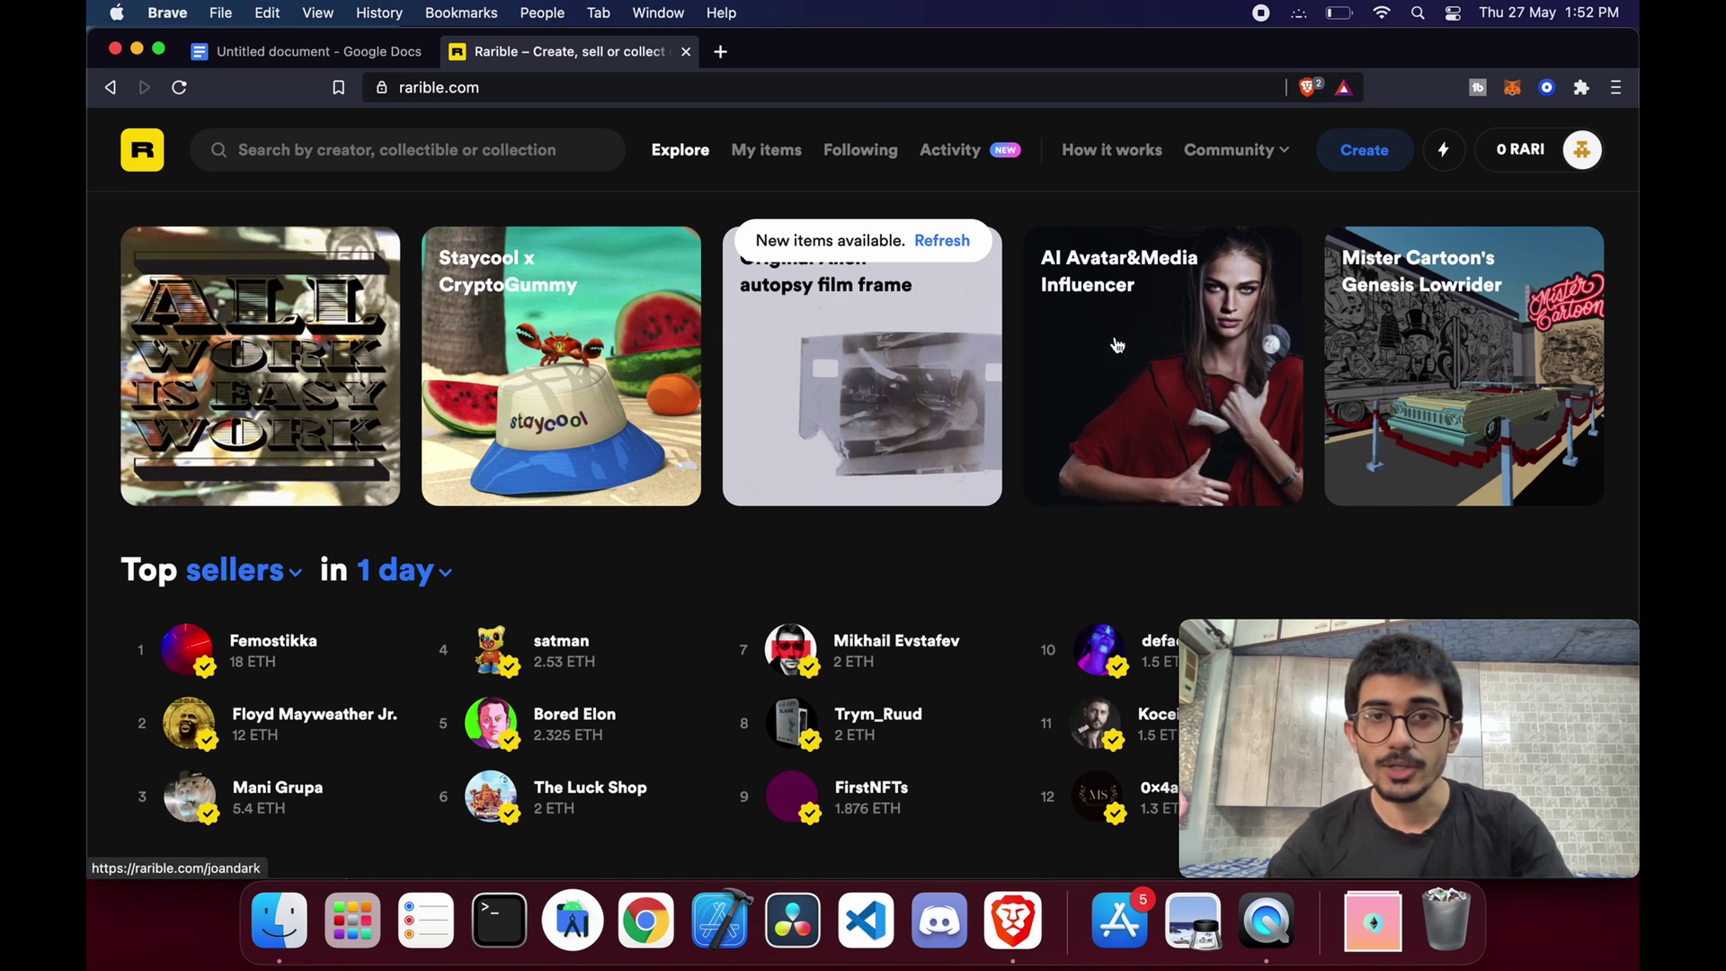
left_click(942, 248)
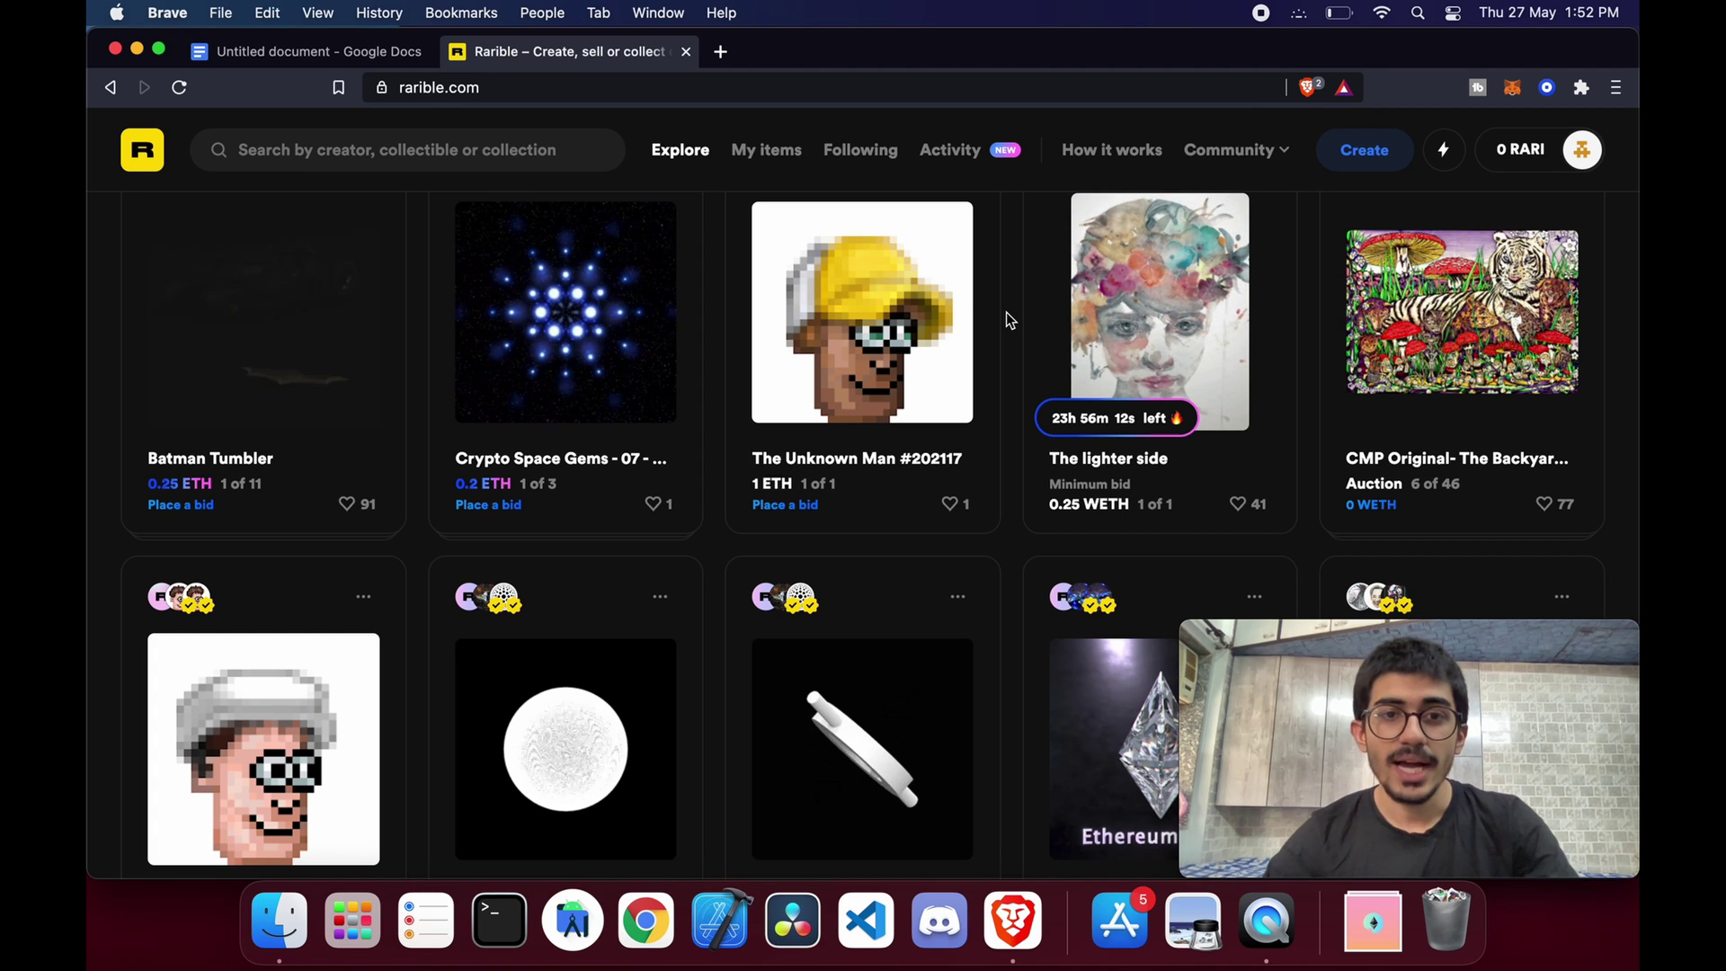
Start a new Single collectible from scratch and review the accepted upload file formats on its form
left_click(1354, 167)
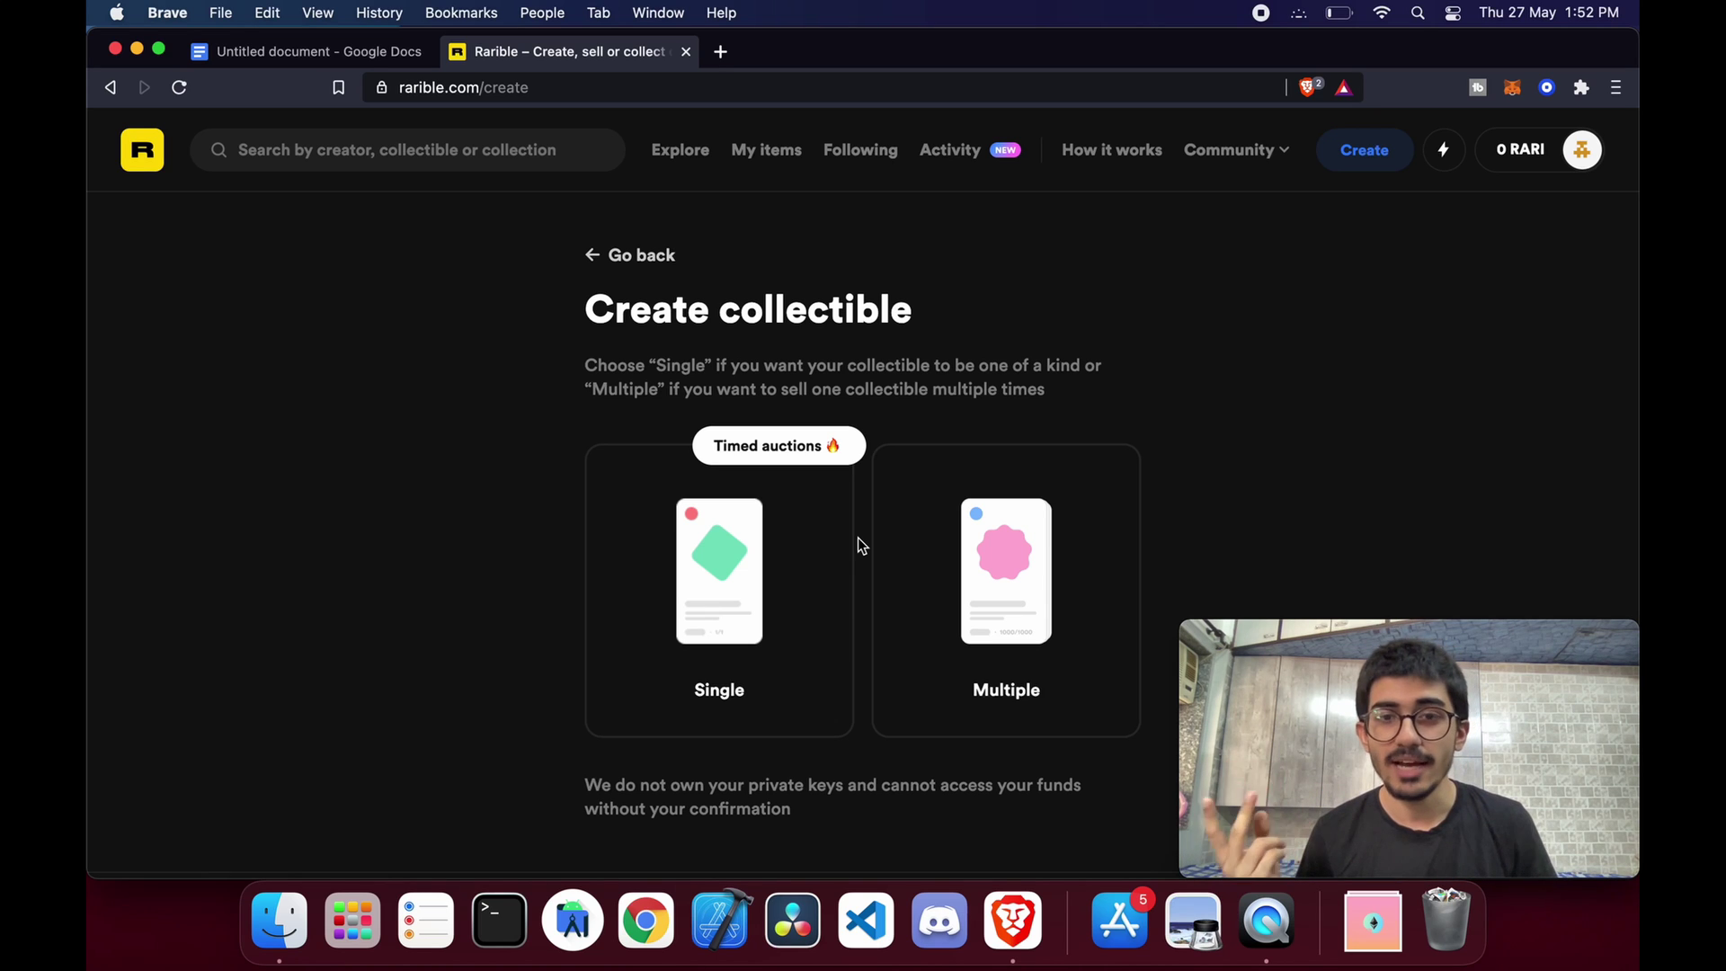
left_click(747, 575)
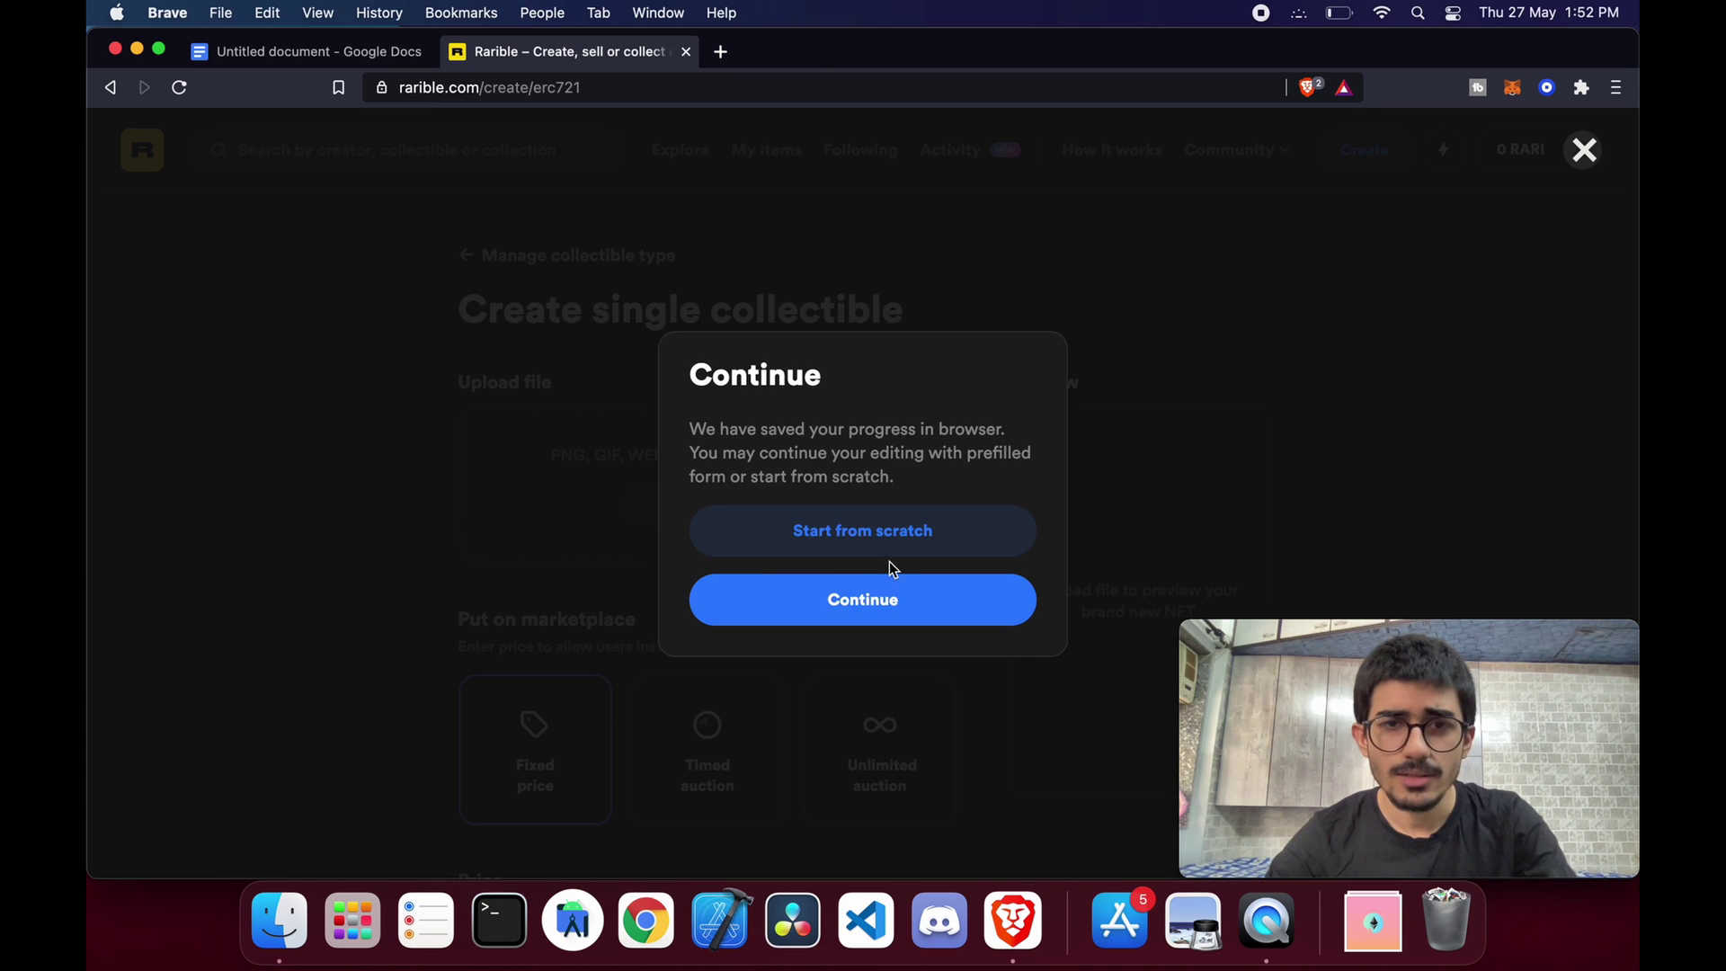
left_click(885, 537)
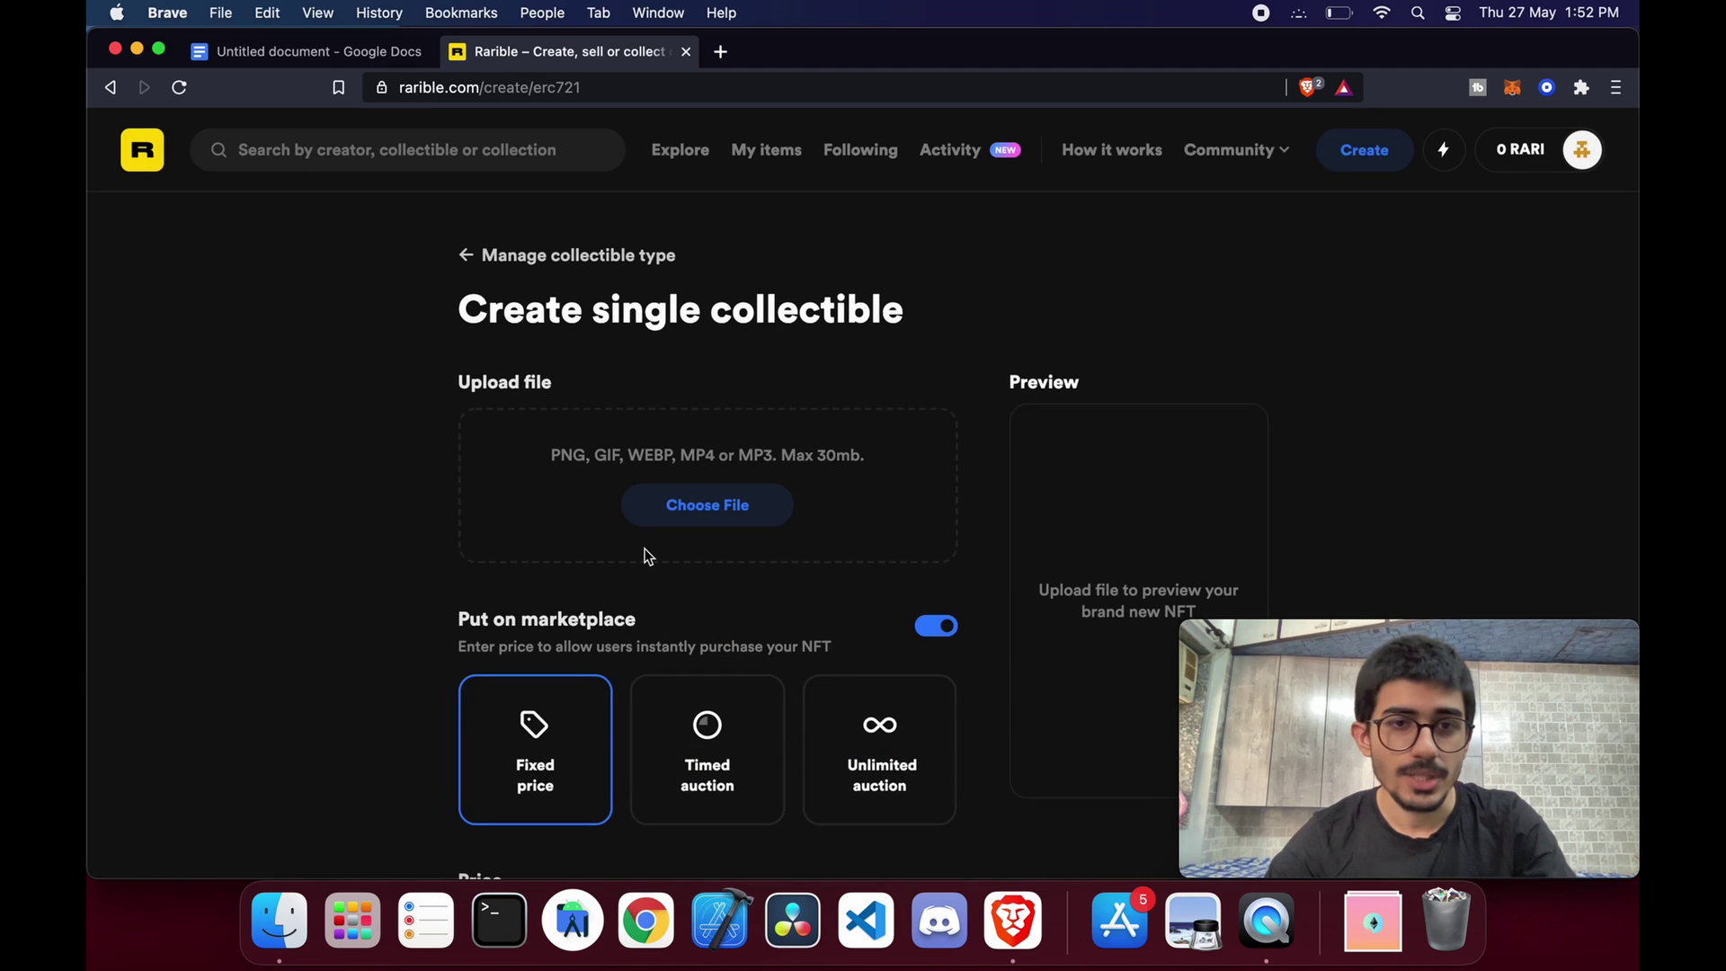
scroll(719, 644, "down", 3)
scroll(558, 576, "up", 1)
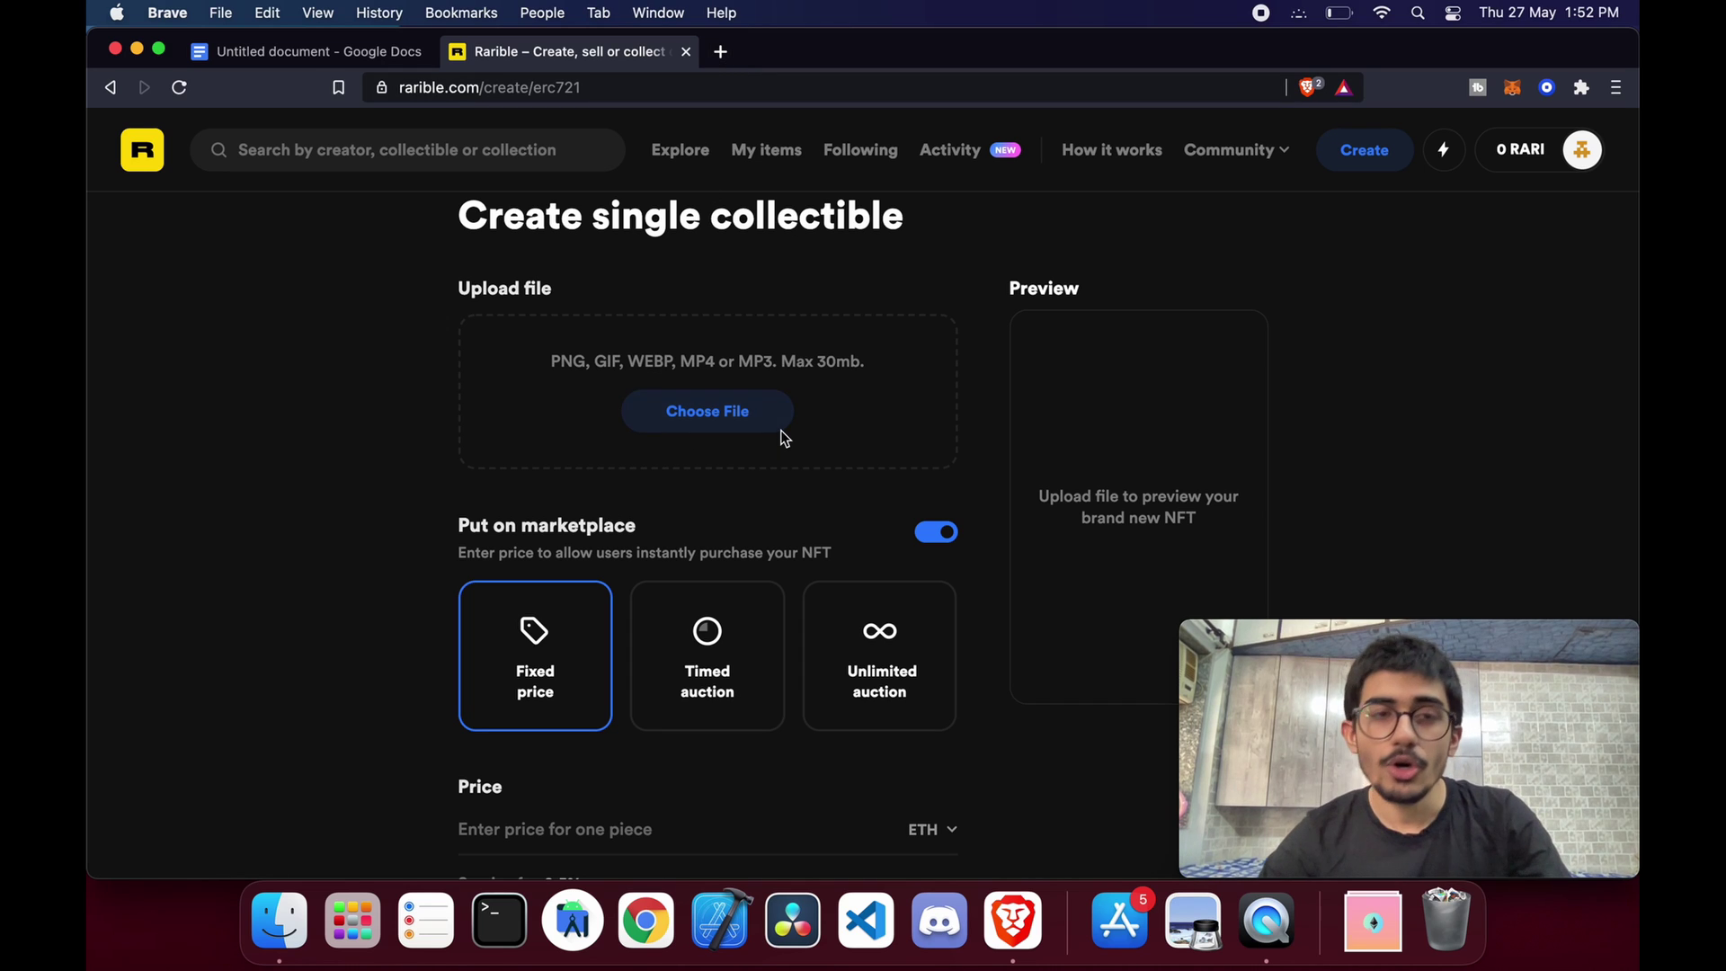
left_click_drag(555, 364, 747, 358)
left_click(748, 357)
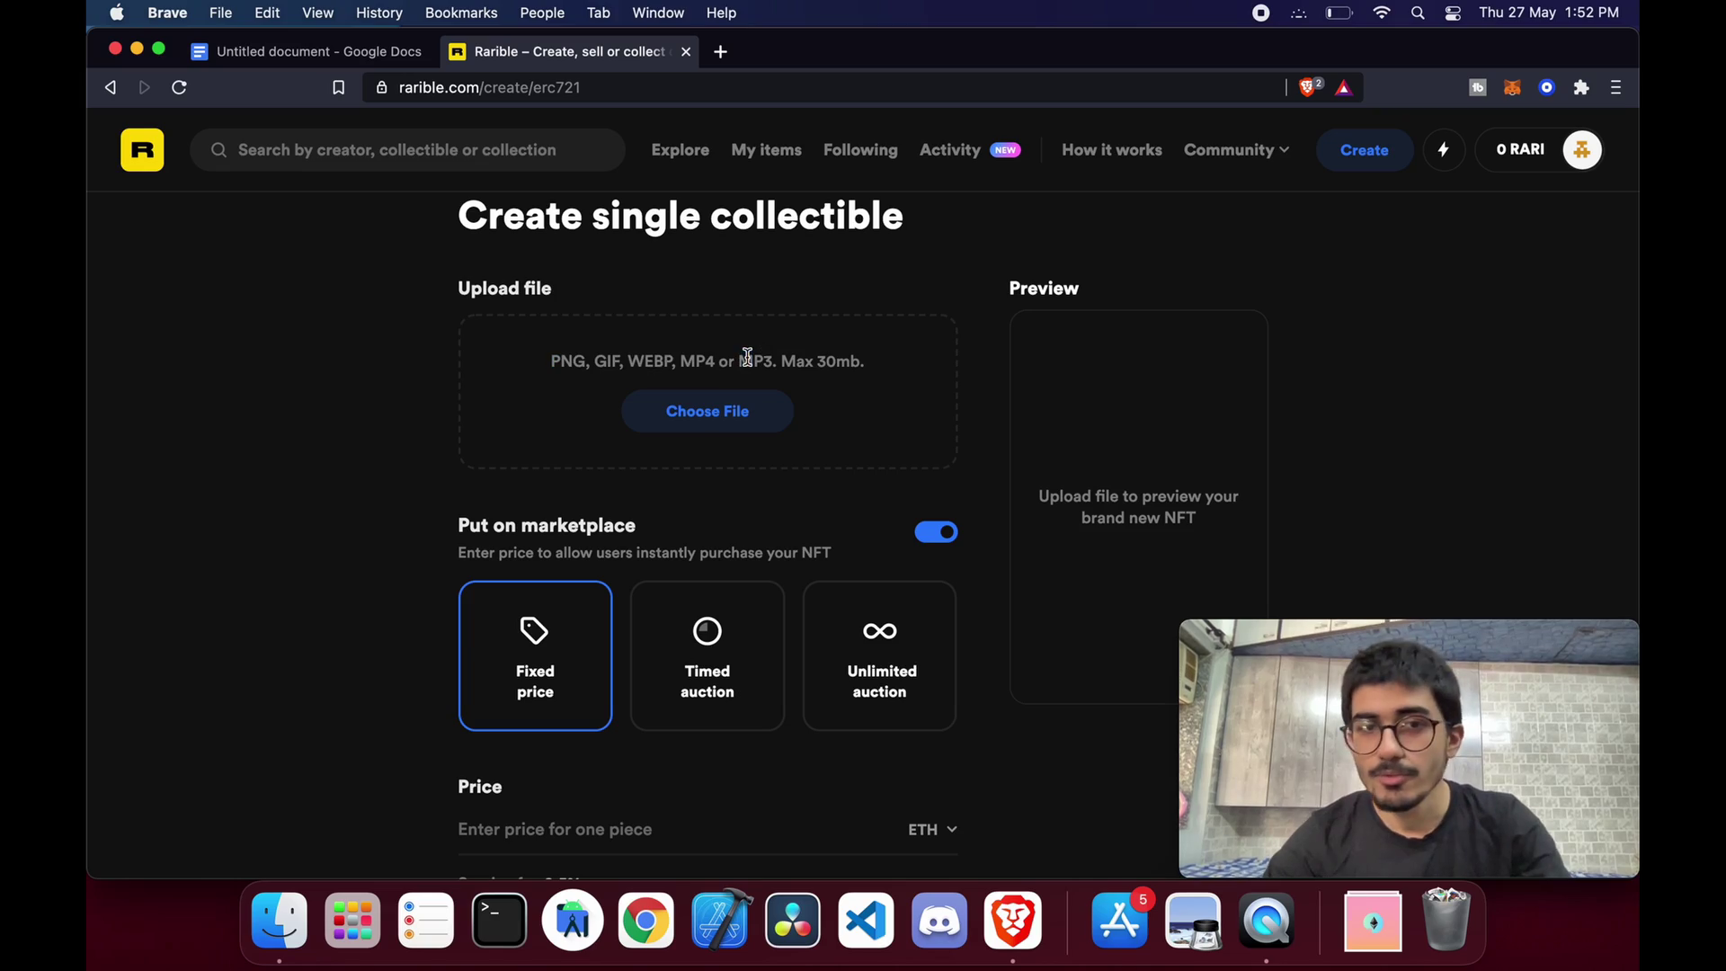
Open canva.com in a new browser tab and look over its home page
left_click(720, 52)
type("canva")
key("Return")
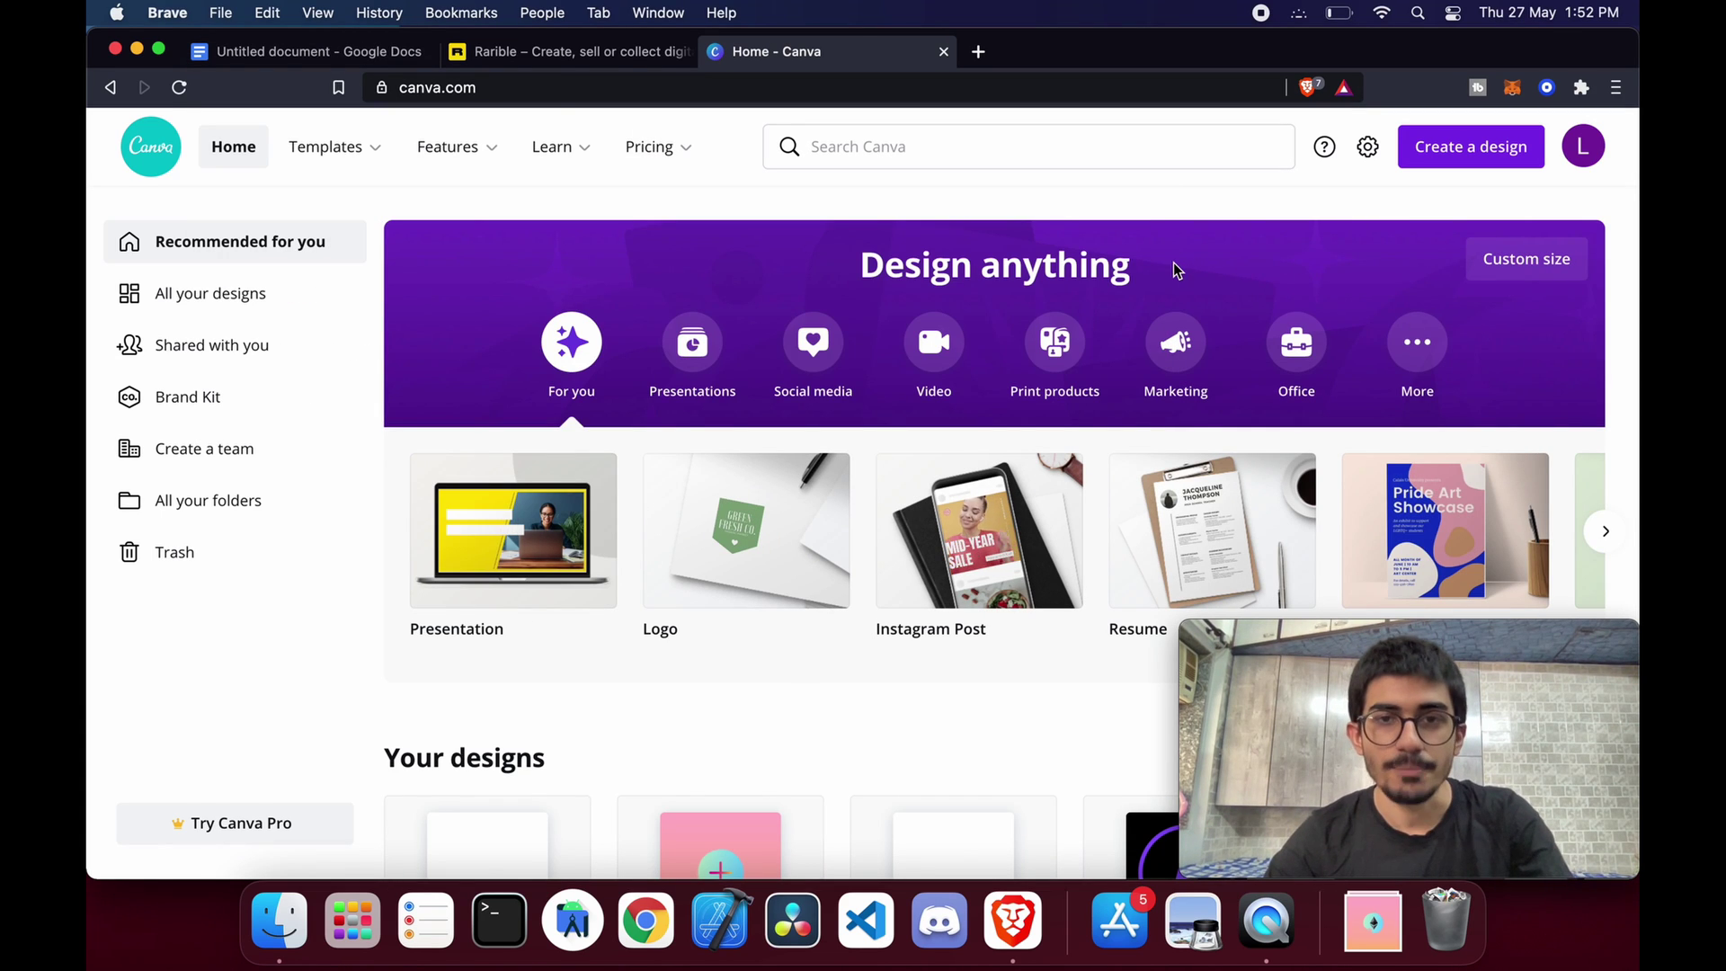
scroll(1124, 324, "down", 4)
scroll(1020, 407, "up", 4)
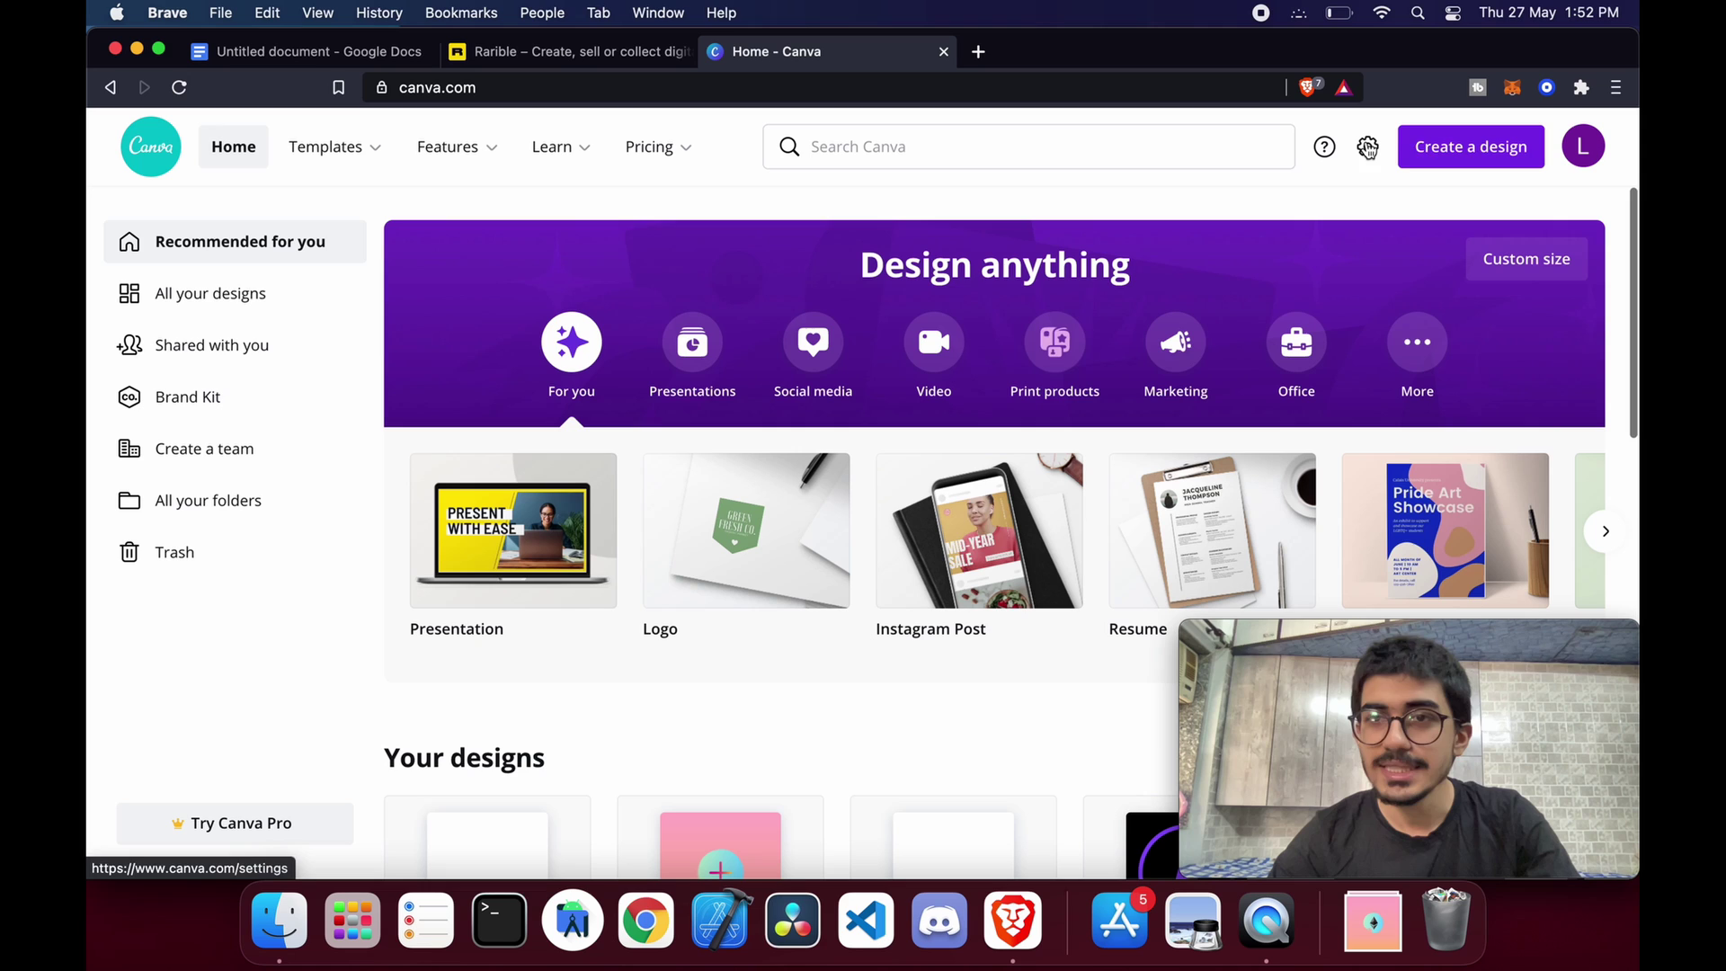
Create a blank 1080 × 1080 px Instagram Post design and close the Canva home page
left_click(1477, 159)
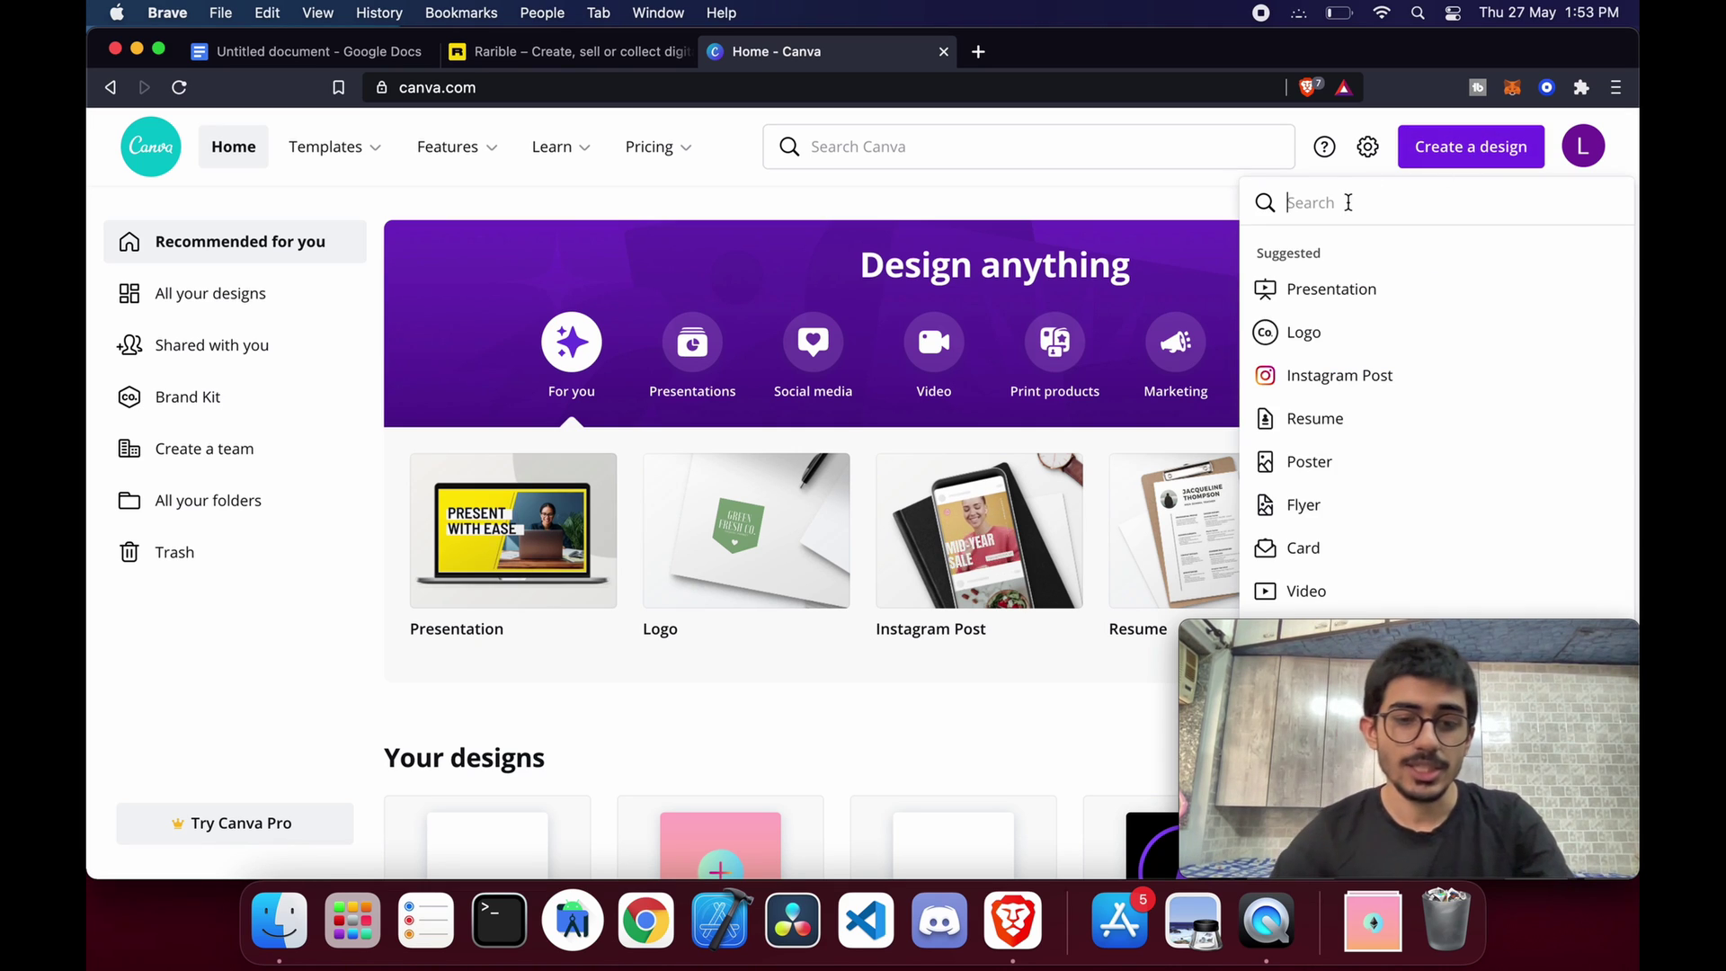
type("instagra")
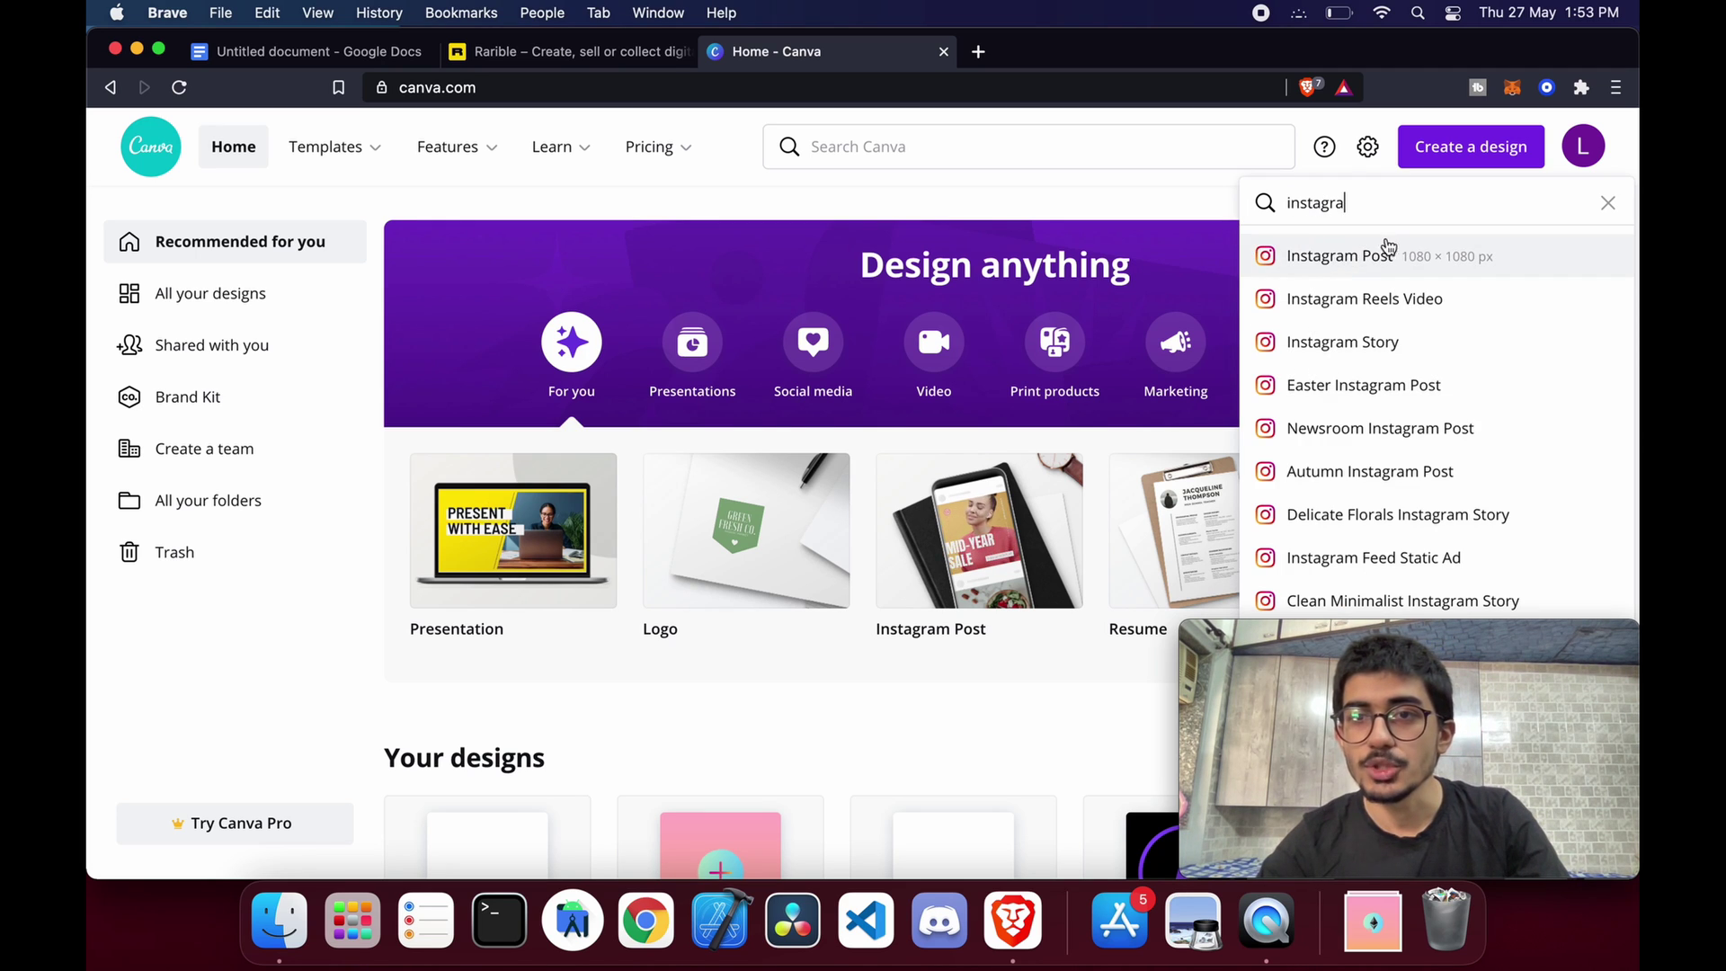
left_click(1450, 265)
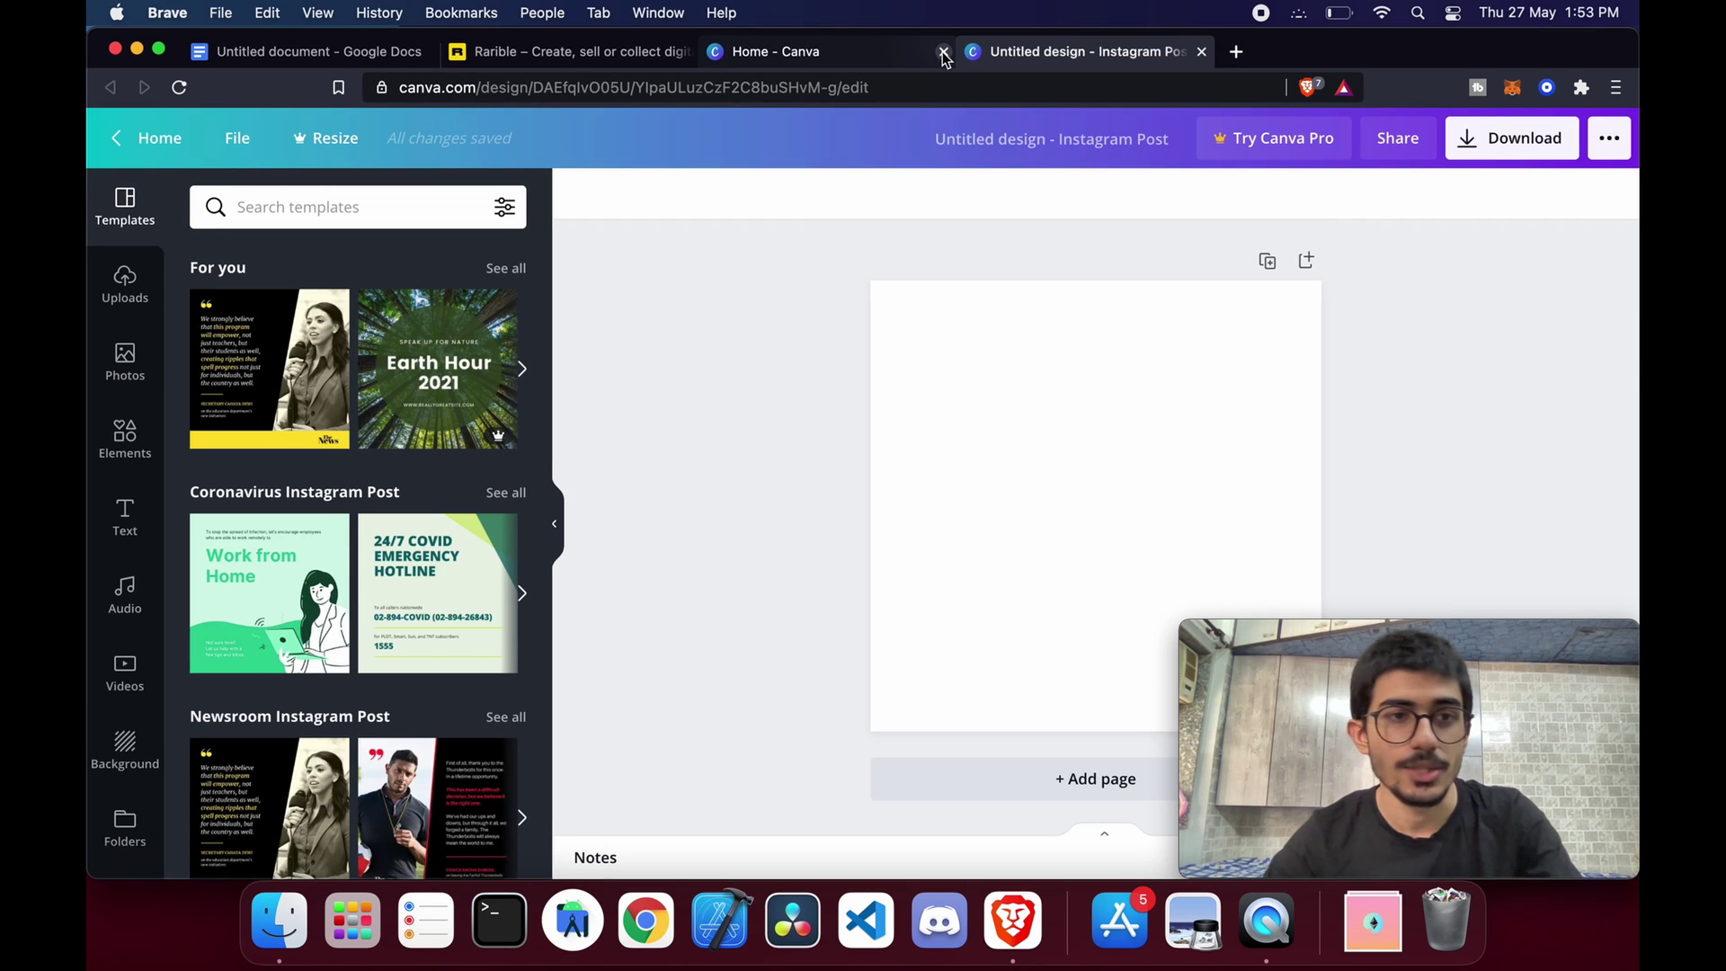
left_click(943, 51)
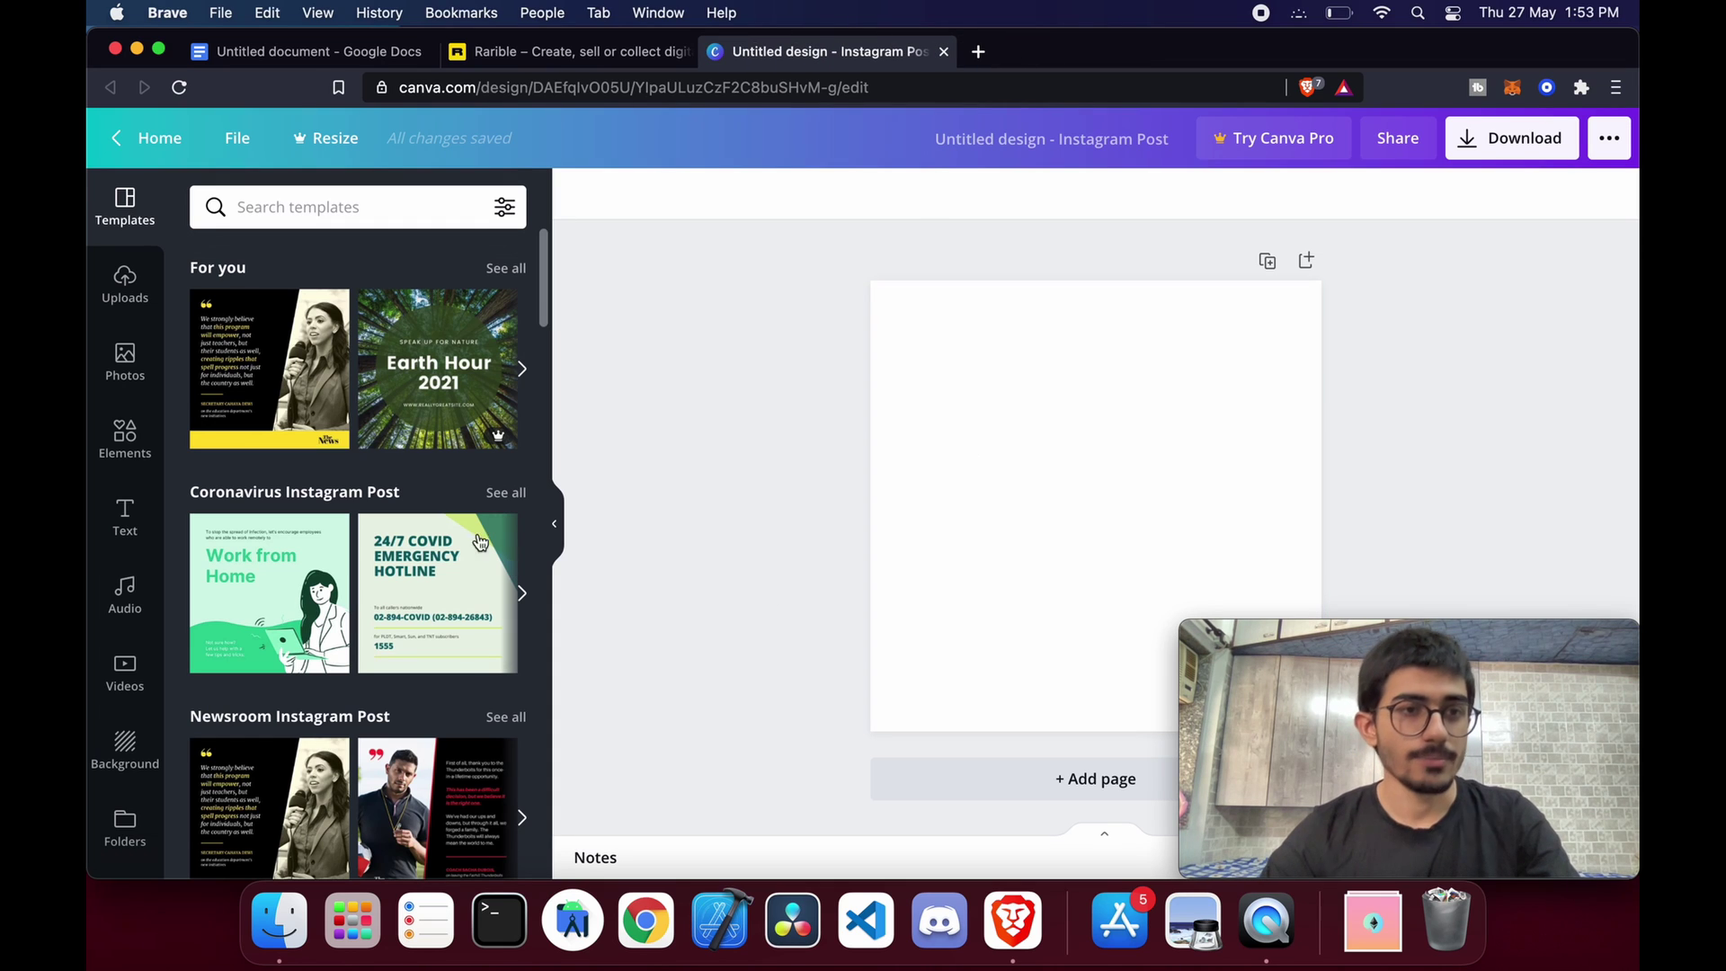
Search the elements for "gradient" and add the pink-to-orange gradient circle to the blank page
left_click(125, 438)
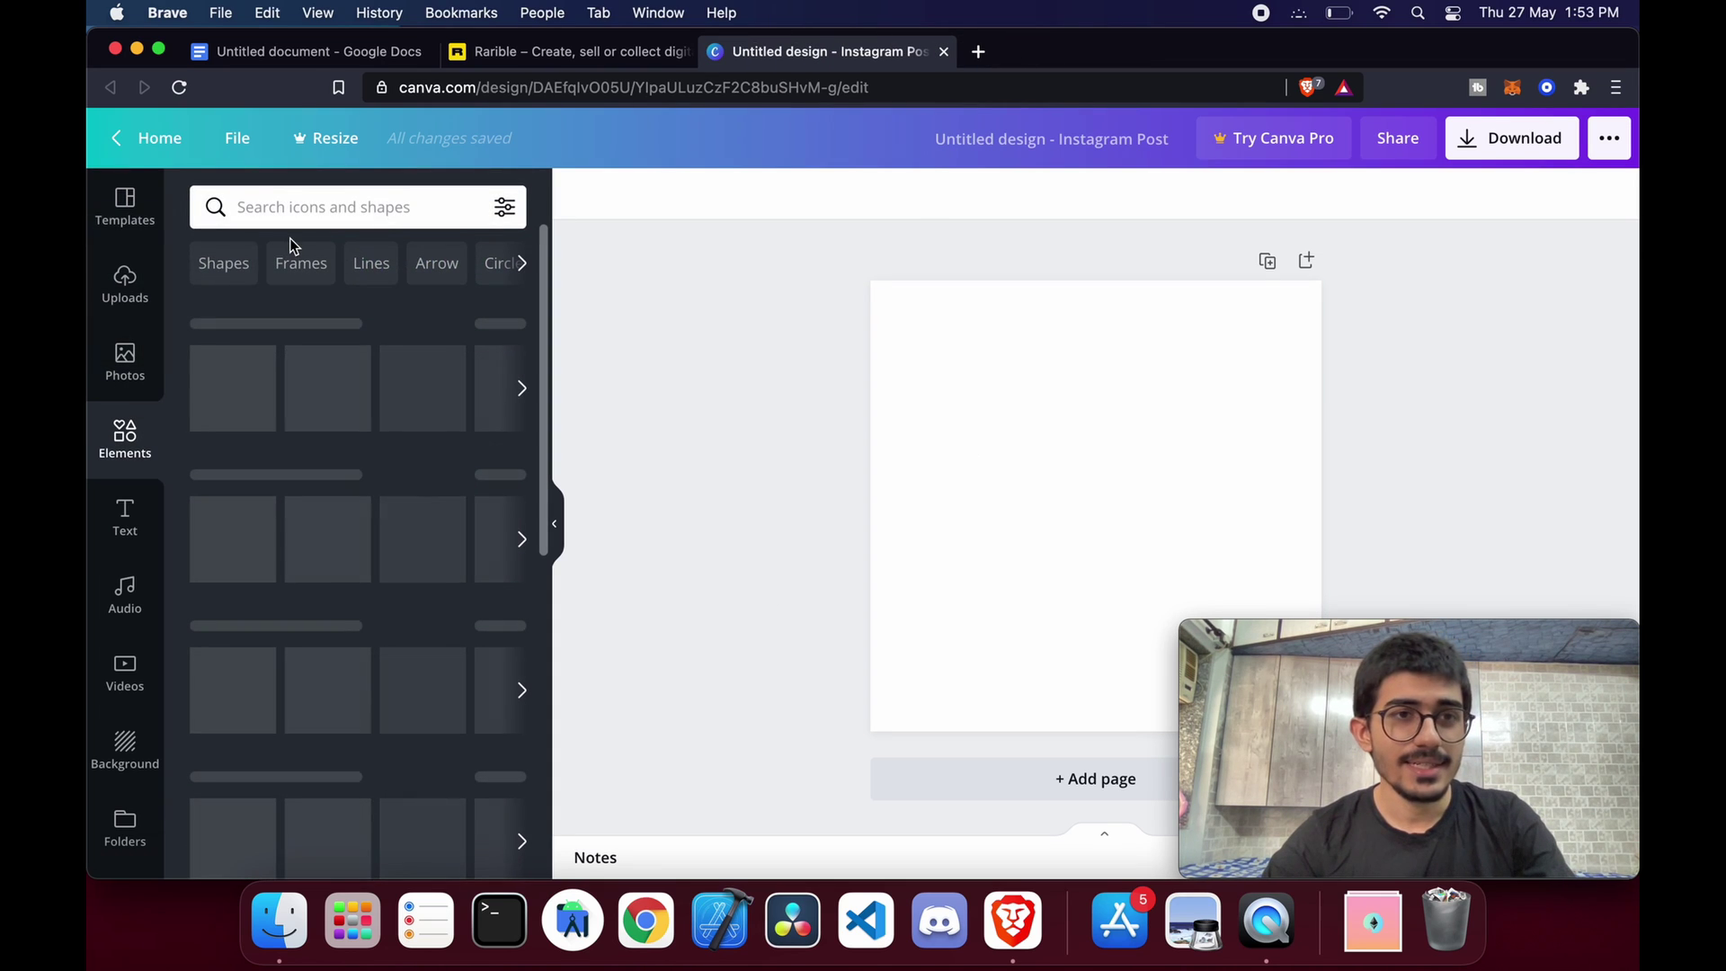
left_click(307, 207)
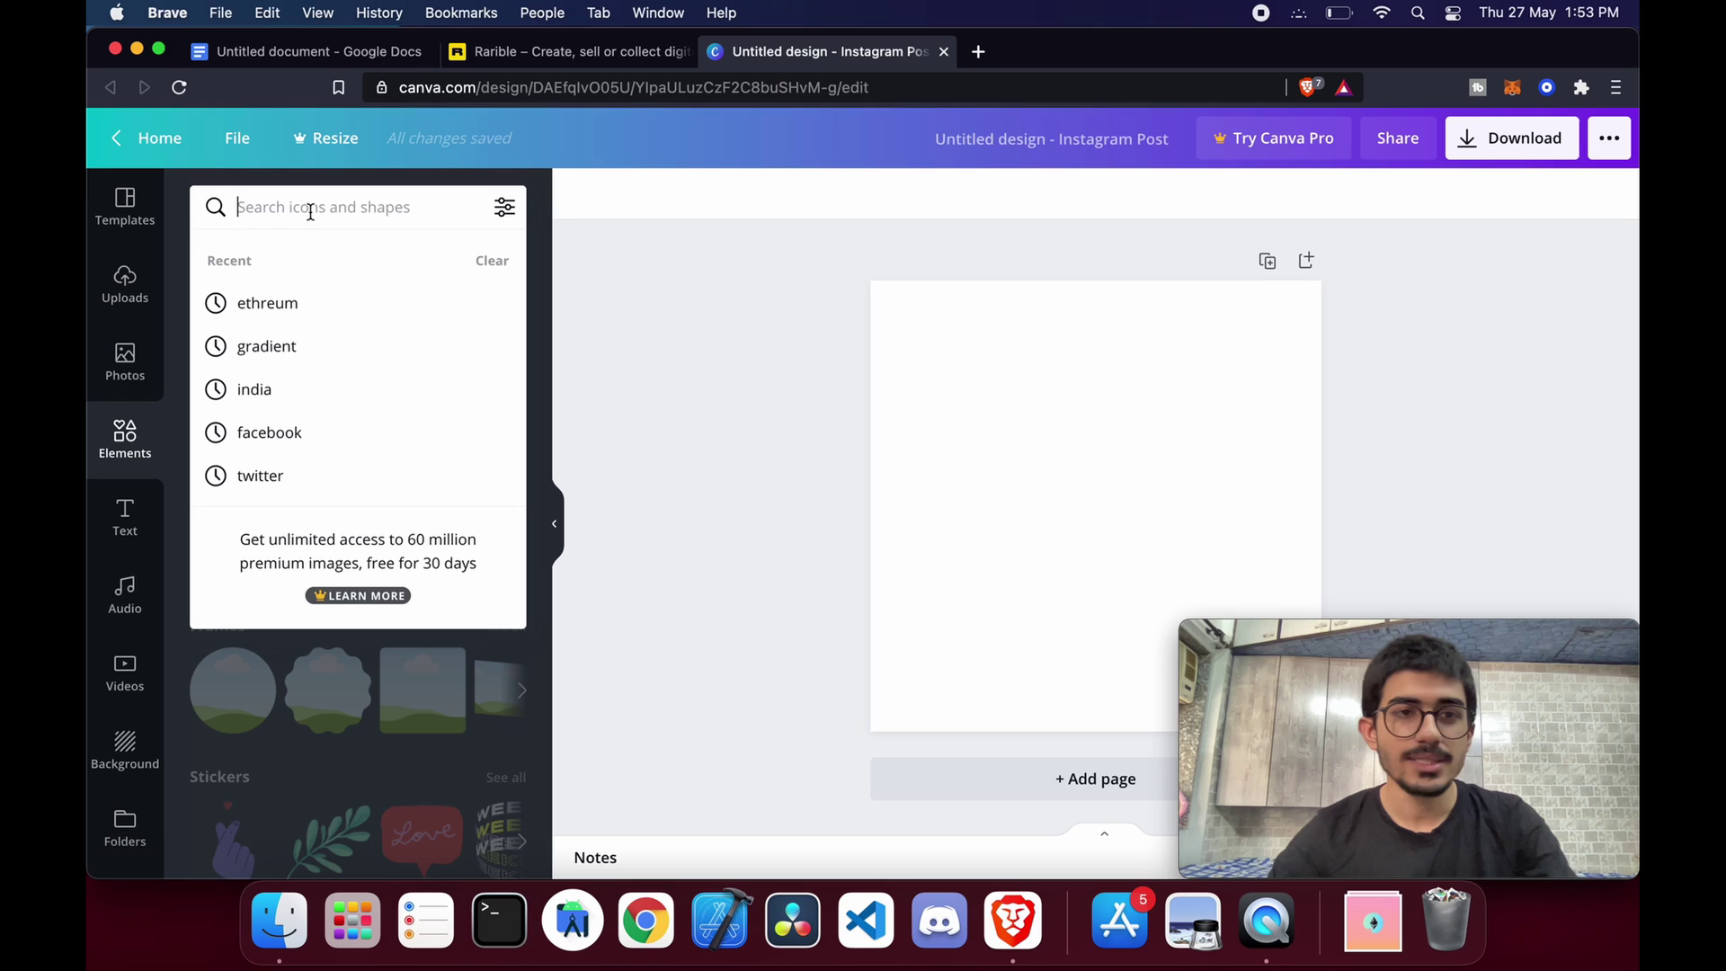
left_click(643, 247)
left_click(337, 205)
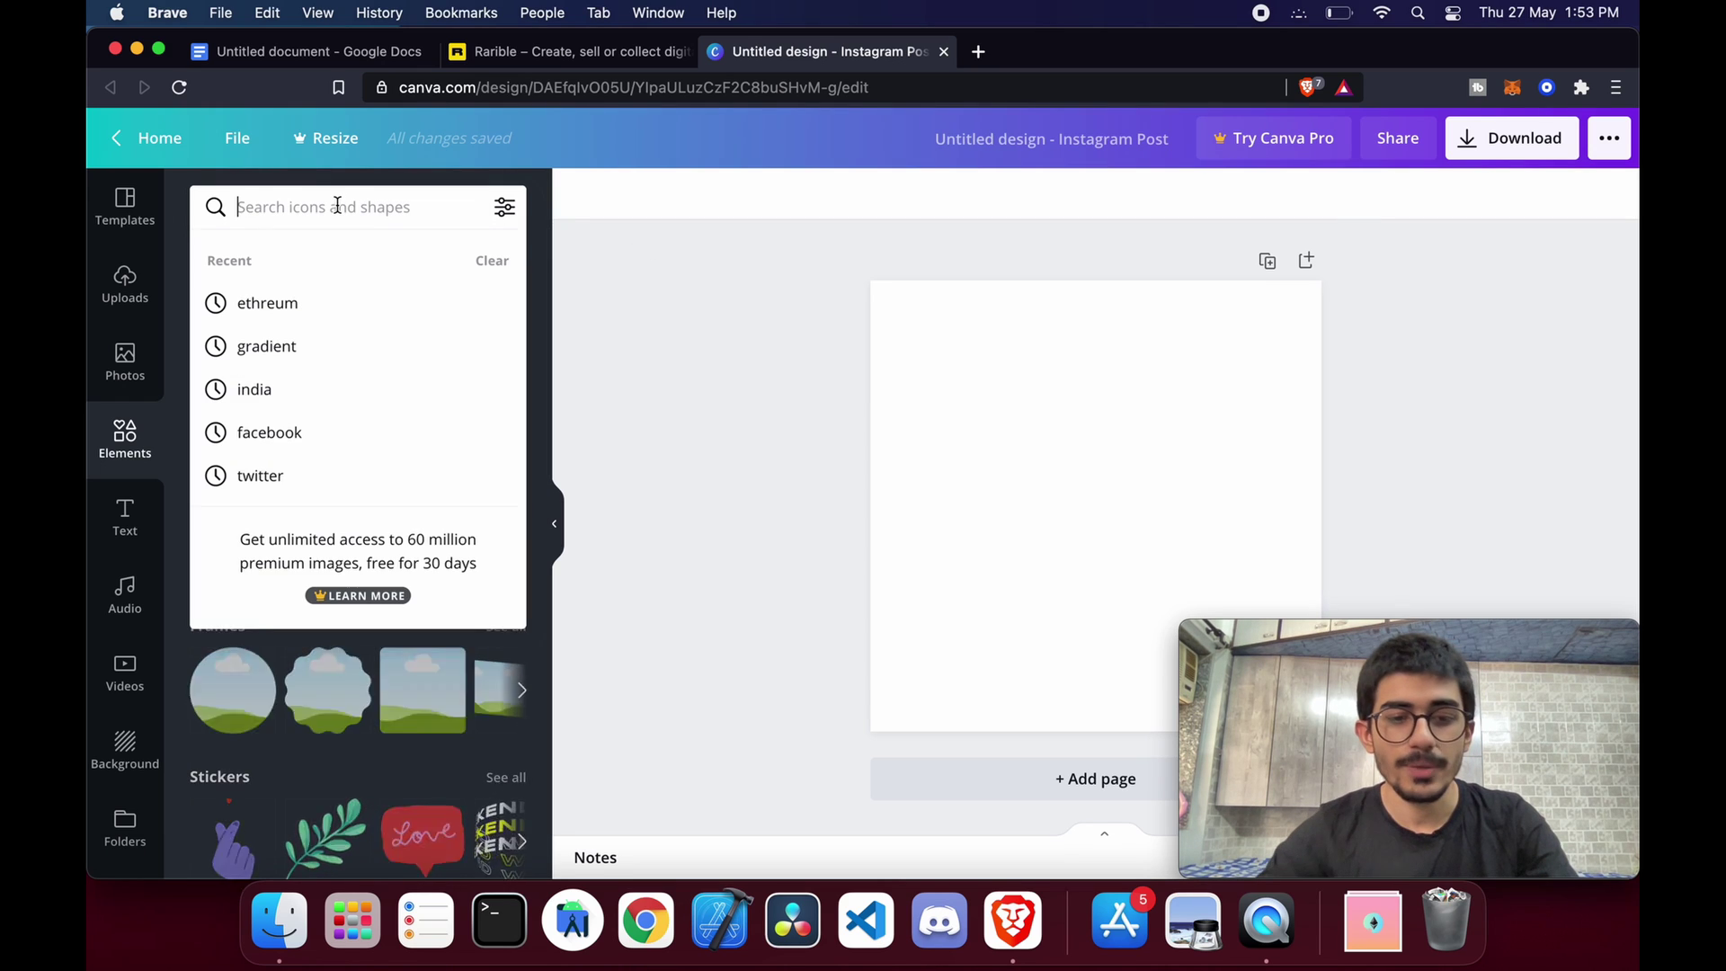
type("gradi")
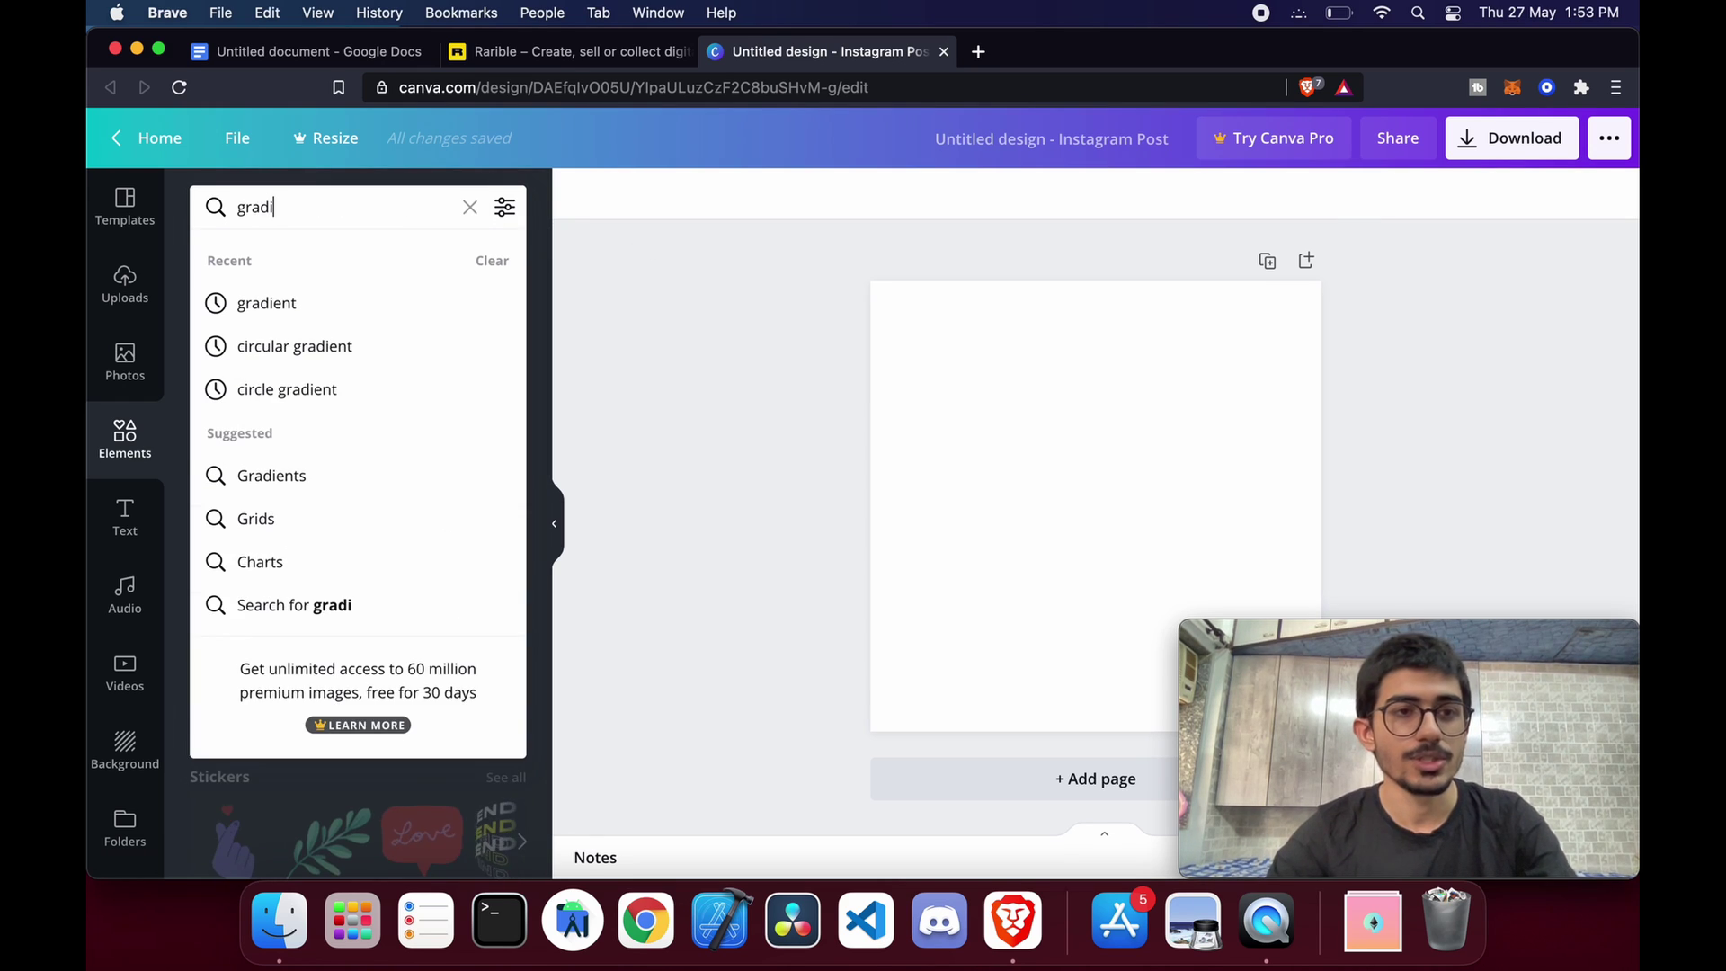
type("ent")
key("Return")
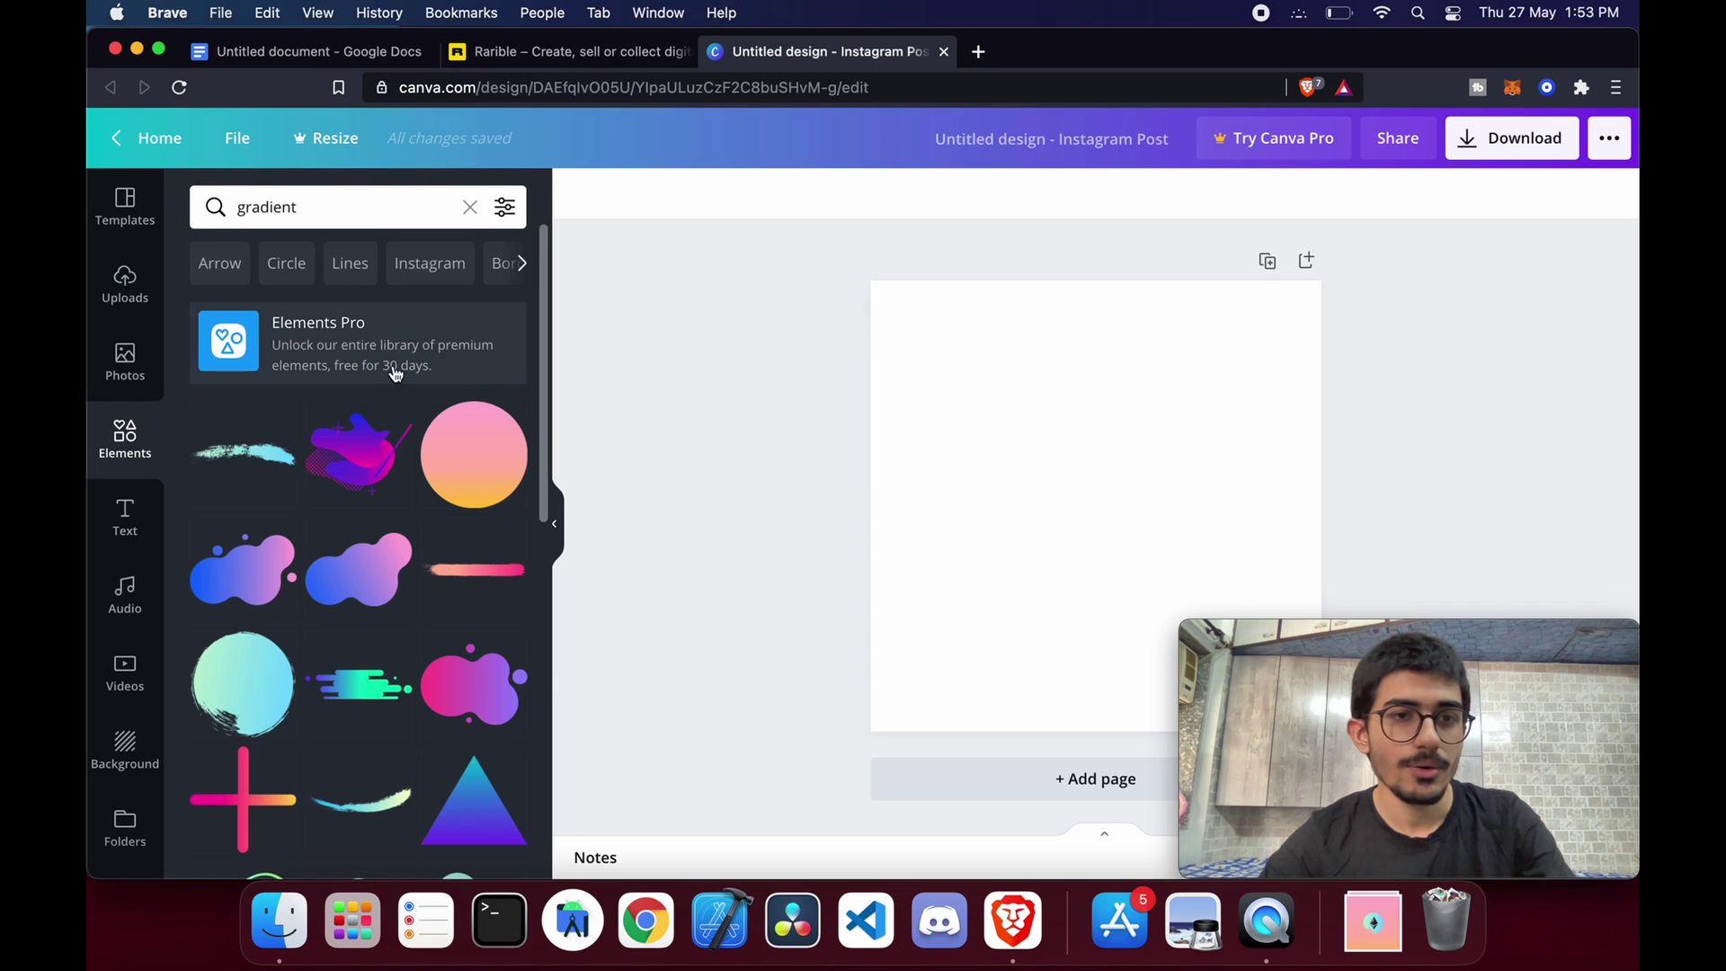
left_click_drag(482, 474, 883, 289)
Enlarge and reposition the gradient circle until it covers the entire page as a background
left_click_drag(1000, 399, 1430, 827)
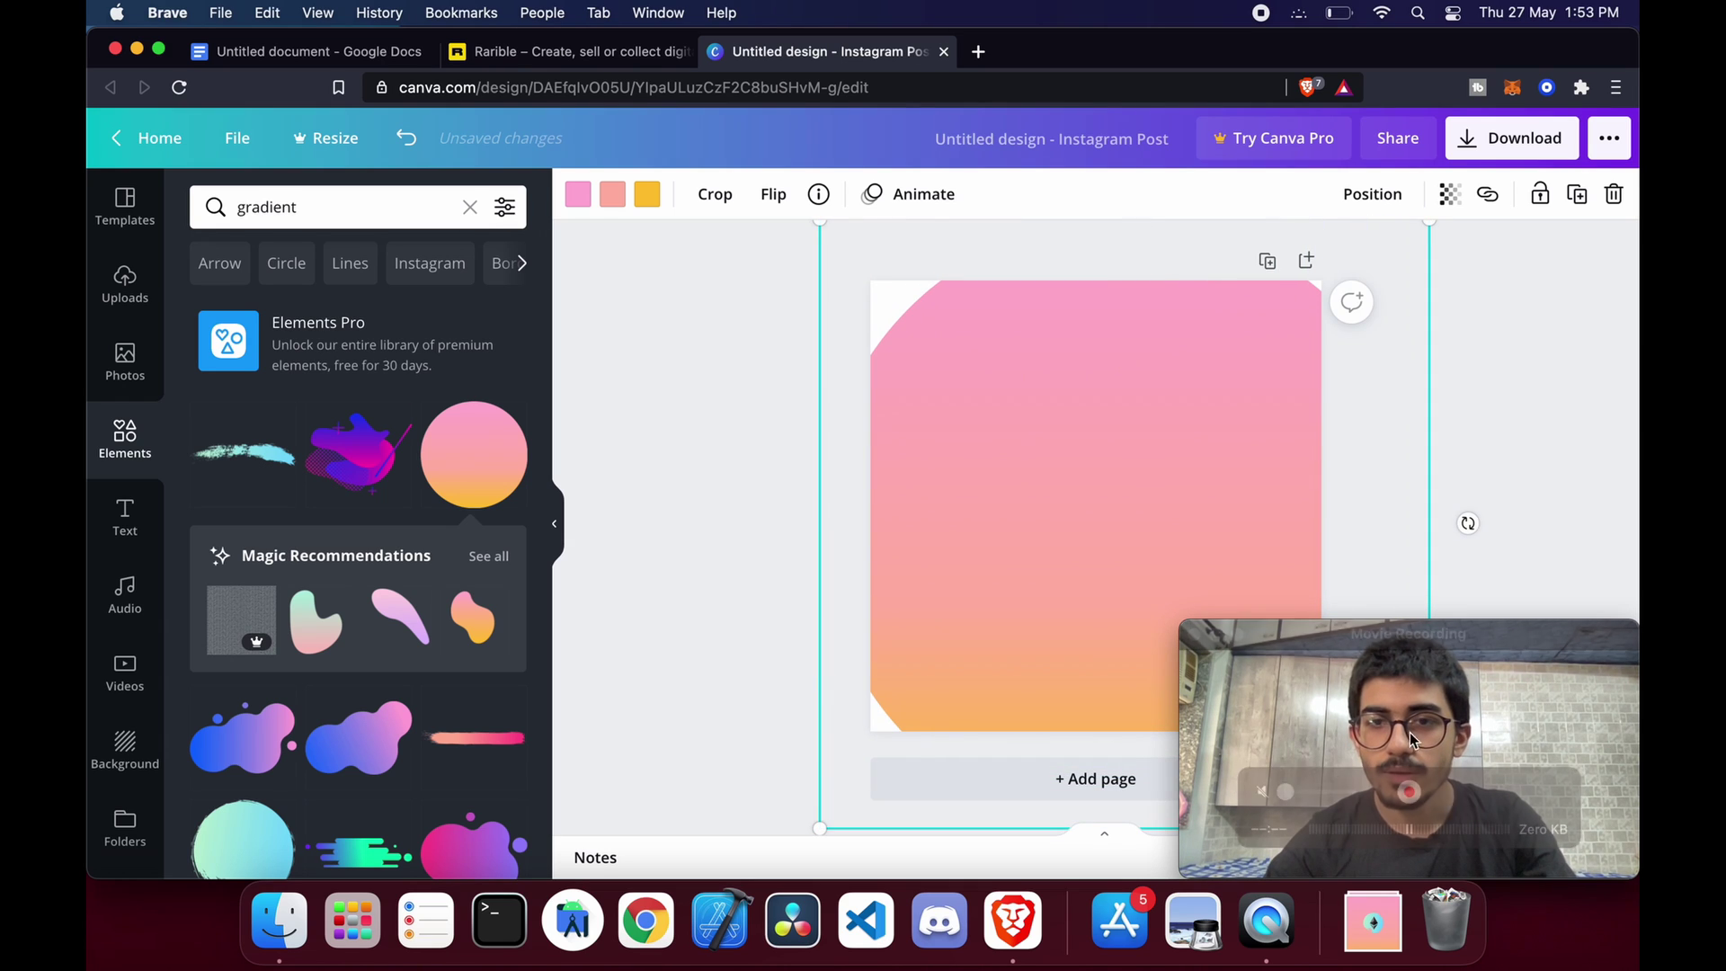
left_click_drag(1150, 431, 1067, 394)
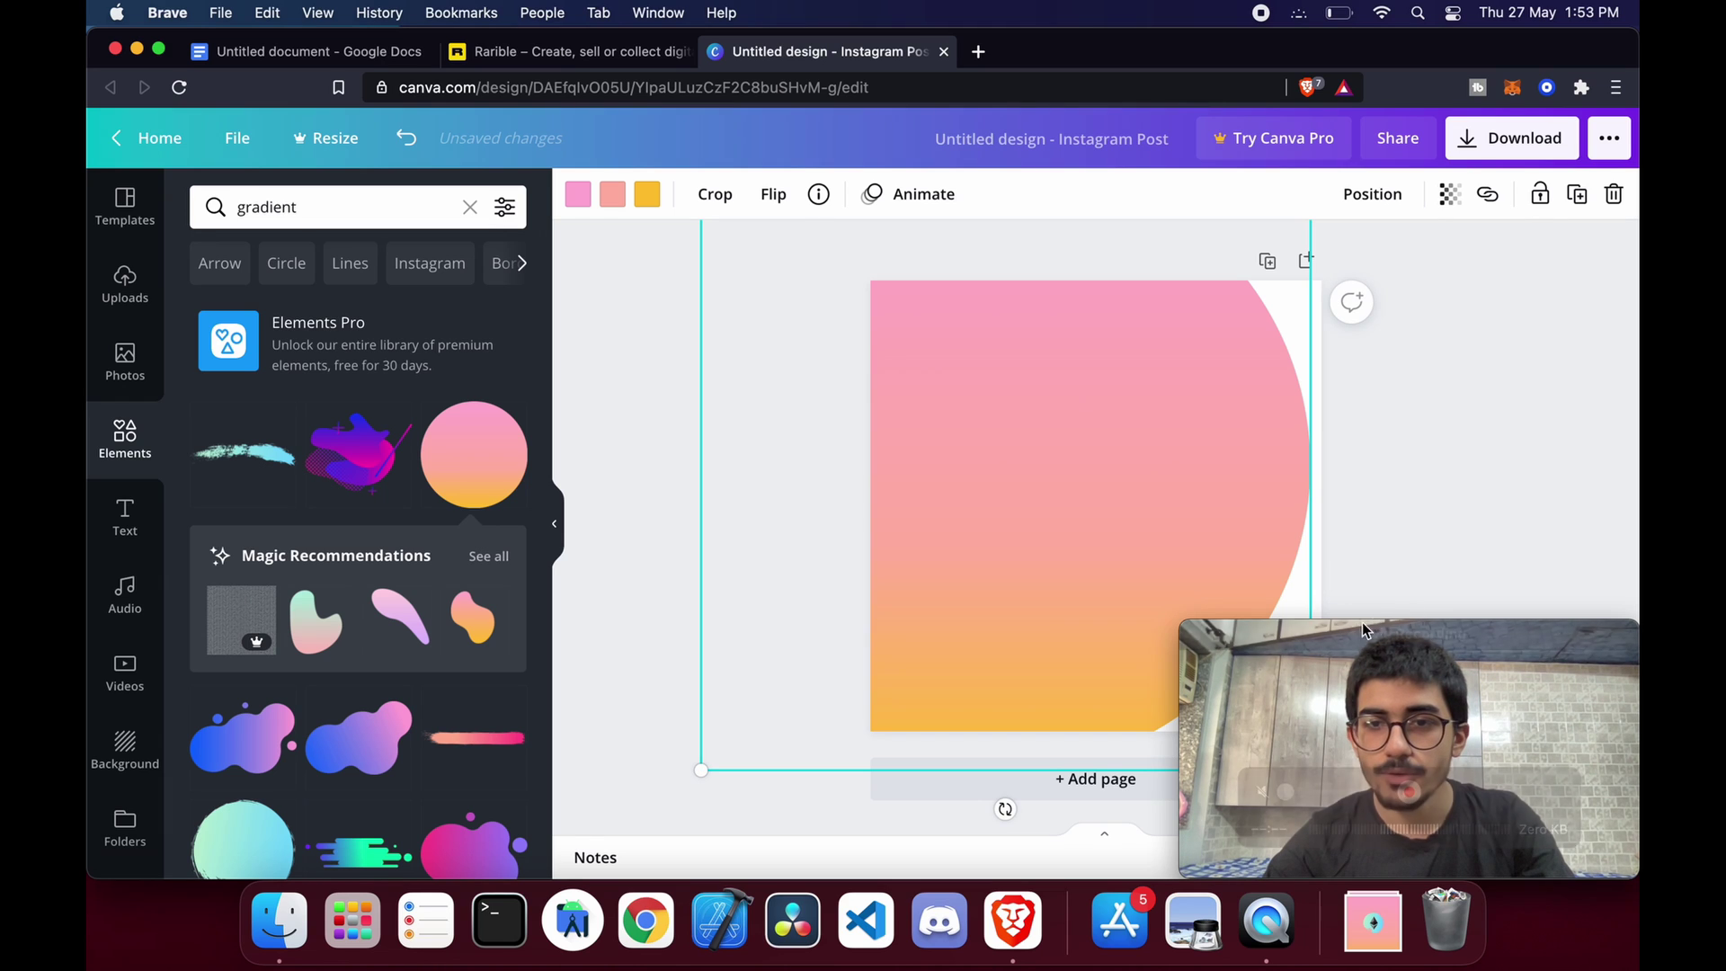
mouse_move(1396, 632)
left_click_drag(1397, 632, 566, 611)
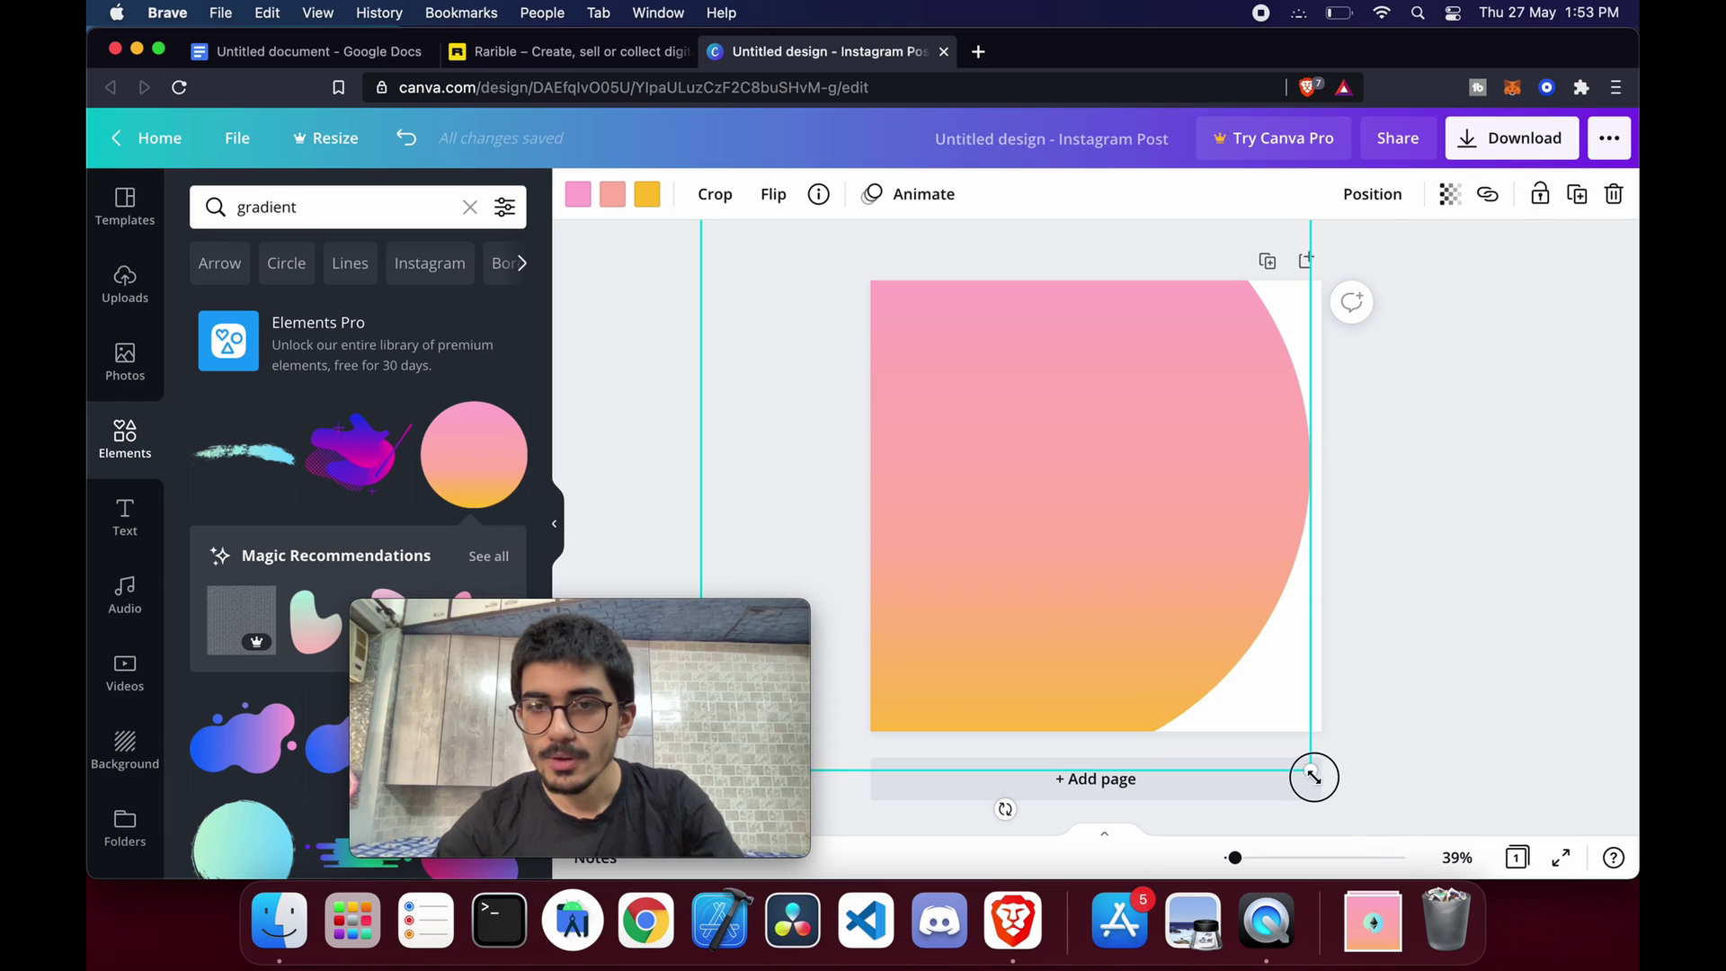
left_click_drag(1312, 770, 1436, 850)
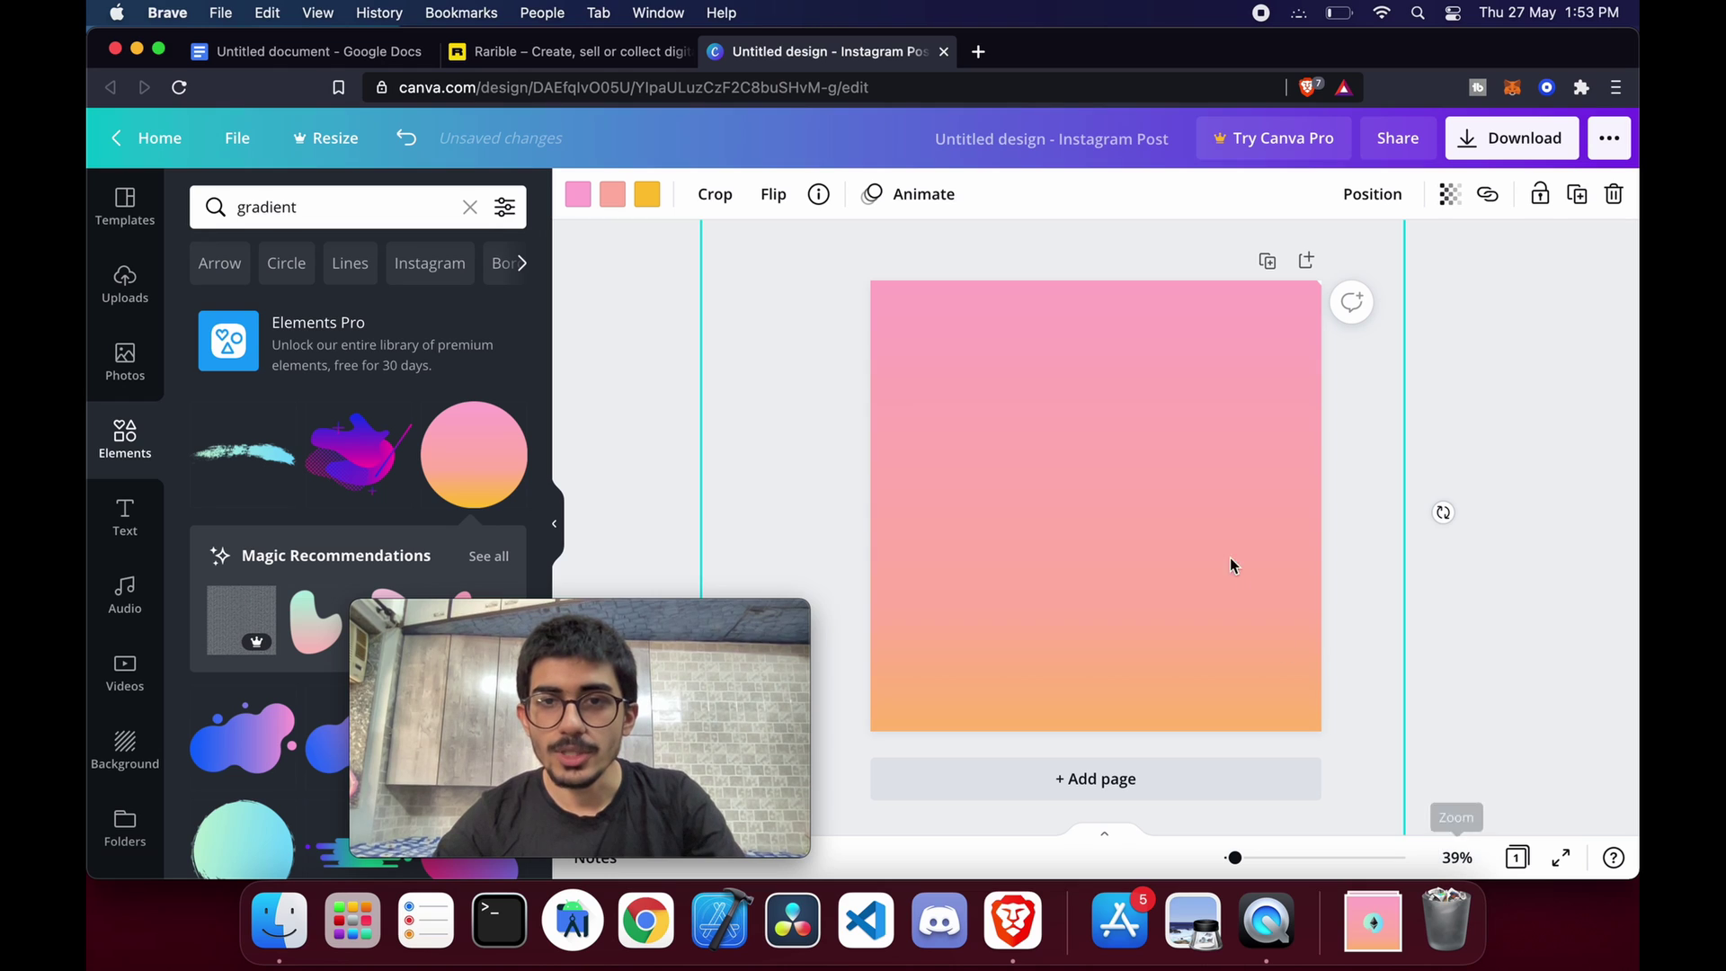
left_click_drag(1164, 531, 1201, 536)
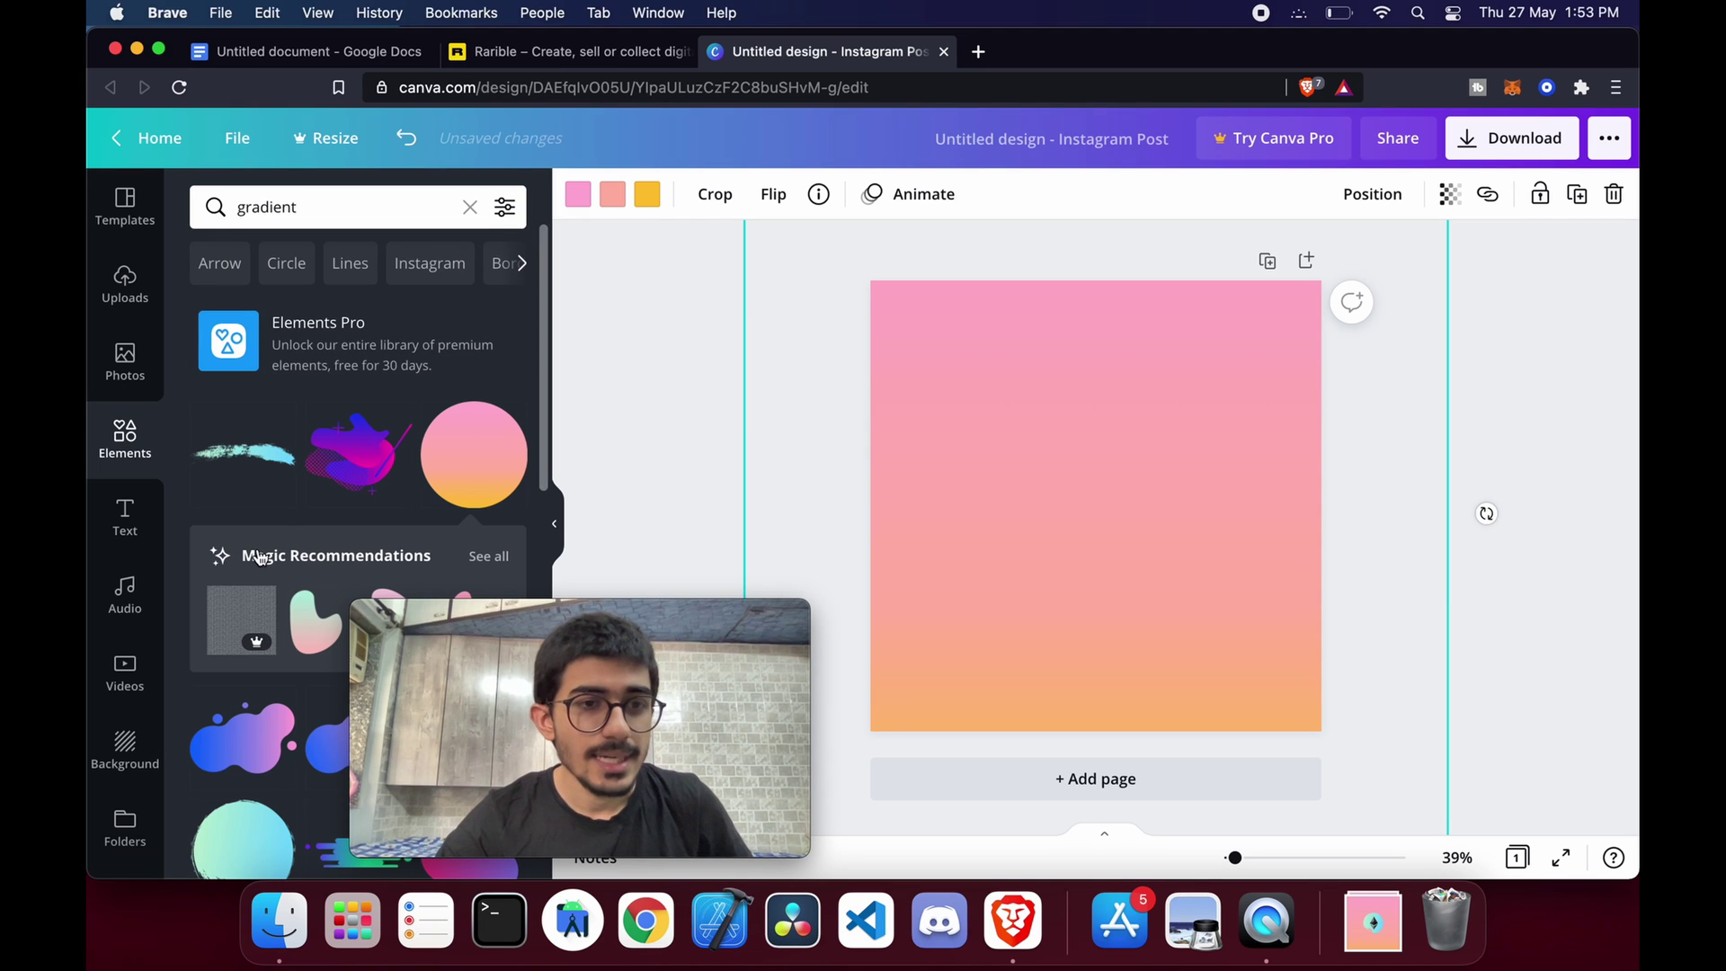
Add the green-to-blue brush-stroke circle from the gradient elements to the middle of the page
scroll(259, 558, "down", 5)
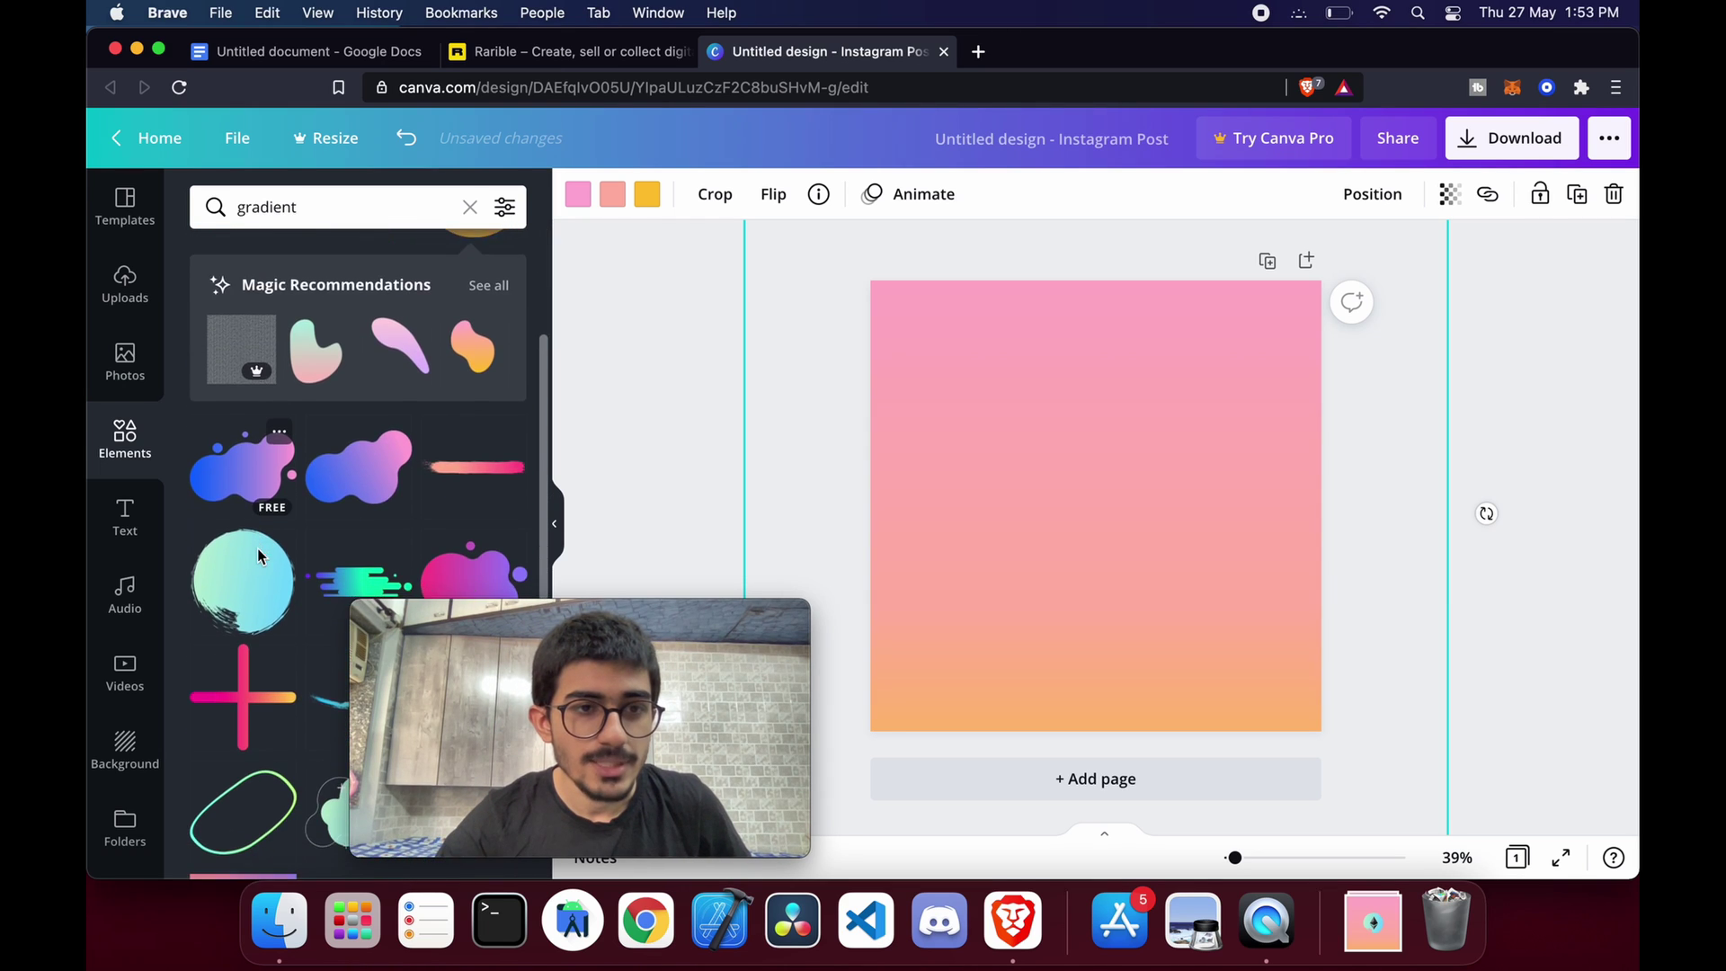
left_click(216, 518)
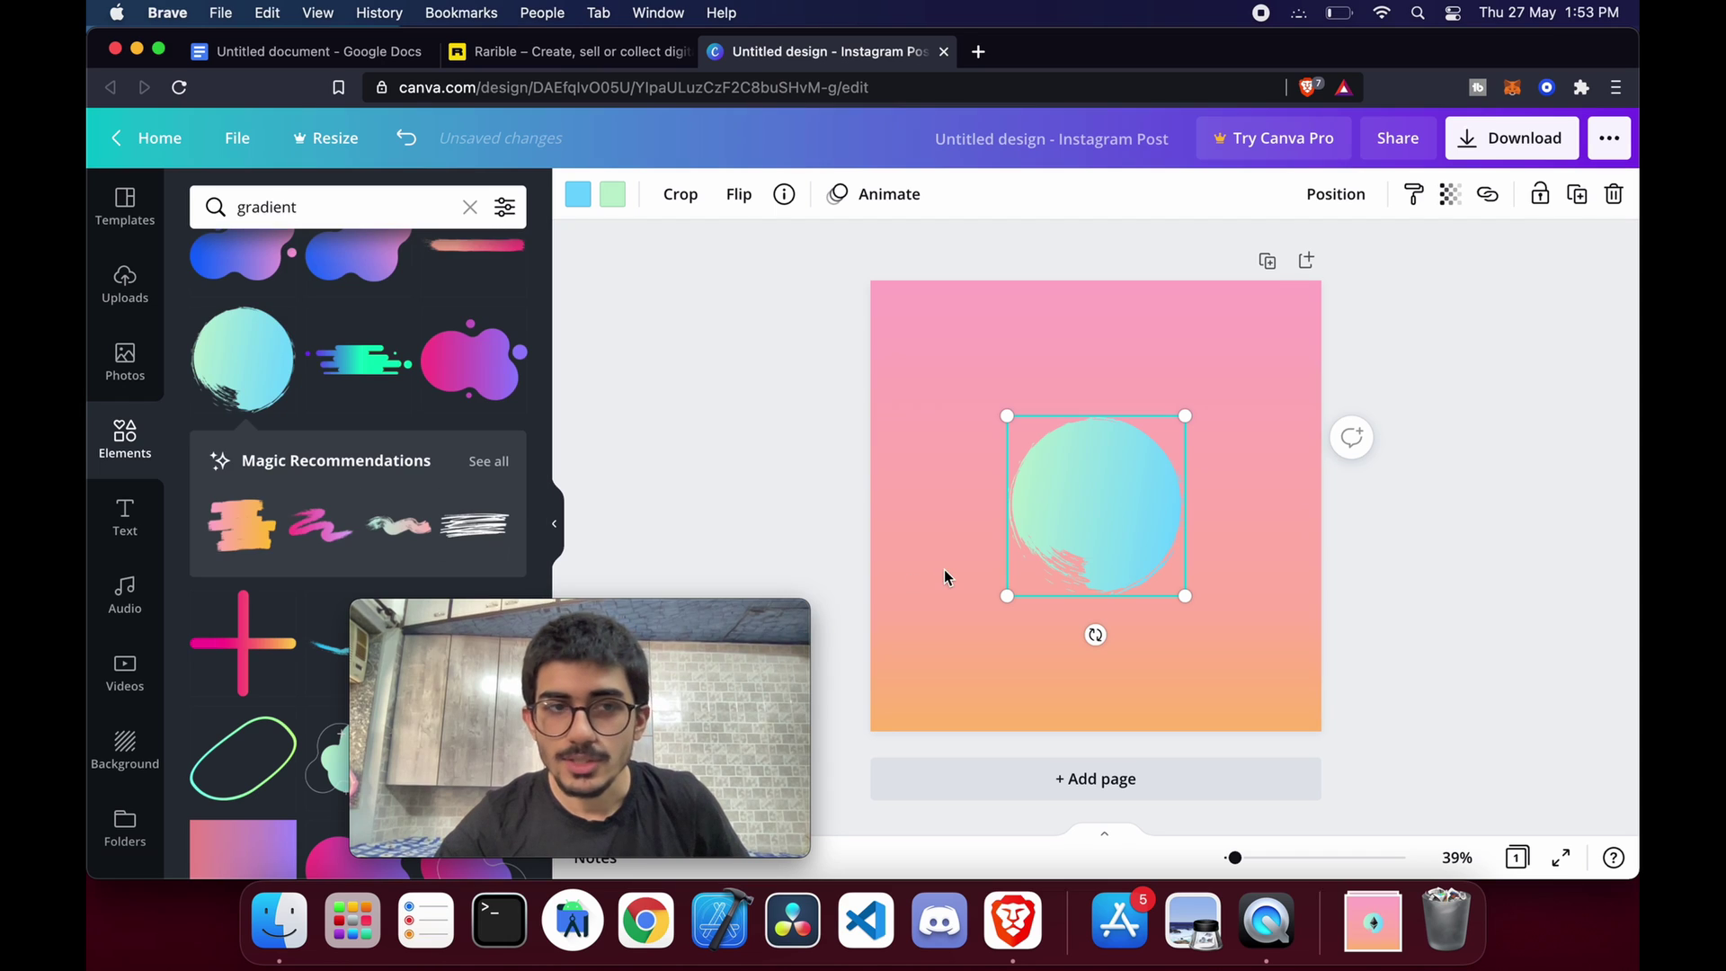
scroll(241, 540, "down", 2)
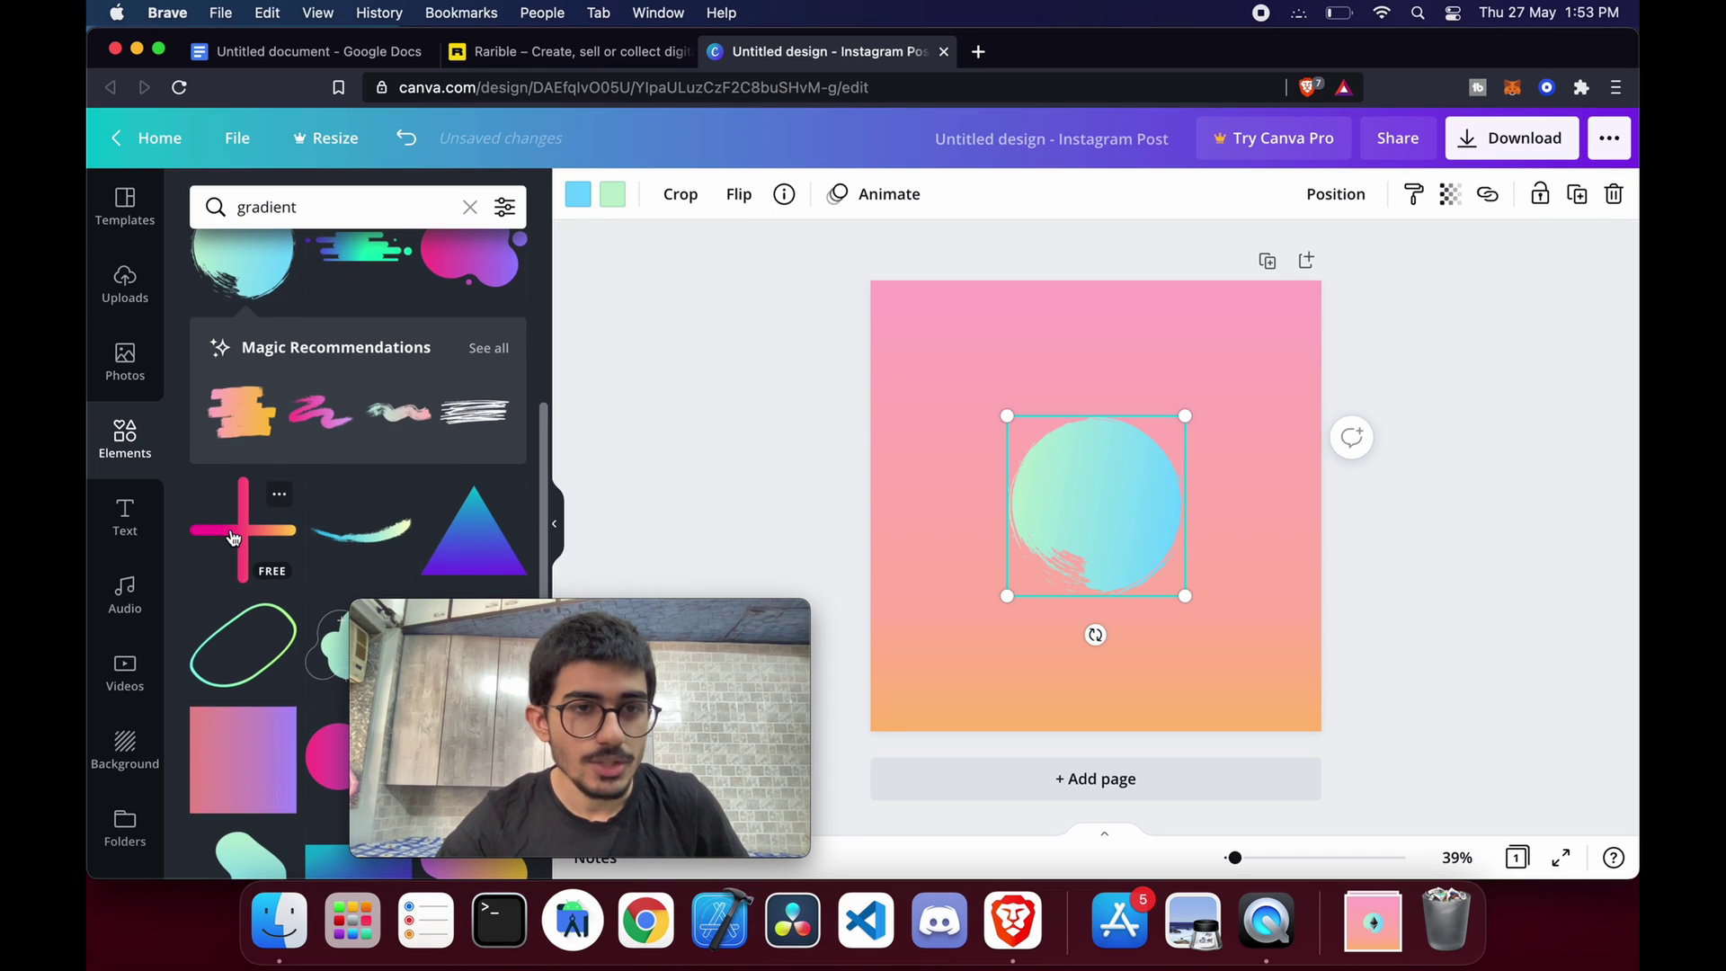
left_click(232, 537)
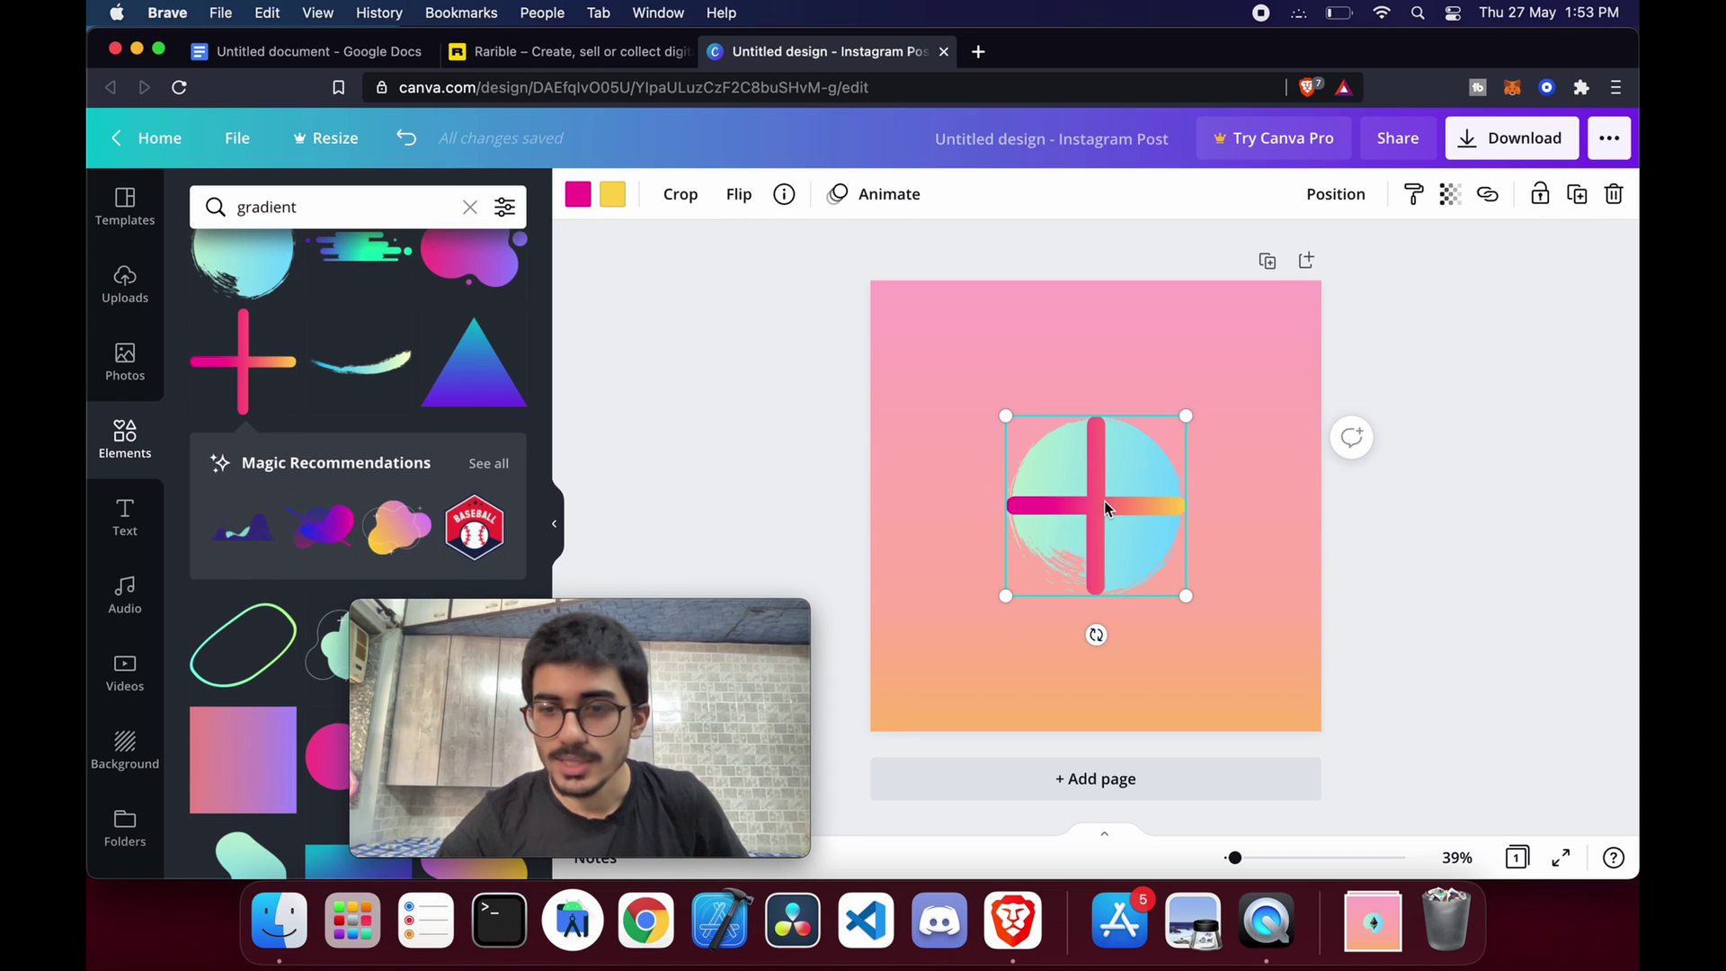
key("Delete")
Search the elements for "ethereum" and add the free black Ethereum diamond logo to the page
scroll(320, 428, "up", 5)
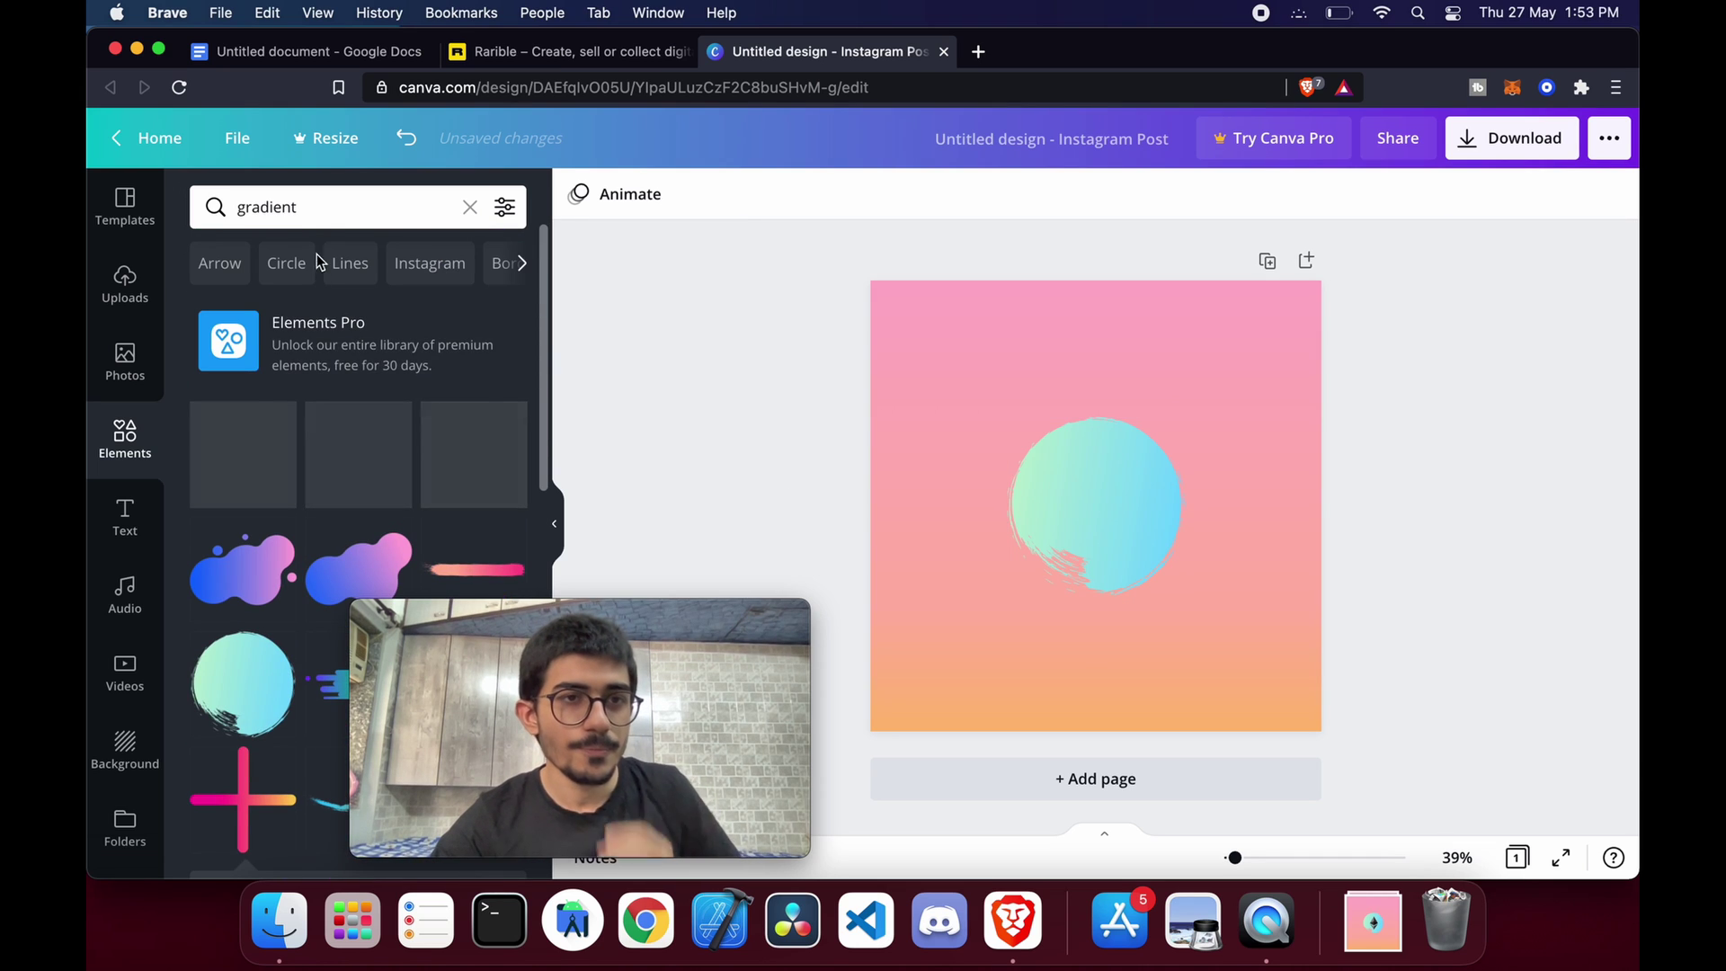
left_click(313, 214)
type("ethereum")
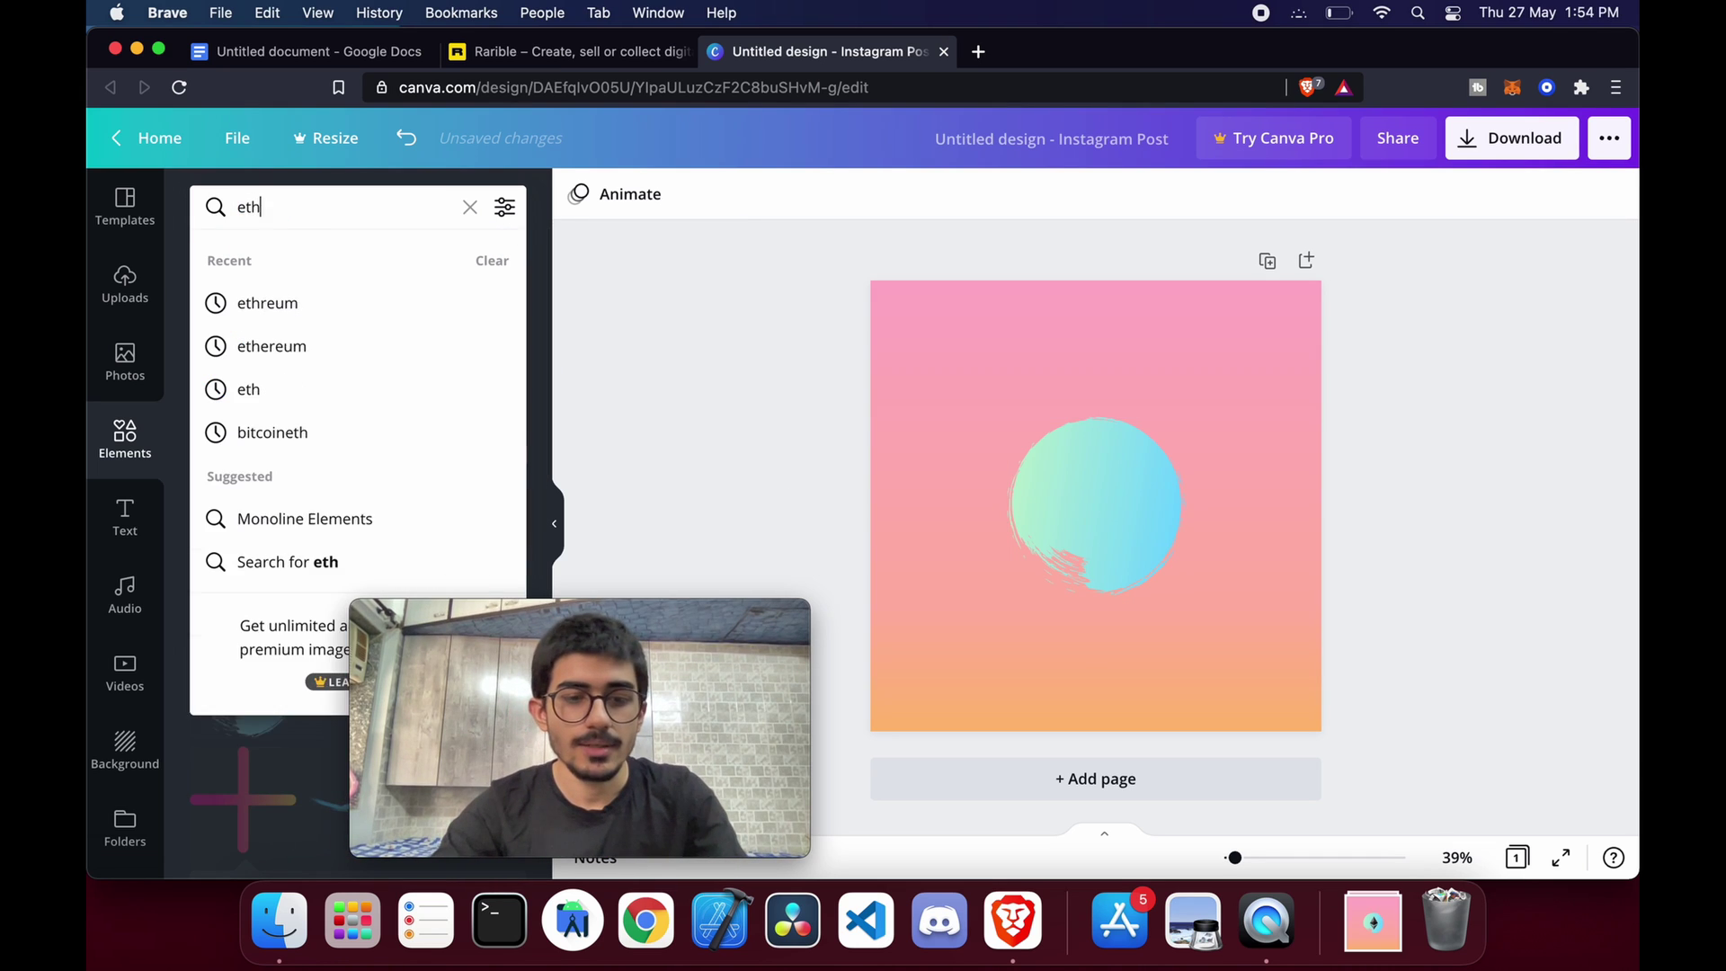
key("Return")
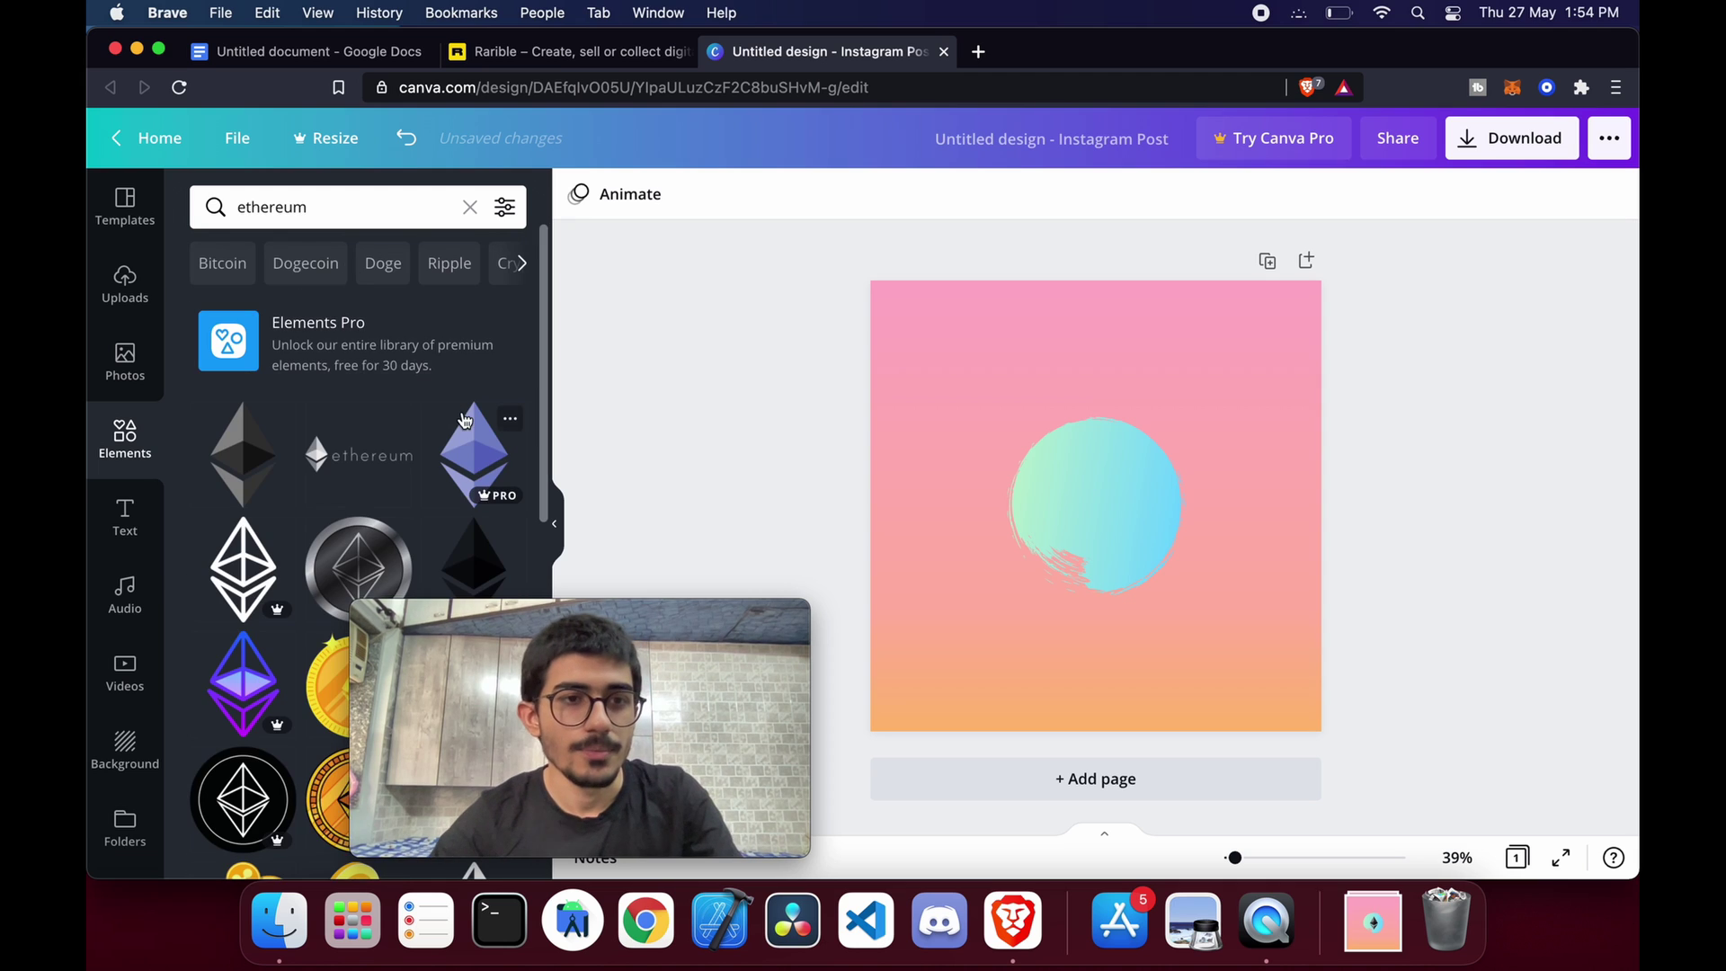
scroll(388, 562, "down", 3)
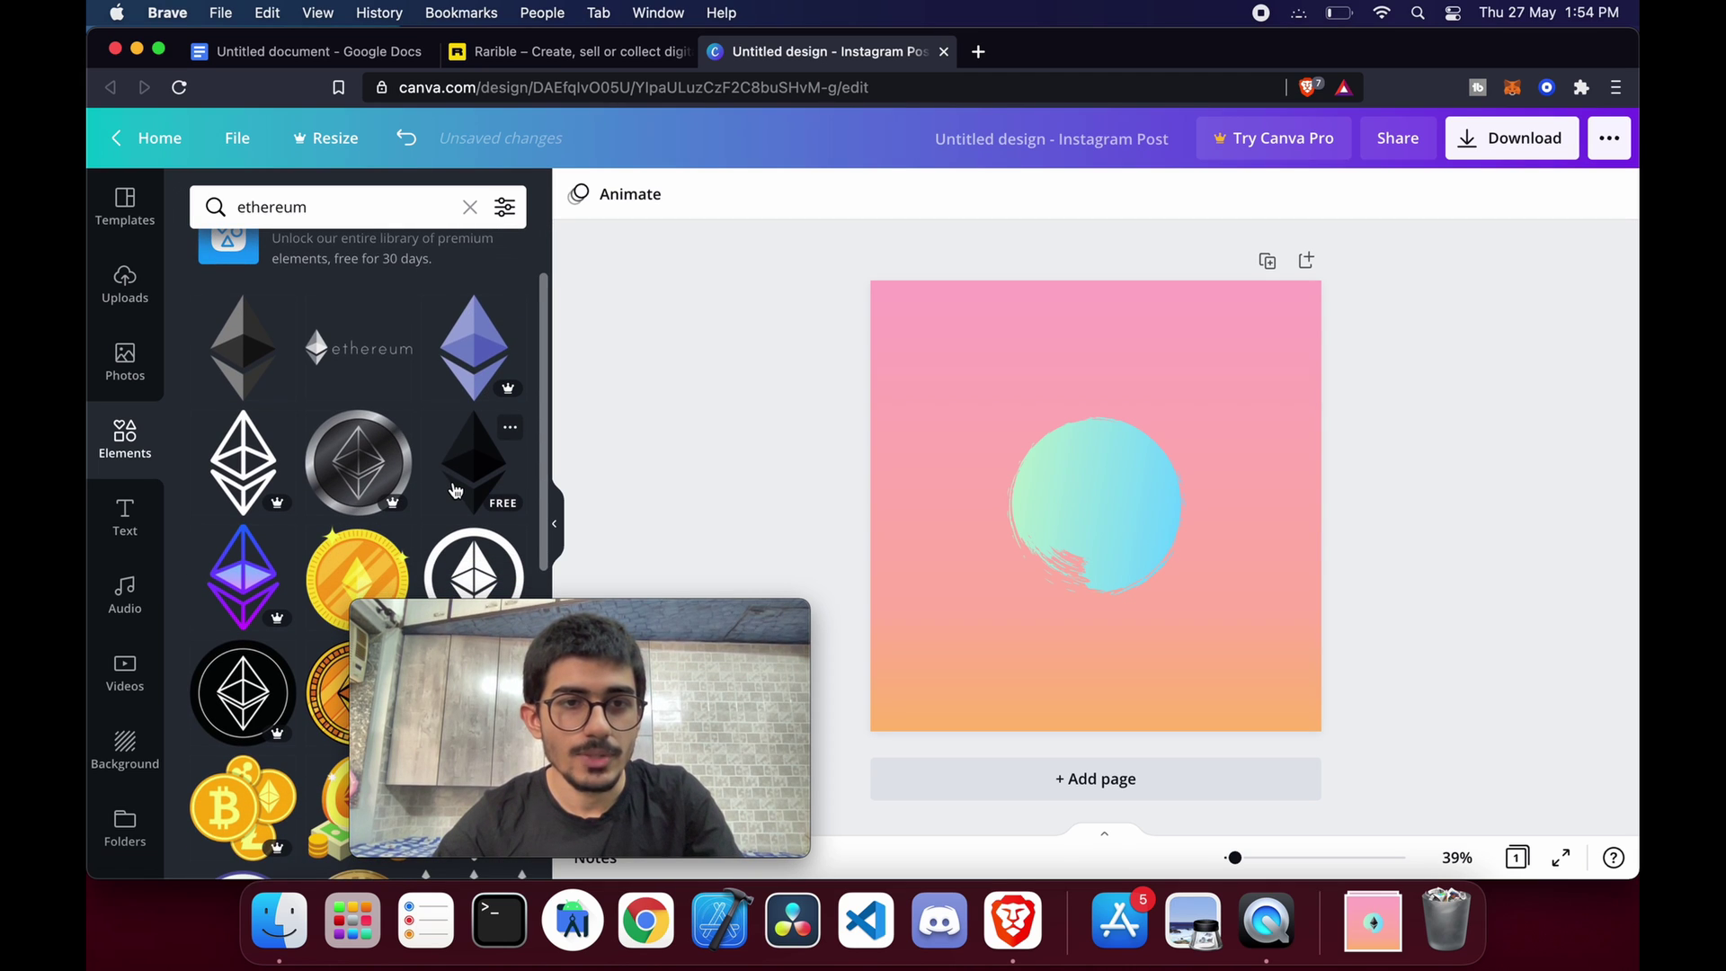
left_click(456, 490)
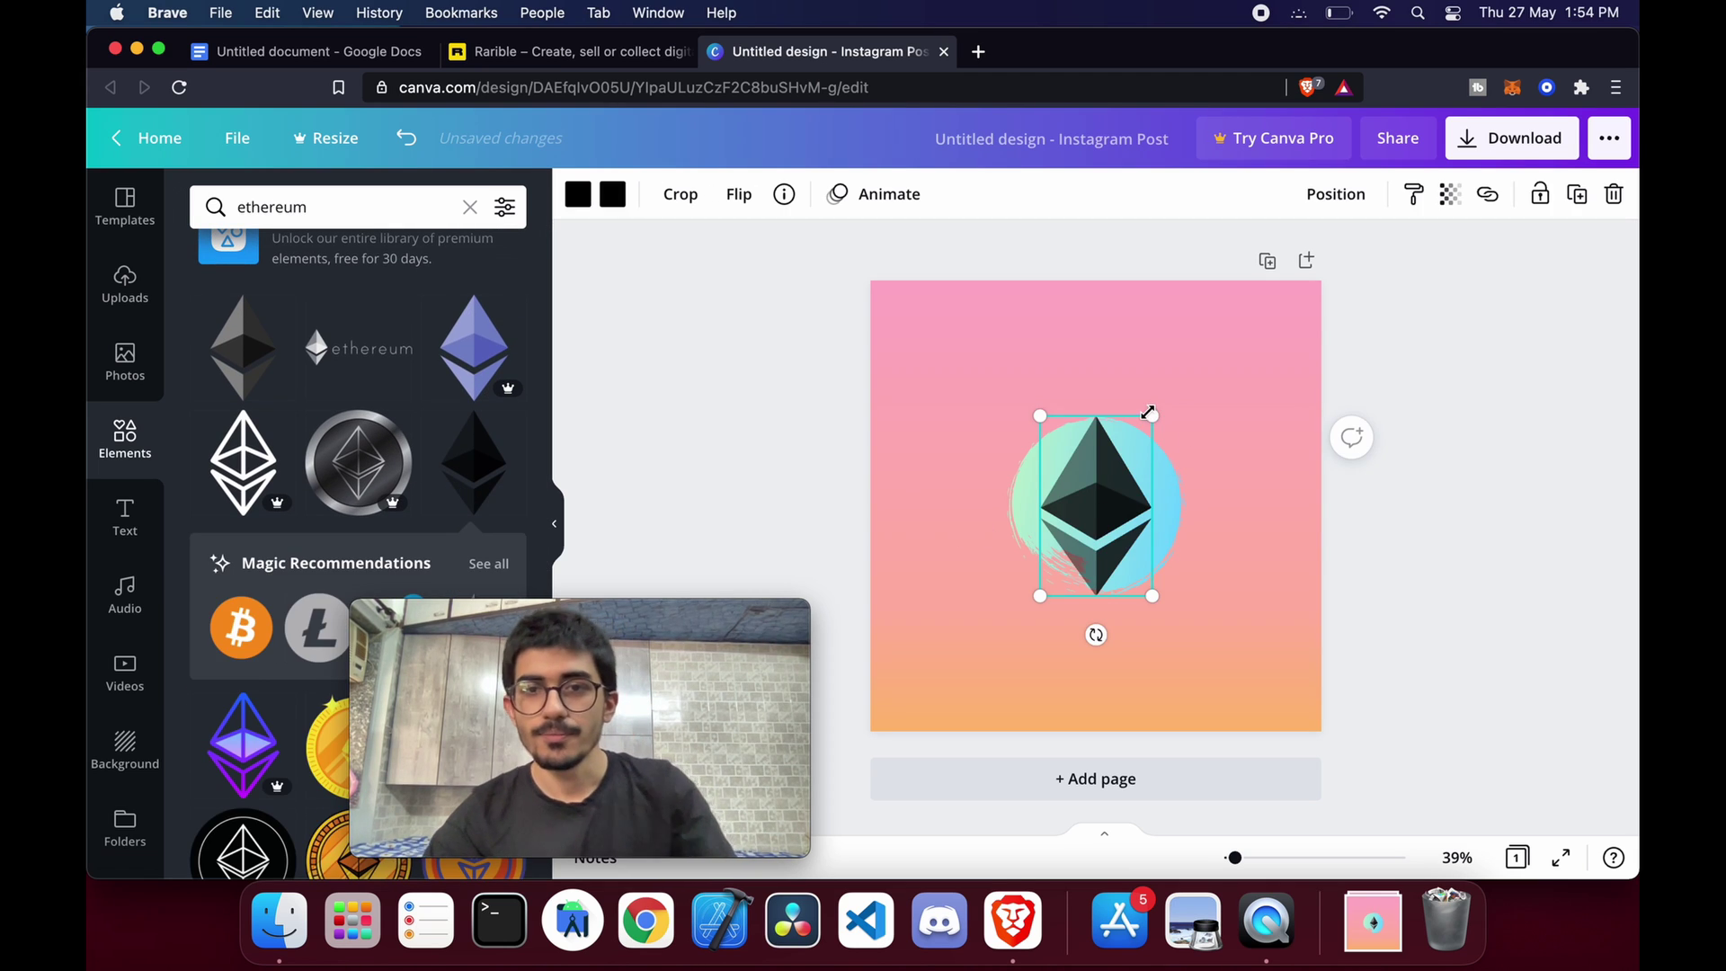
Shrink the Ethereum logo to about half its size and center it on the green-to-blue circle
left_click_drag(1150, 413, 1075, 488)
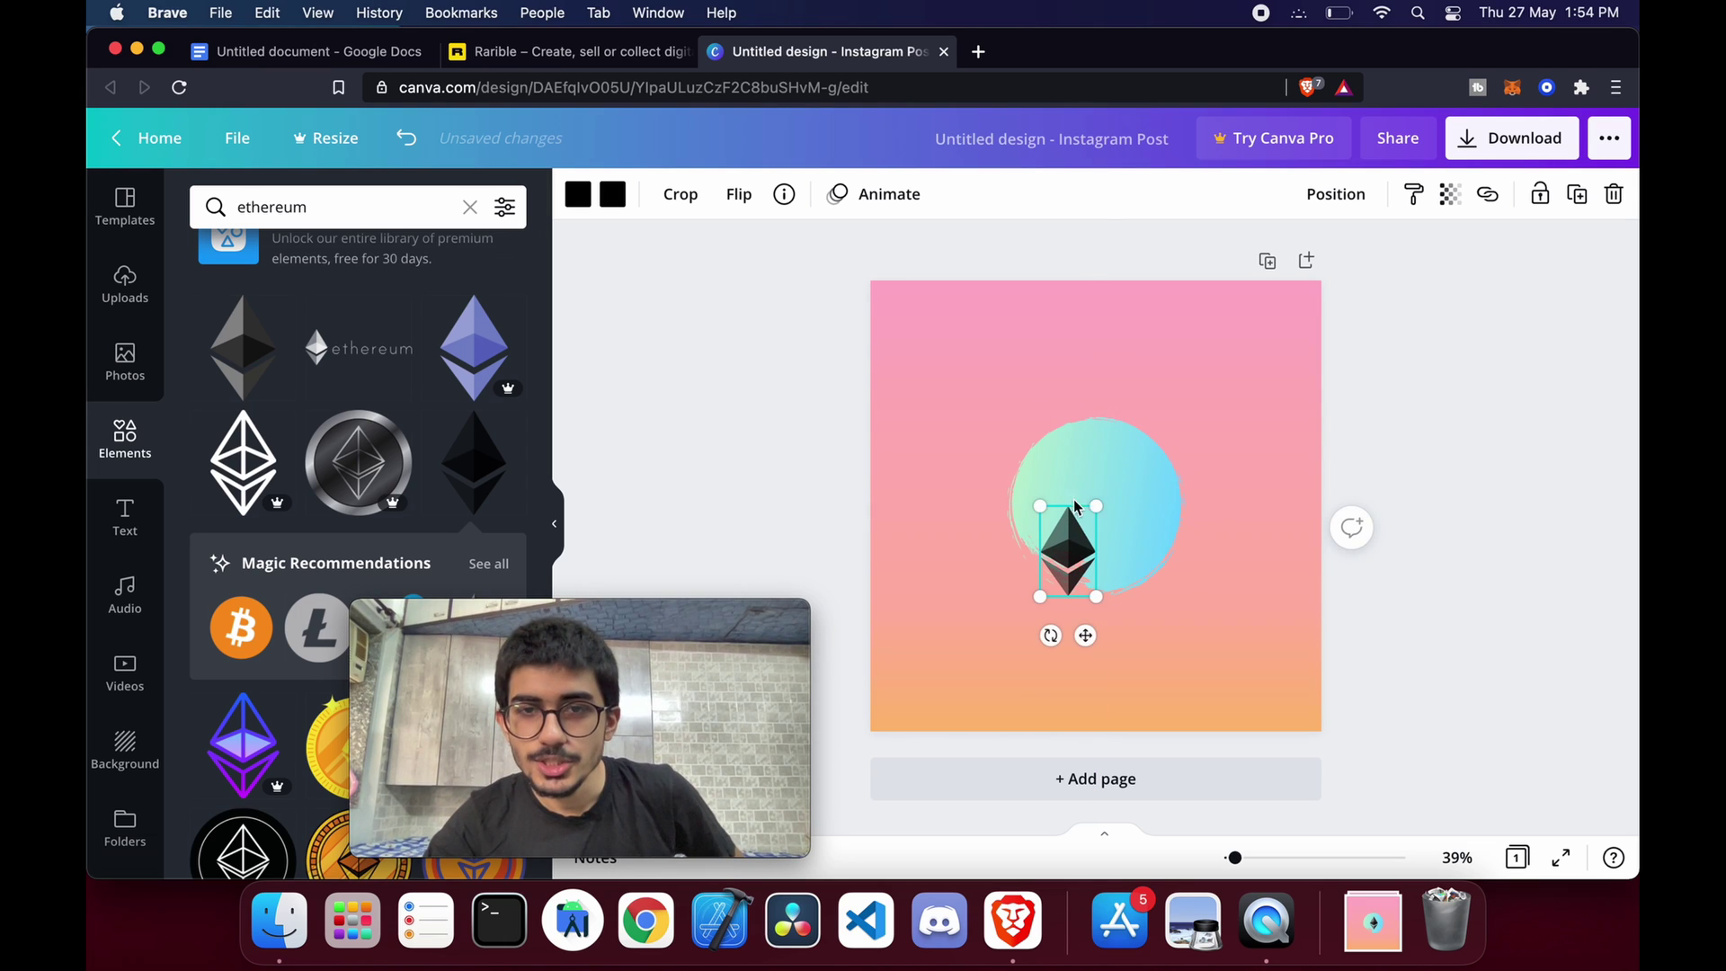
left_click_drag(1062, 547, 1090, 497)
left_click(1516, 390)
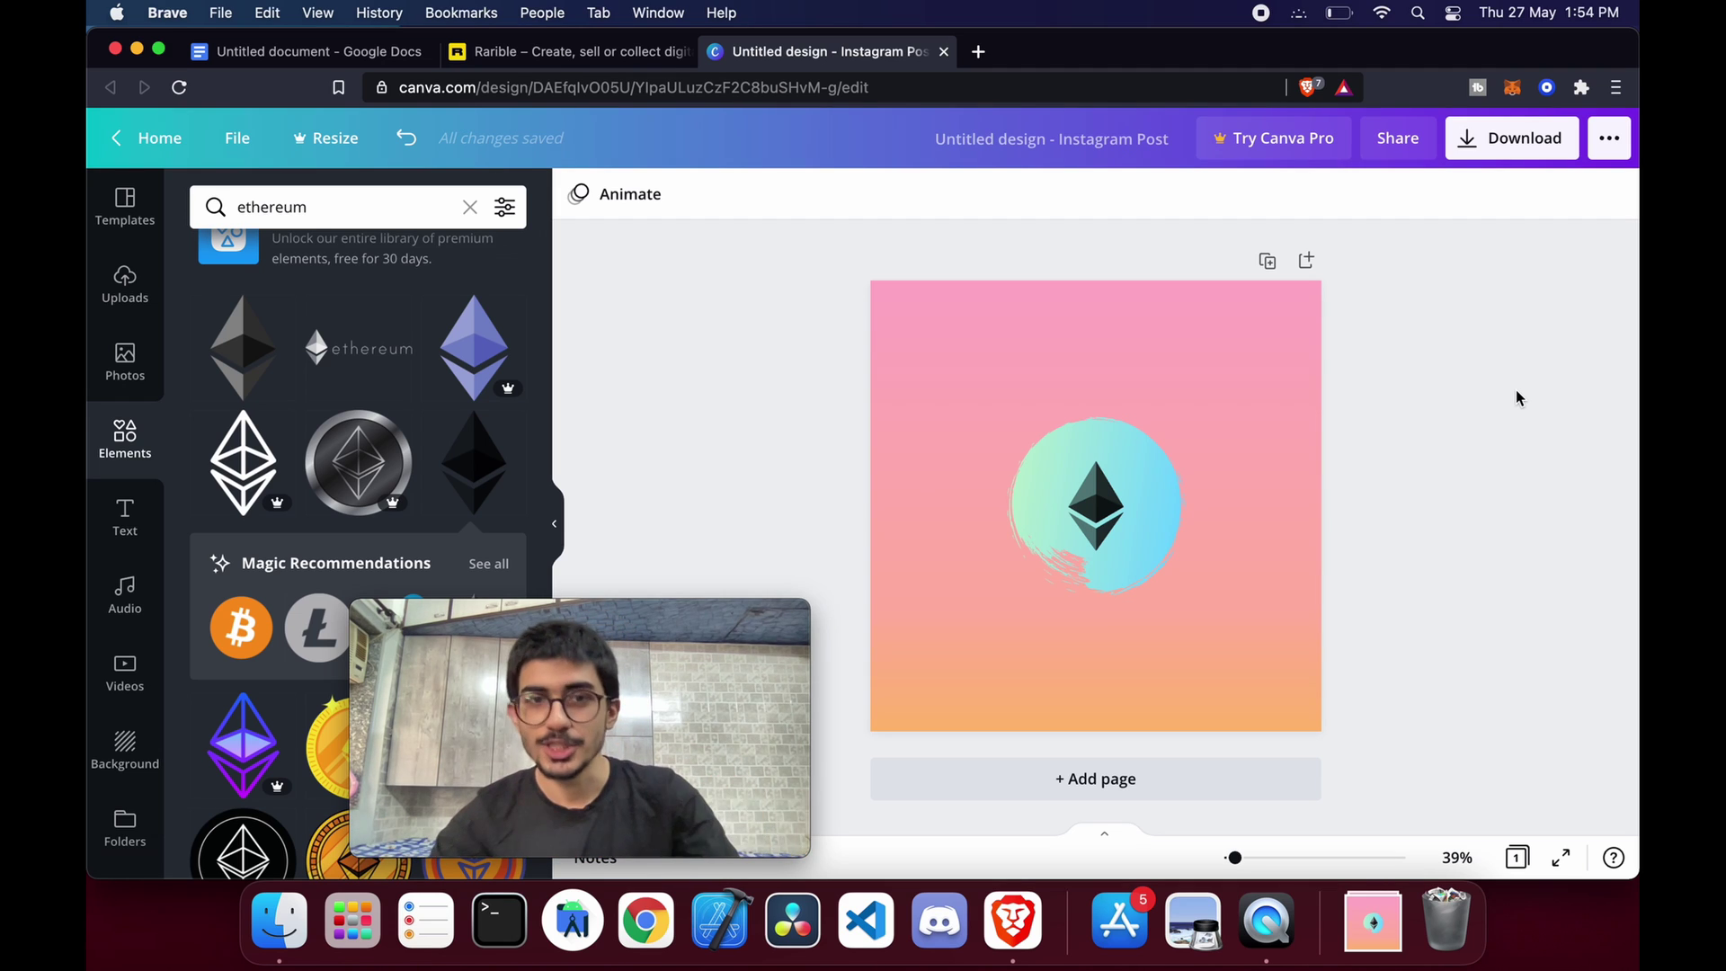
Look through the available download file types, keep PNG, and download the design
left_click(1501, 141)
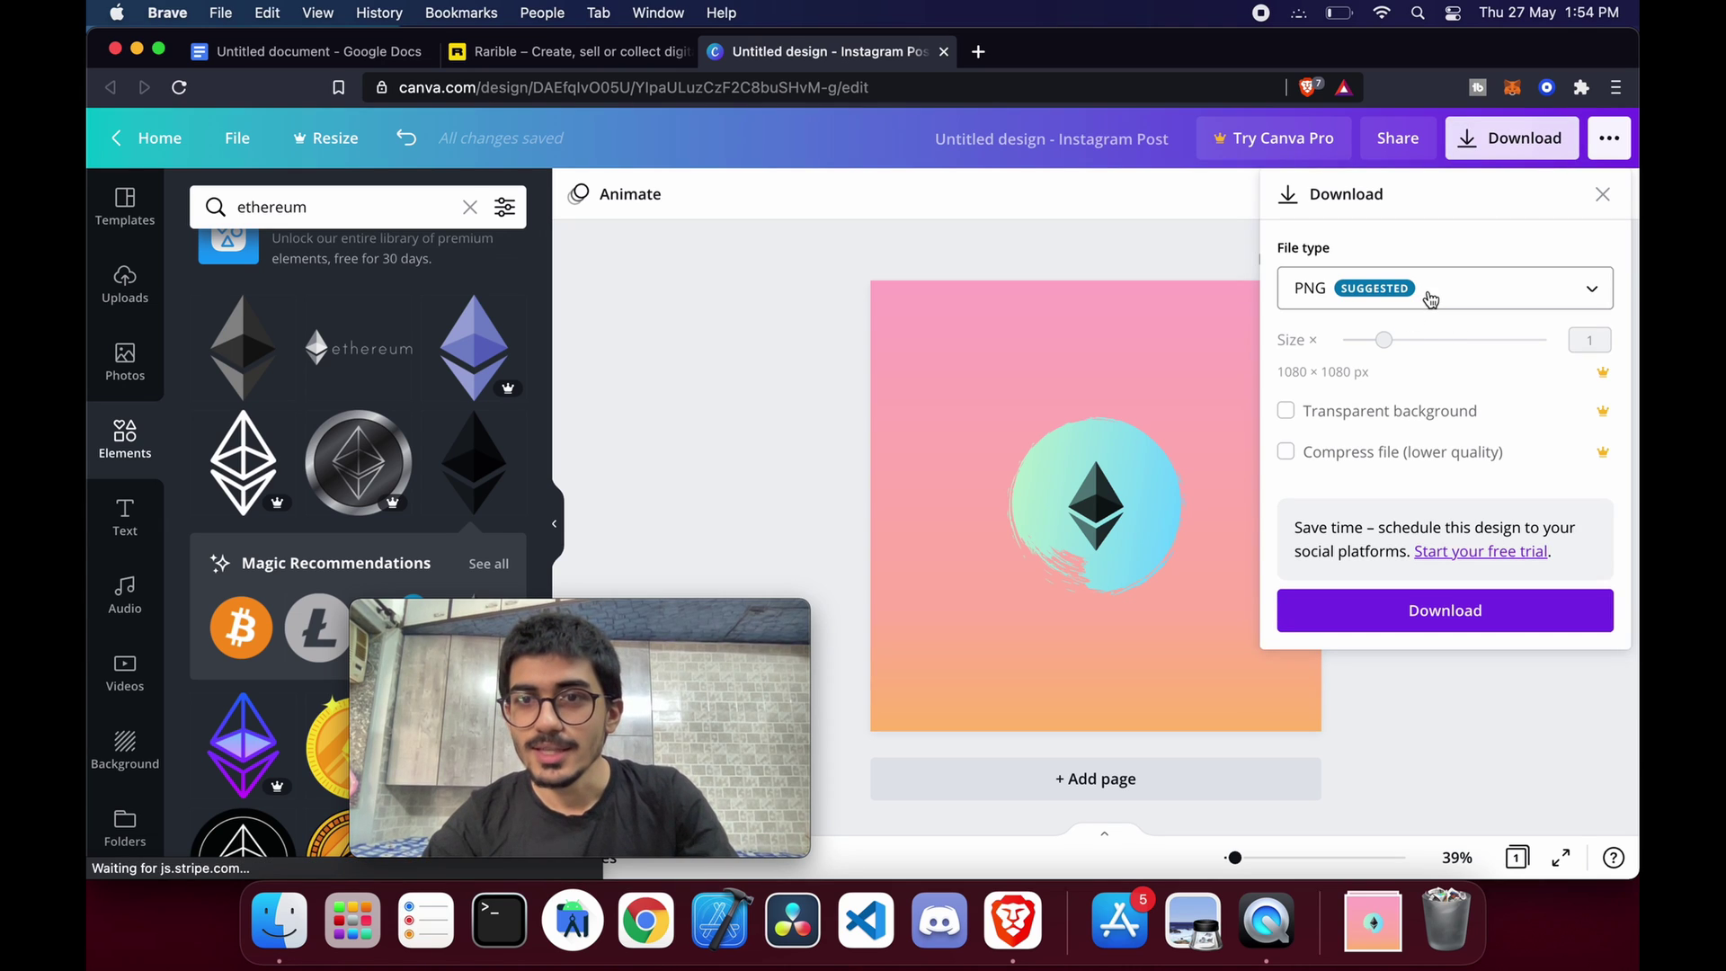
left_click(1430, 298)
scroll(1449, 486, "down", 2)
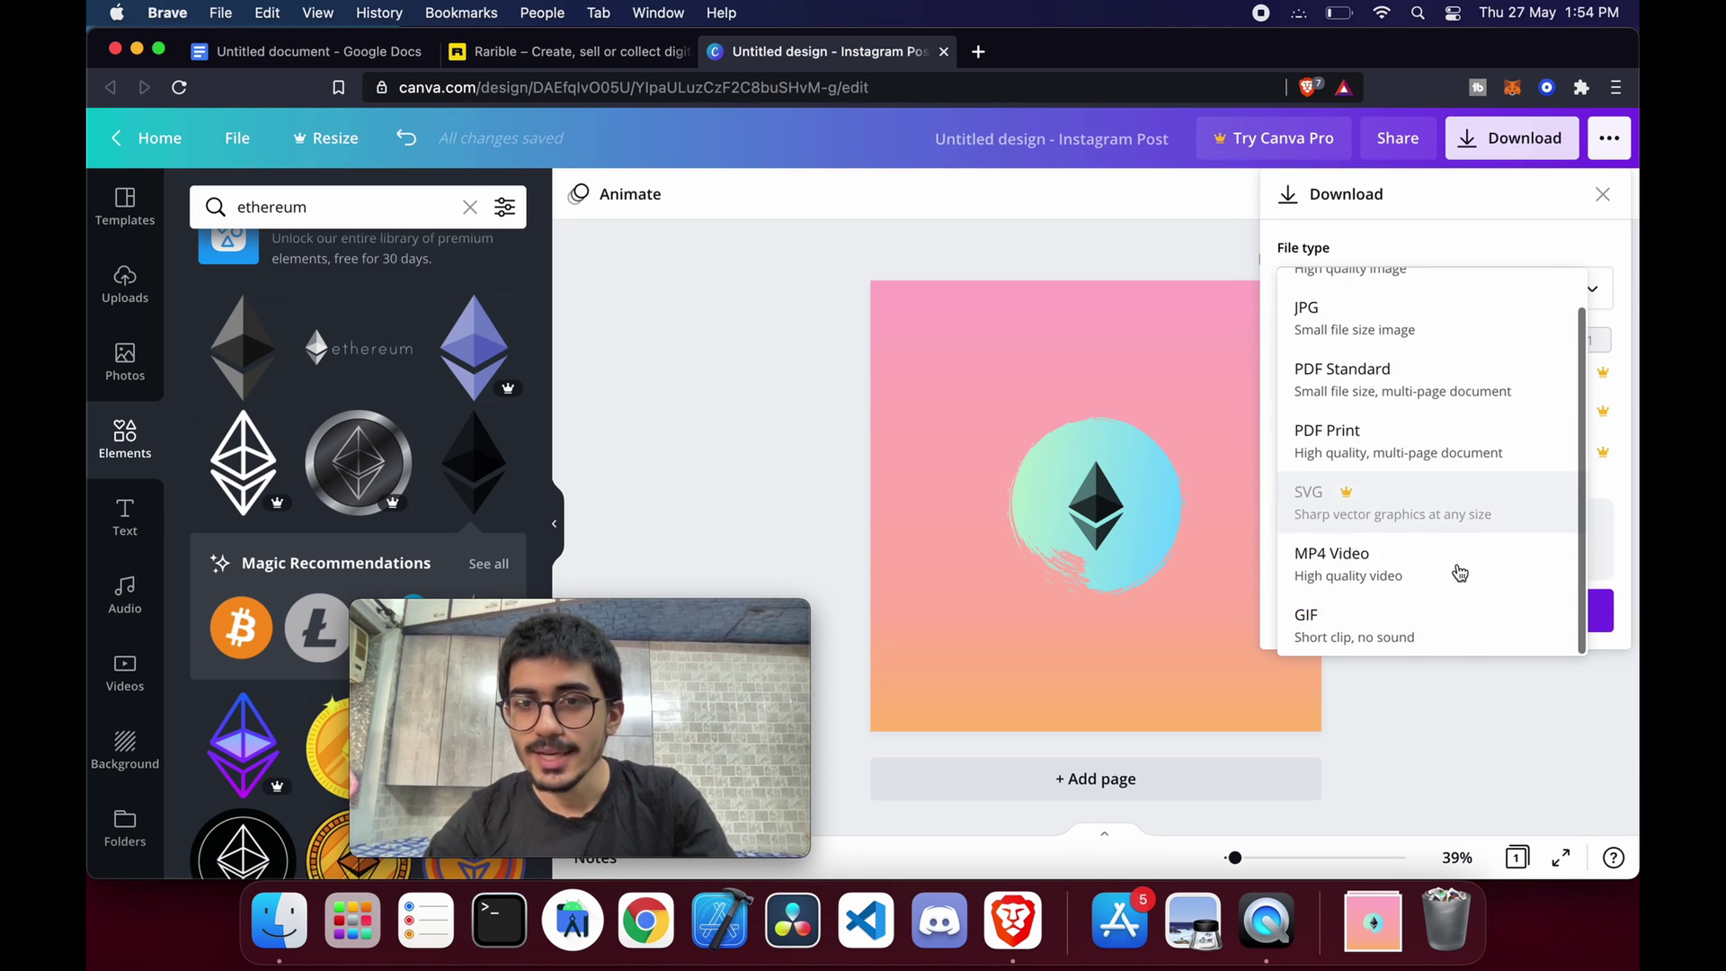
scroll(1448, 397, "up", 2)
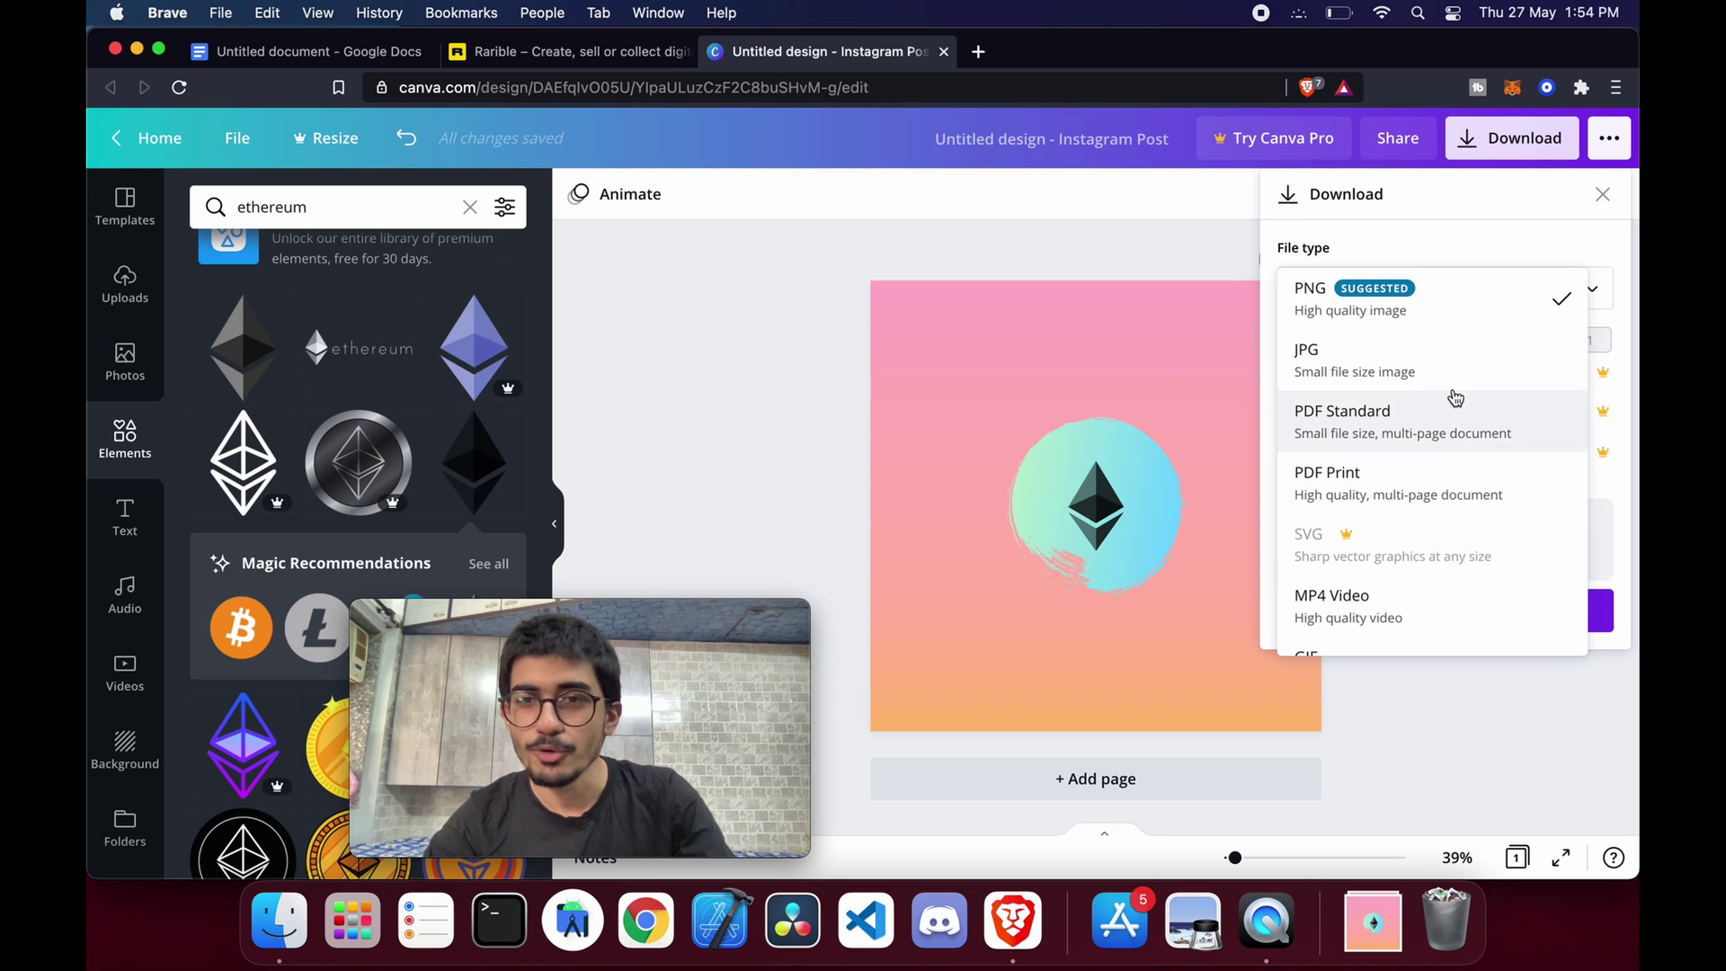
left_click(1444, 295)
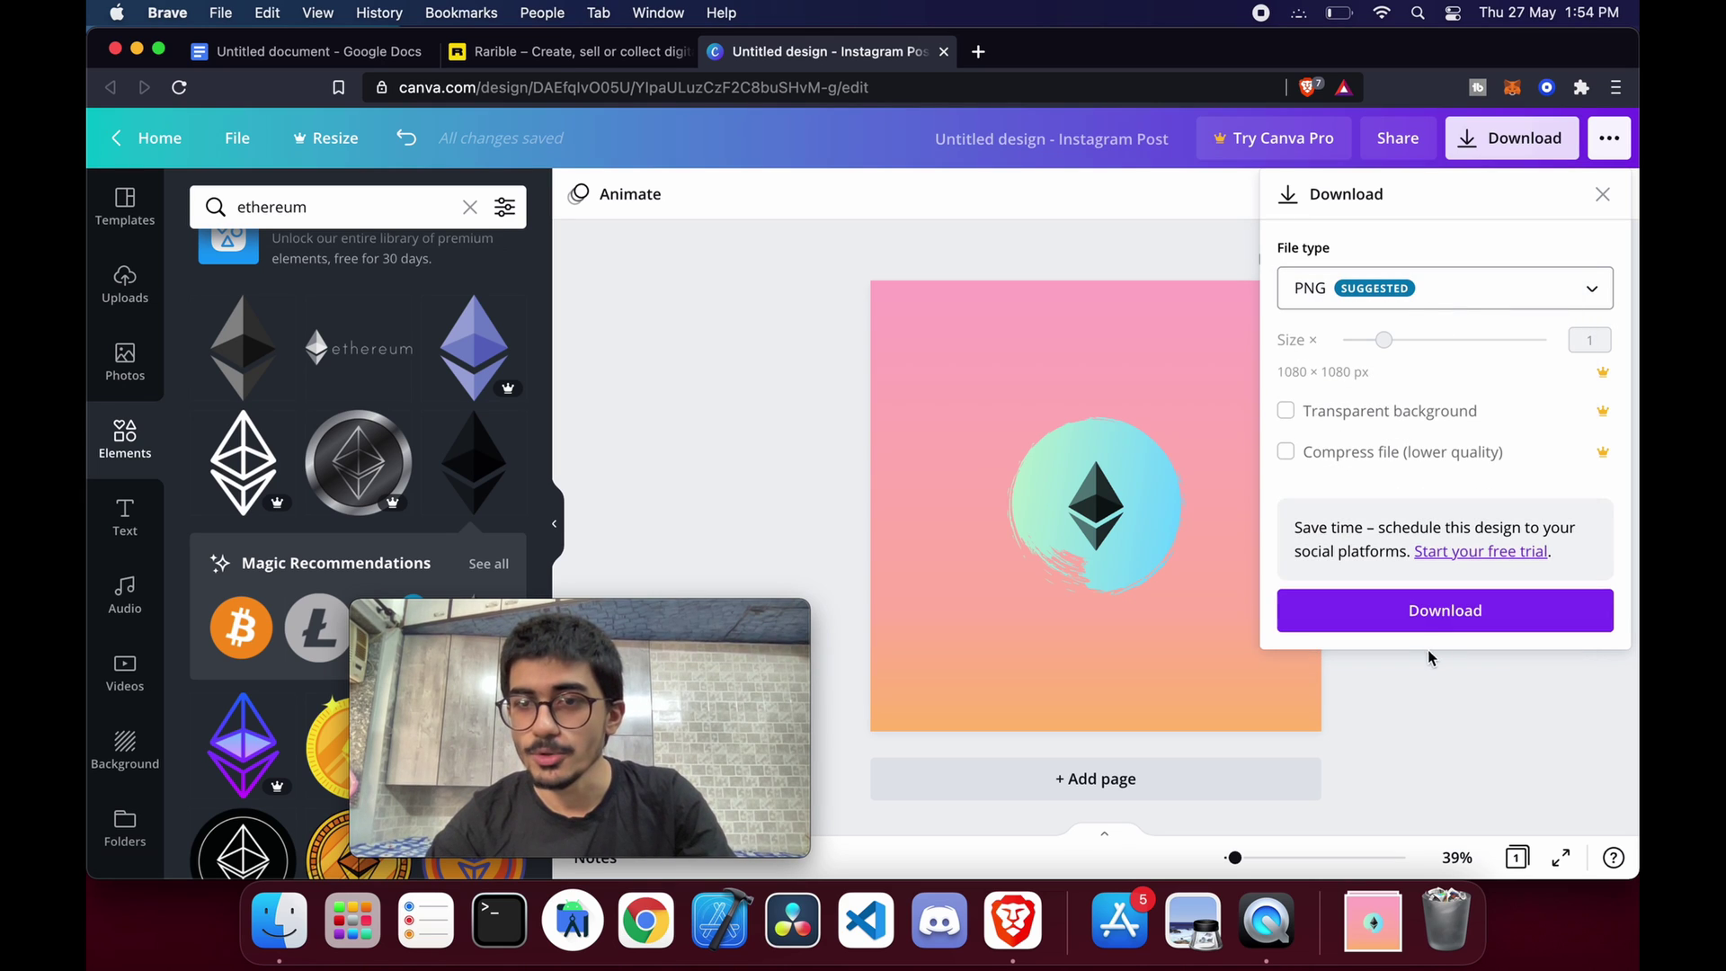
left_click(1445, 611)
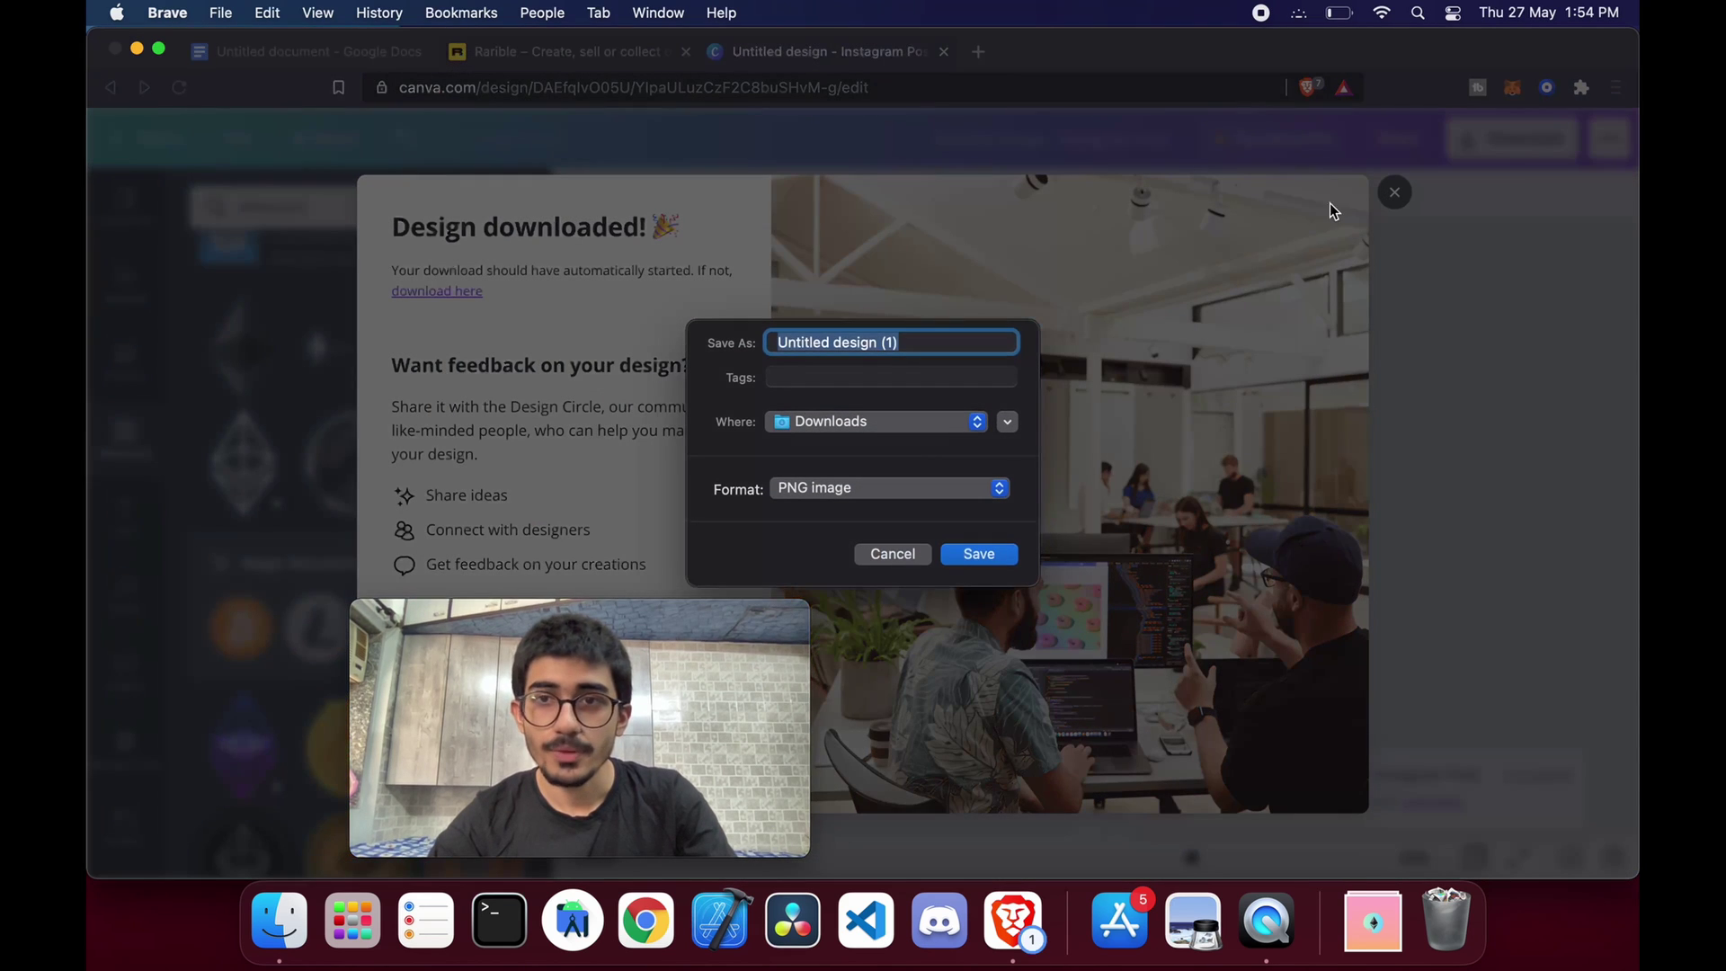
Save the PNG in Downloads as "eth nft rarible" and dismiss the download confirmation
type("eth nft rarible")
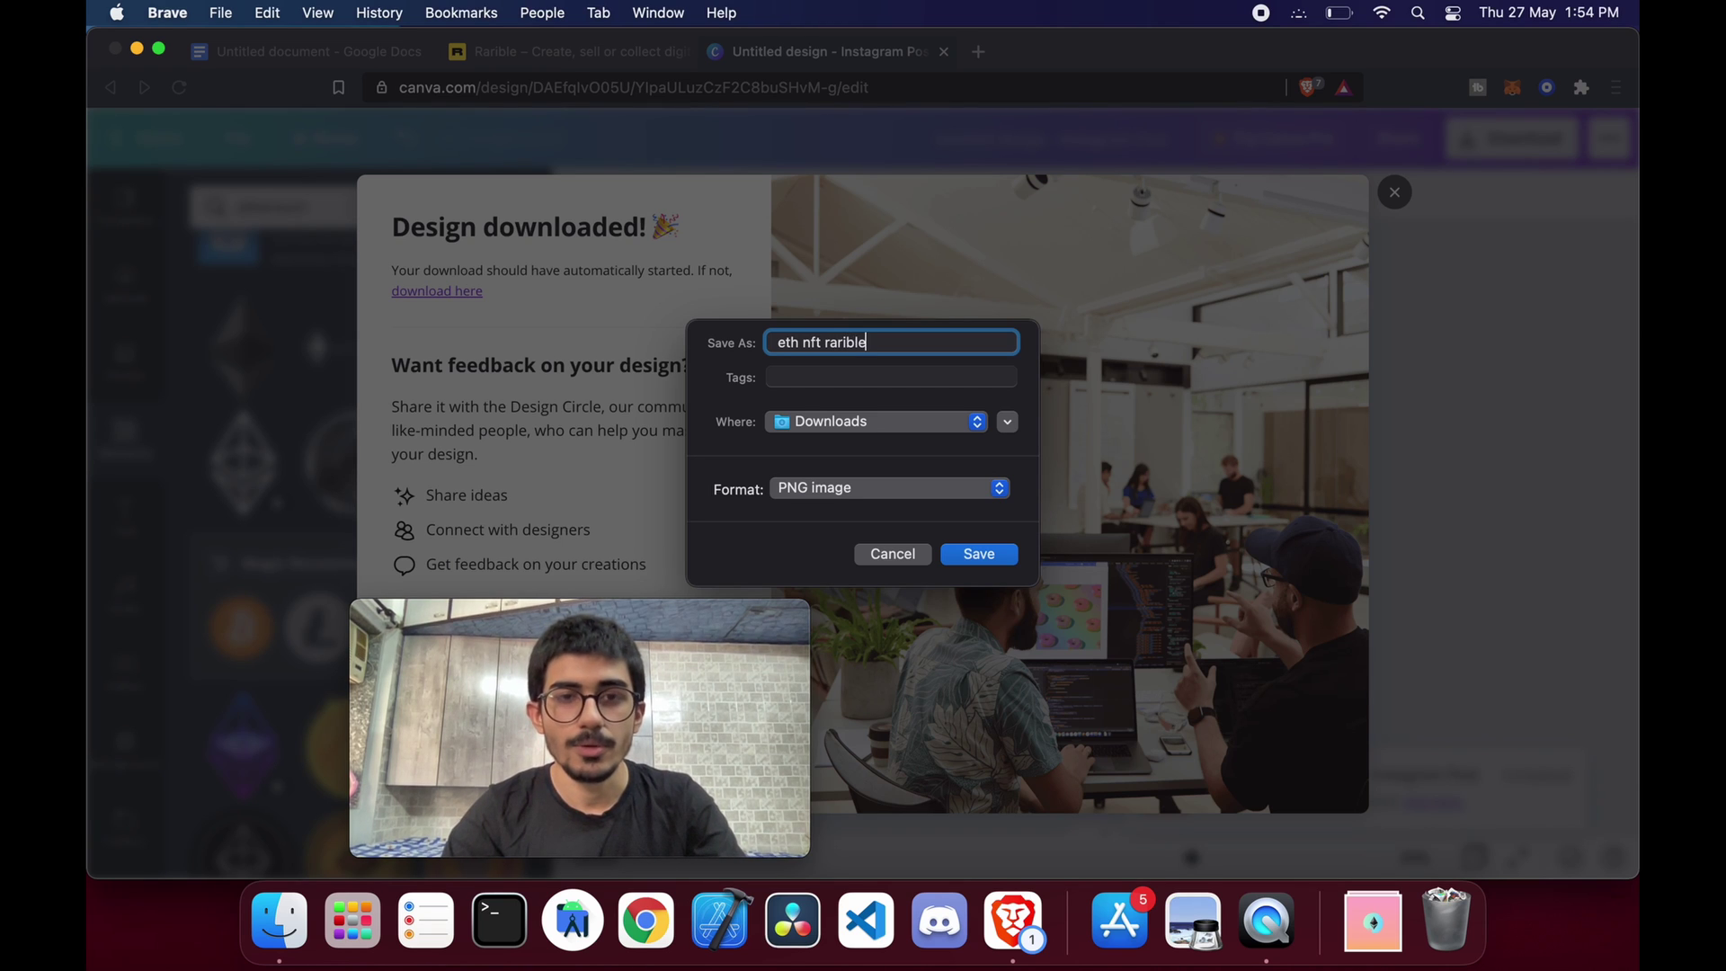
key("Return")
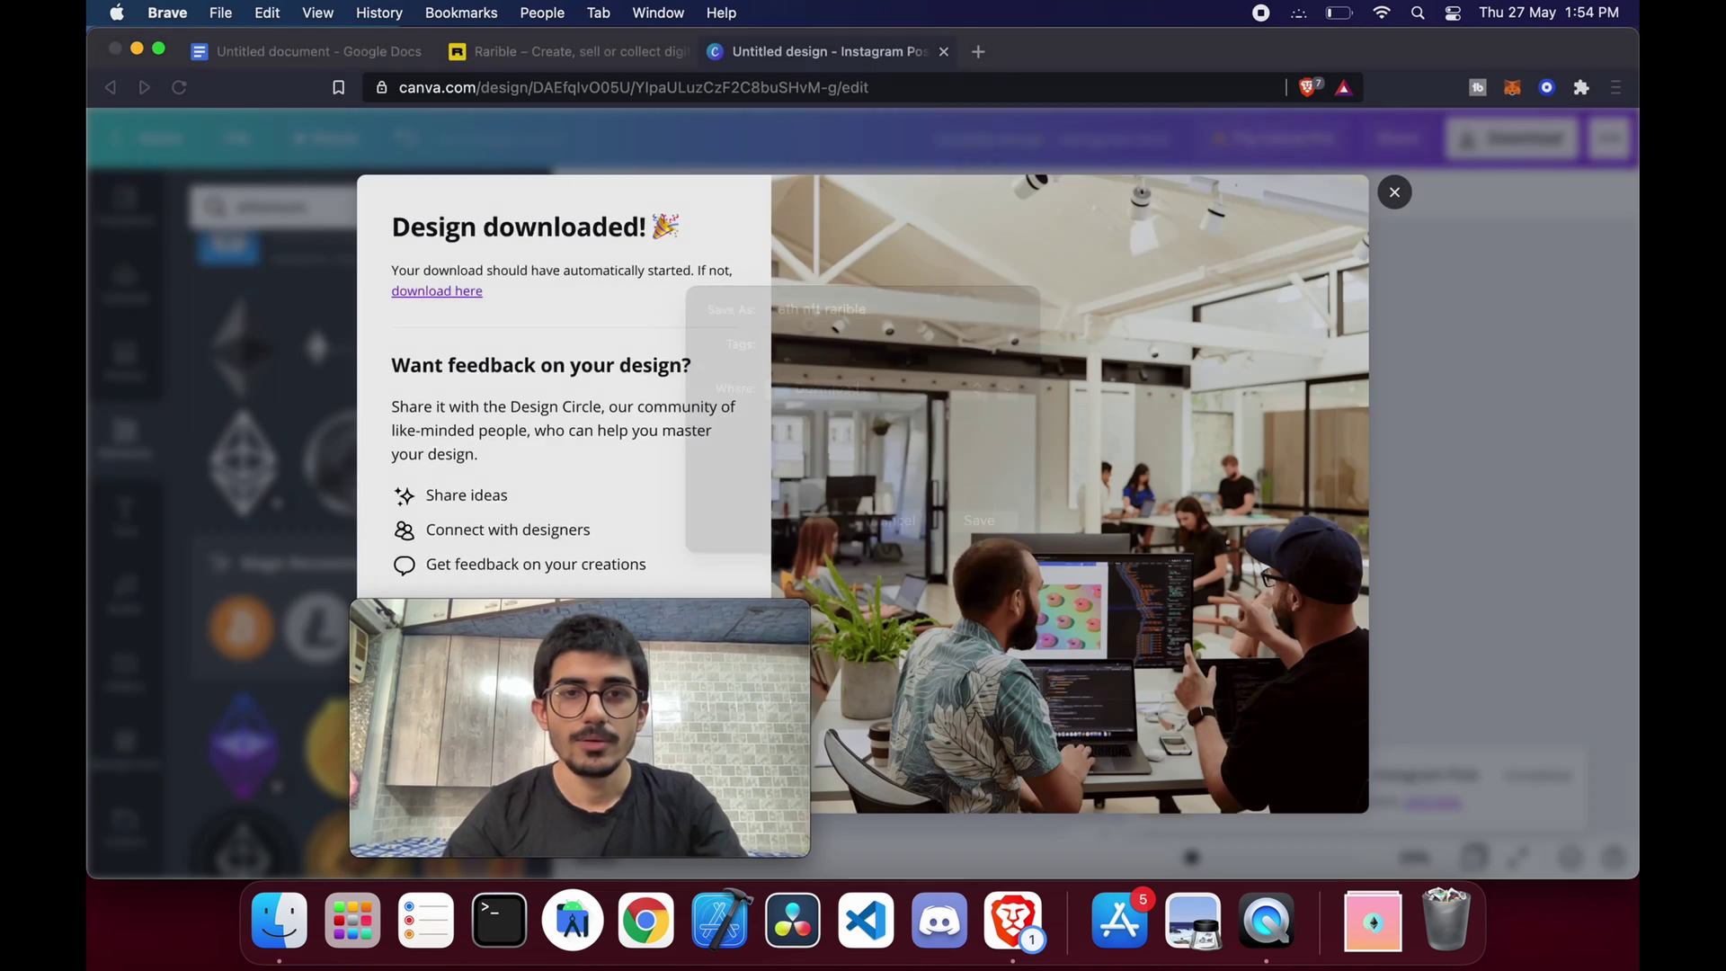
left_click(1395, 155)
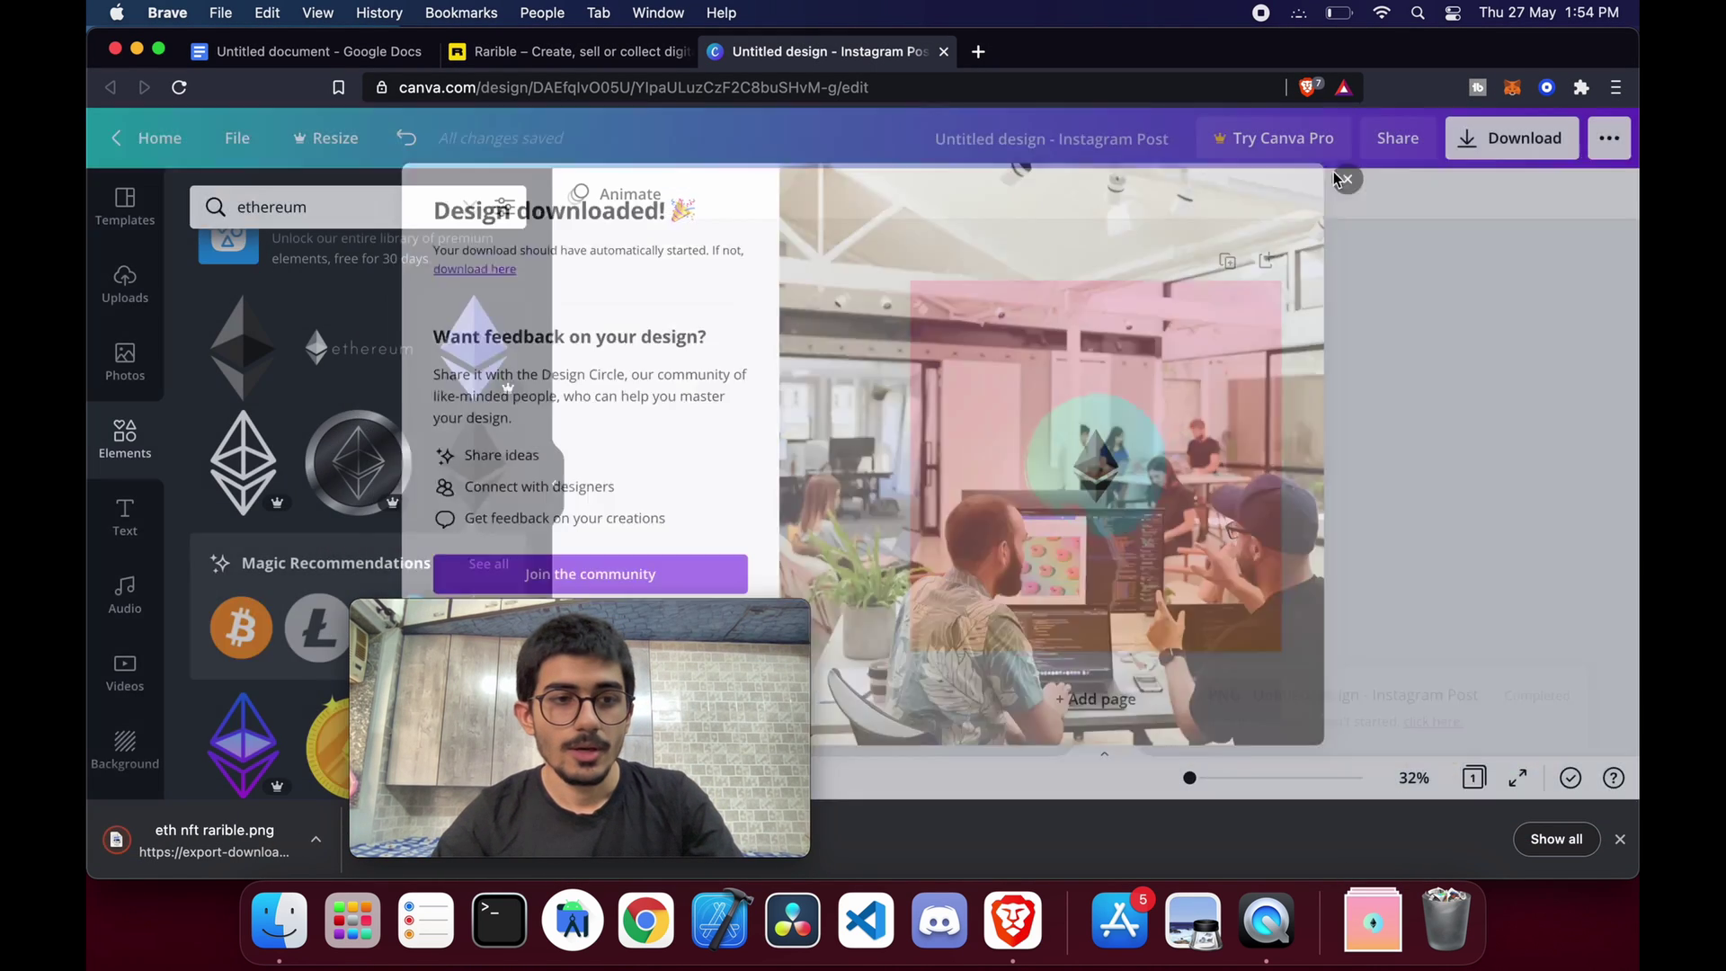
Switch to Rarible's single collectible form and upload "eth nft rarible.png" from Downloads as the NFT file
key("ctrl+shift+Tab")
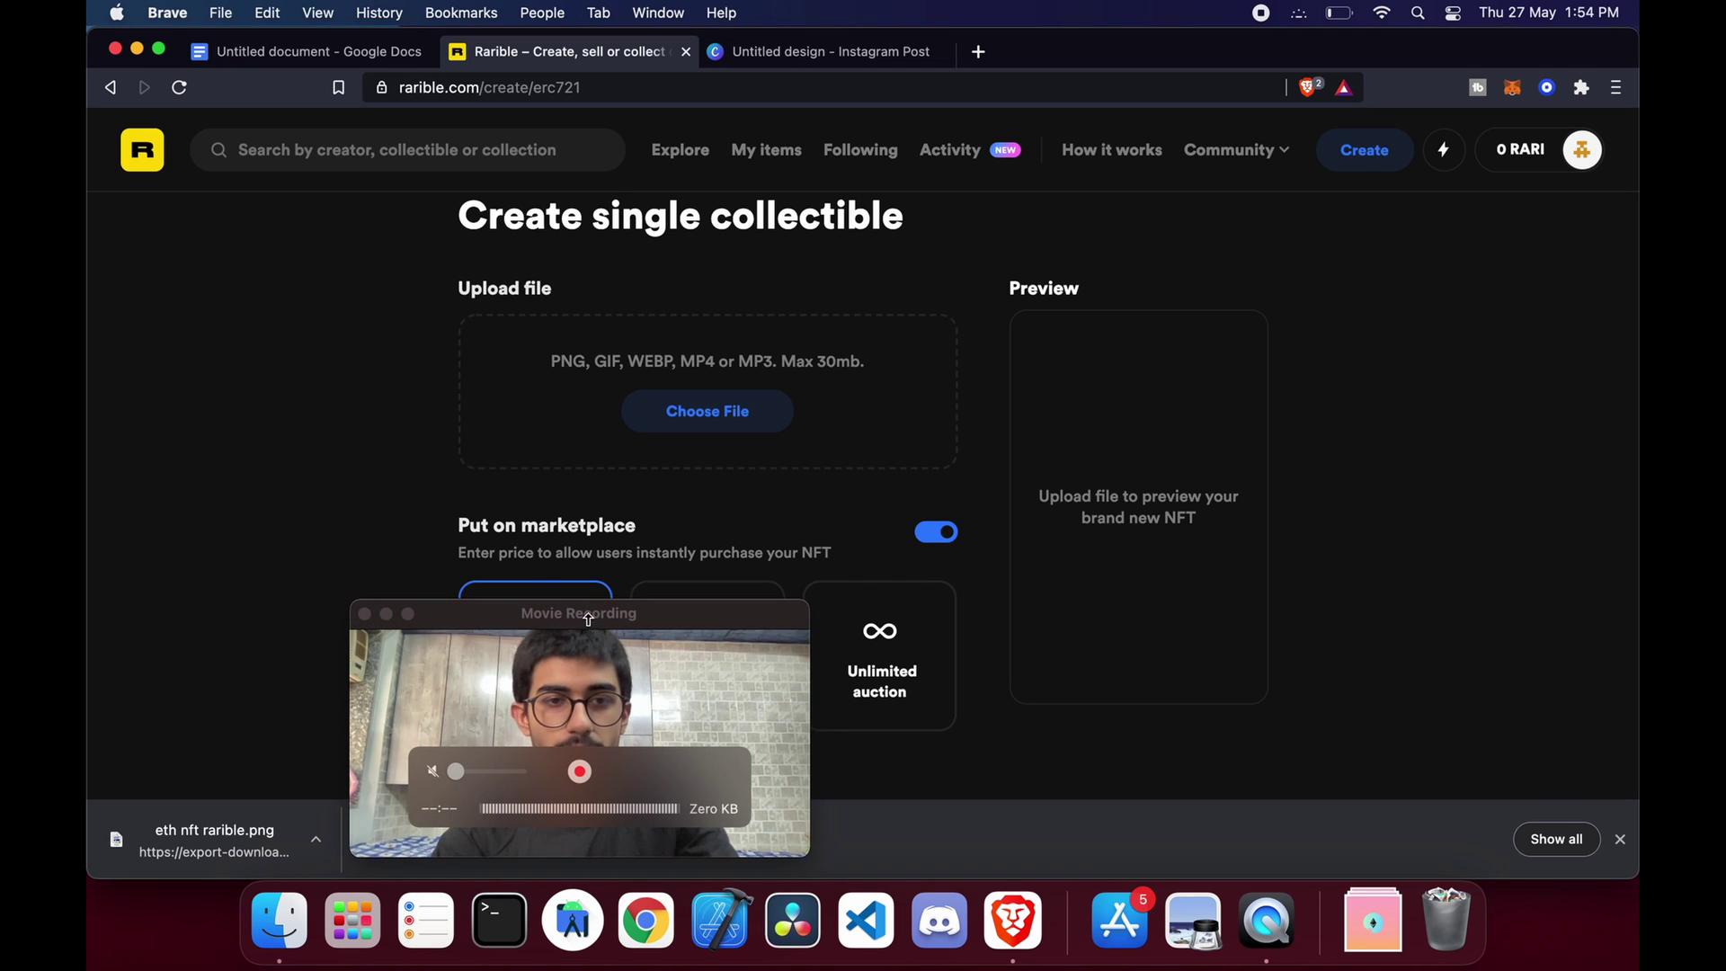
left_click_drag(600, 623, 1427, 641)
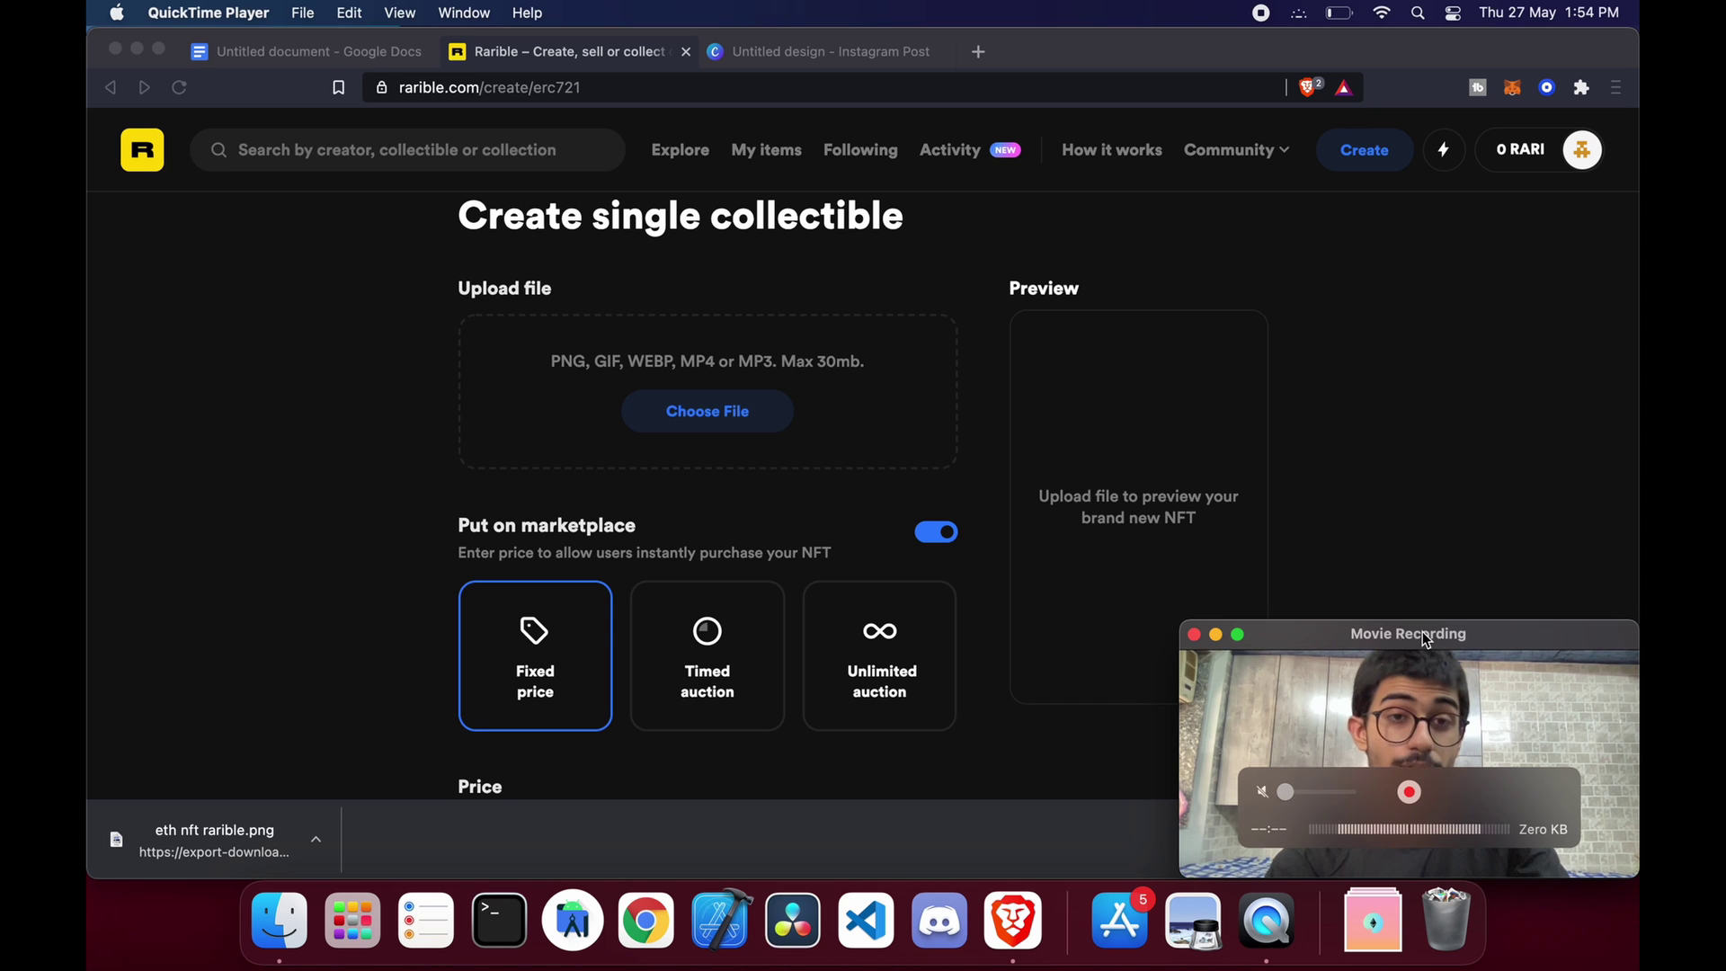
left_click(719, 418)
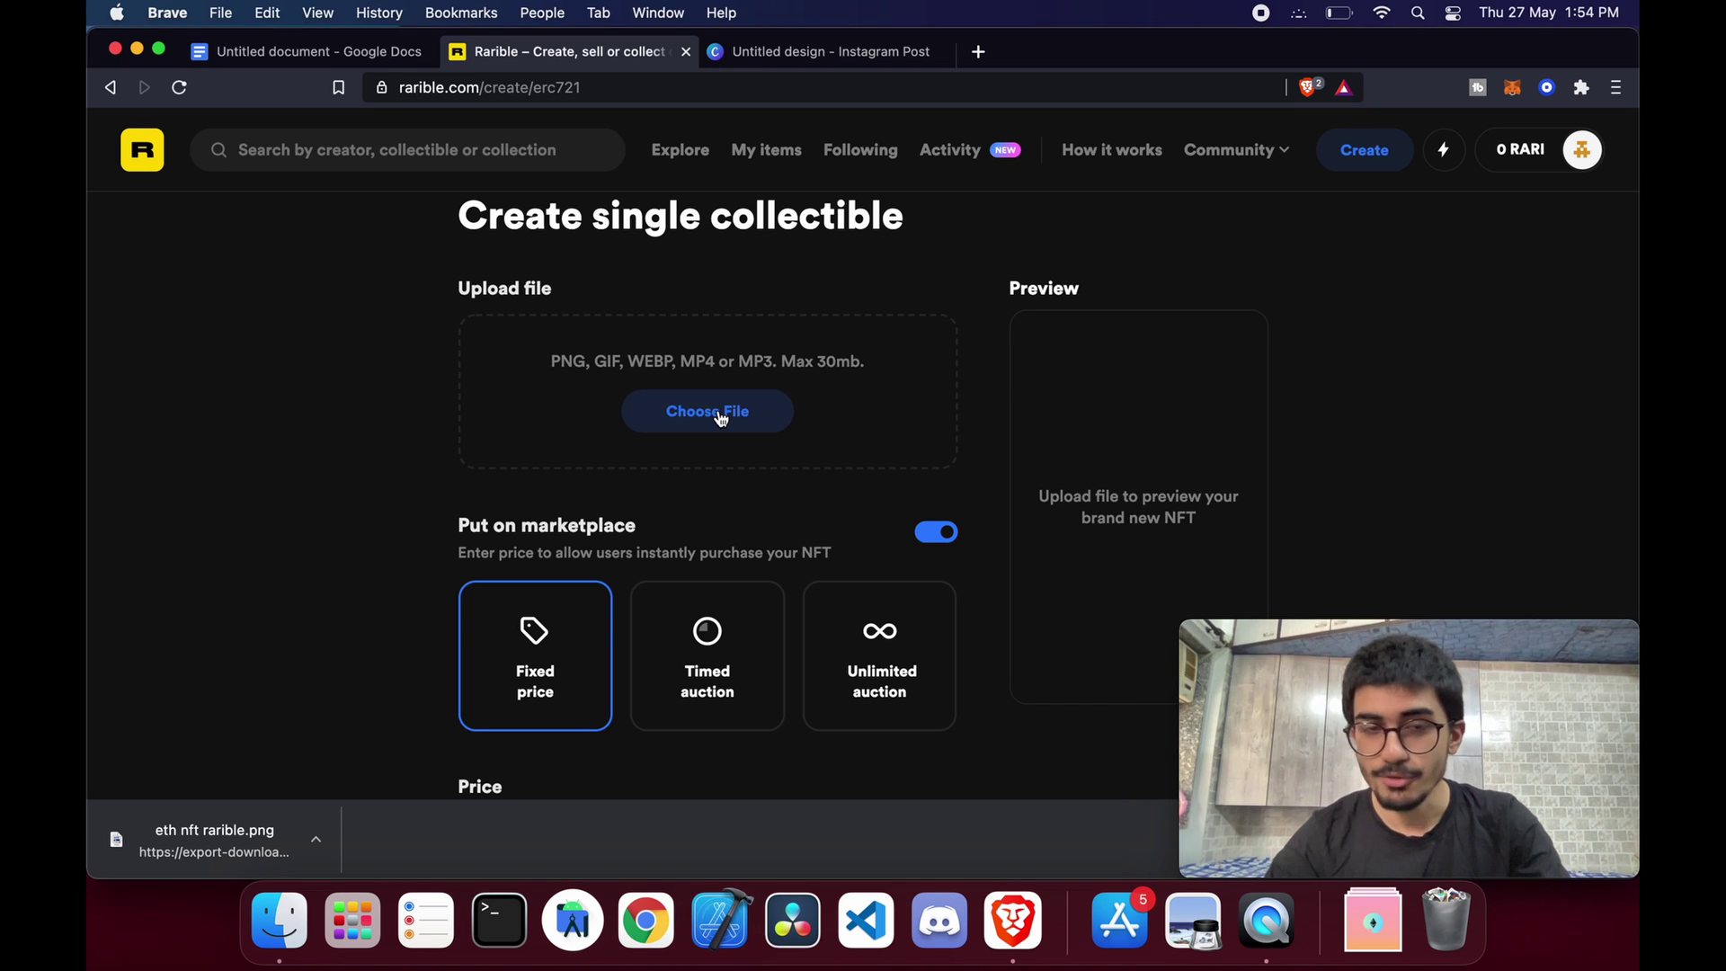
left_click(720, 416)
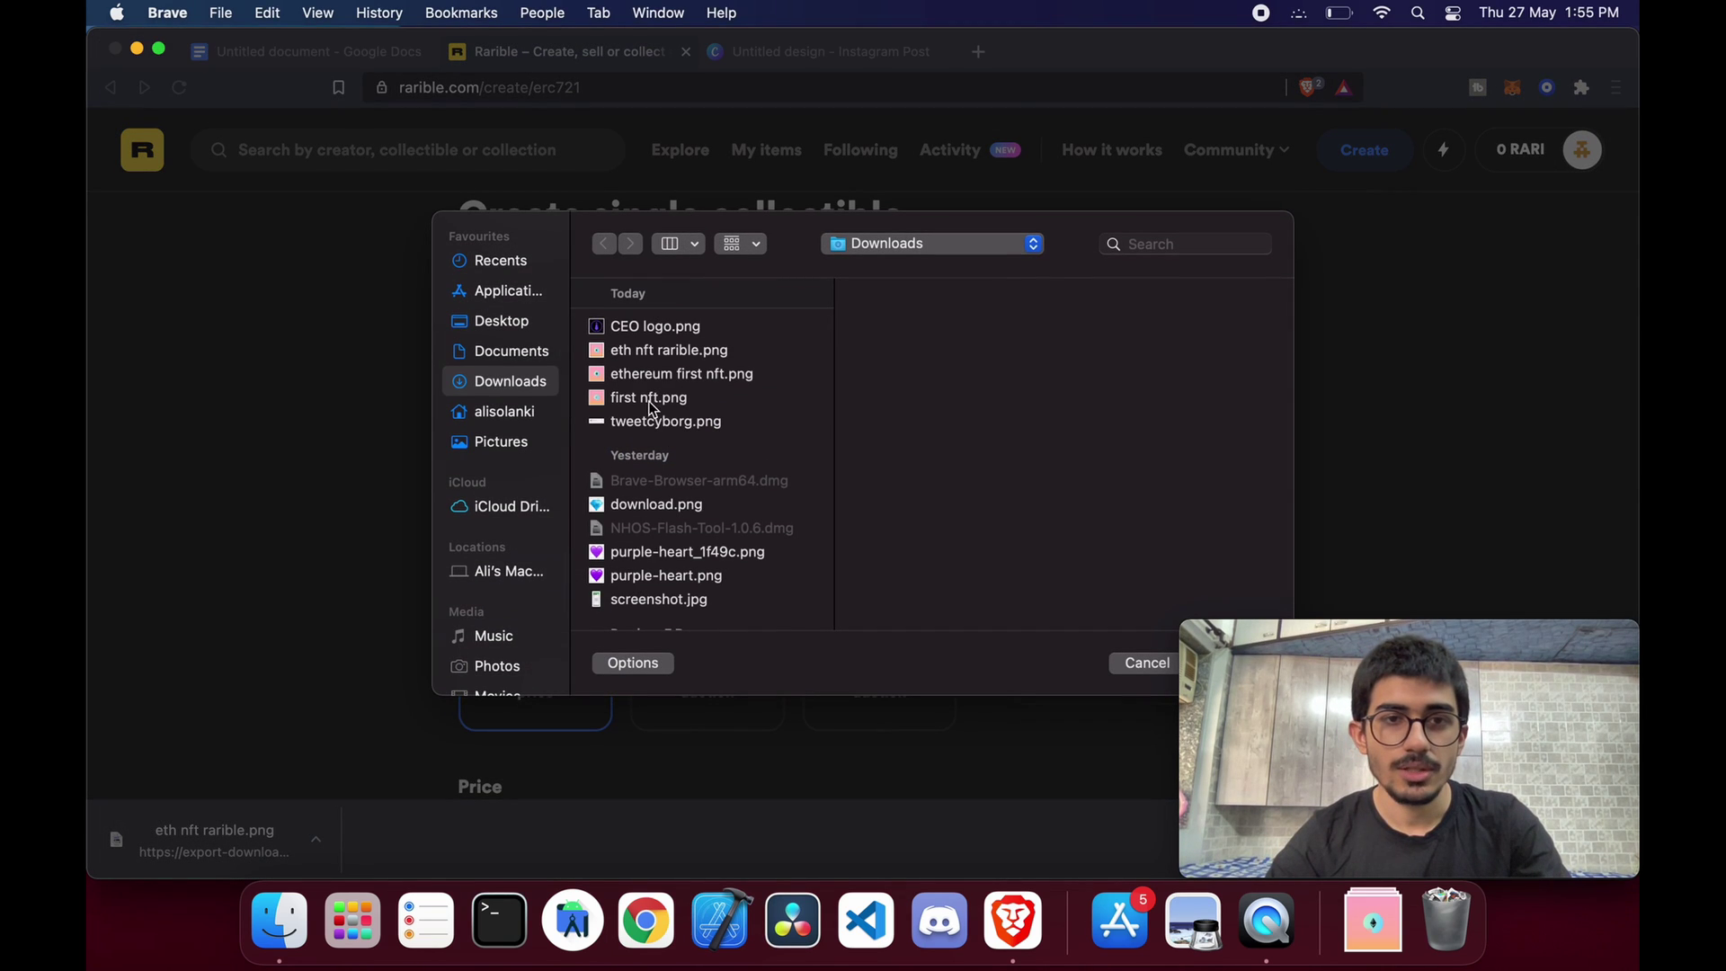
left_click(657, 351)
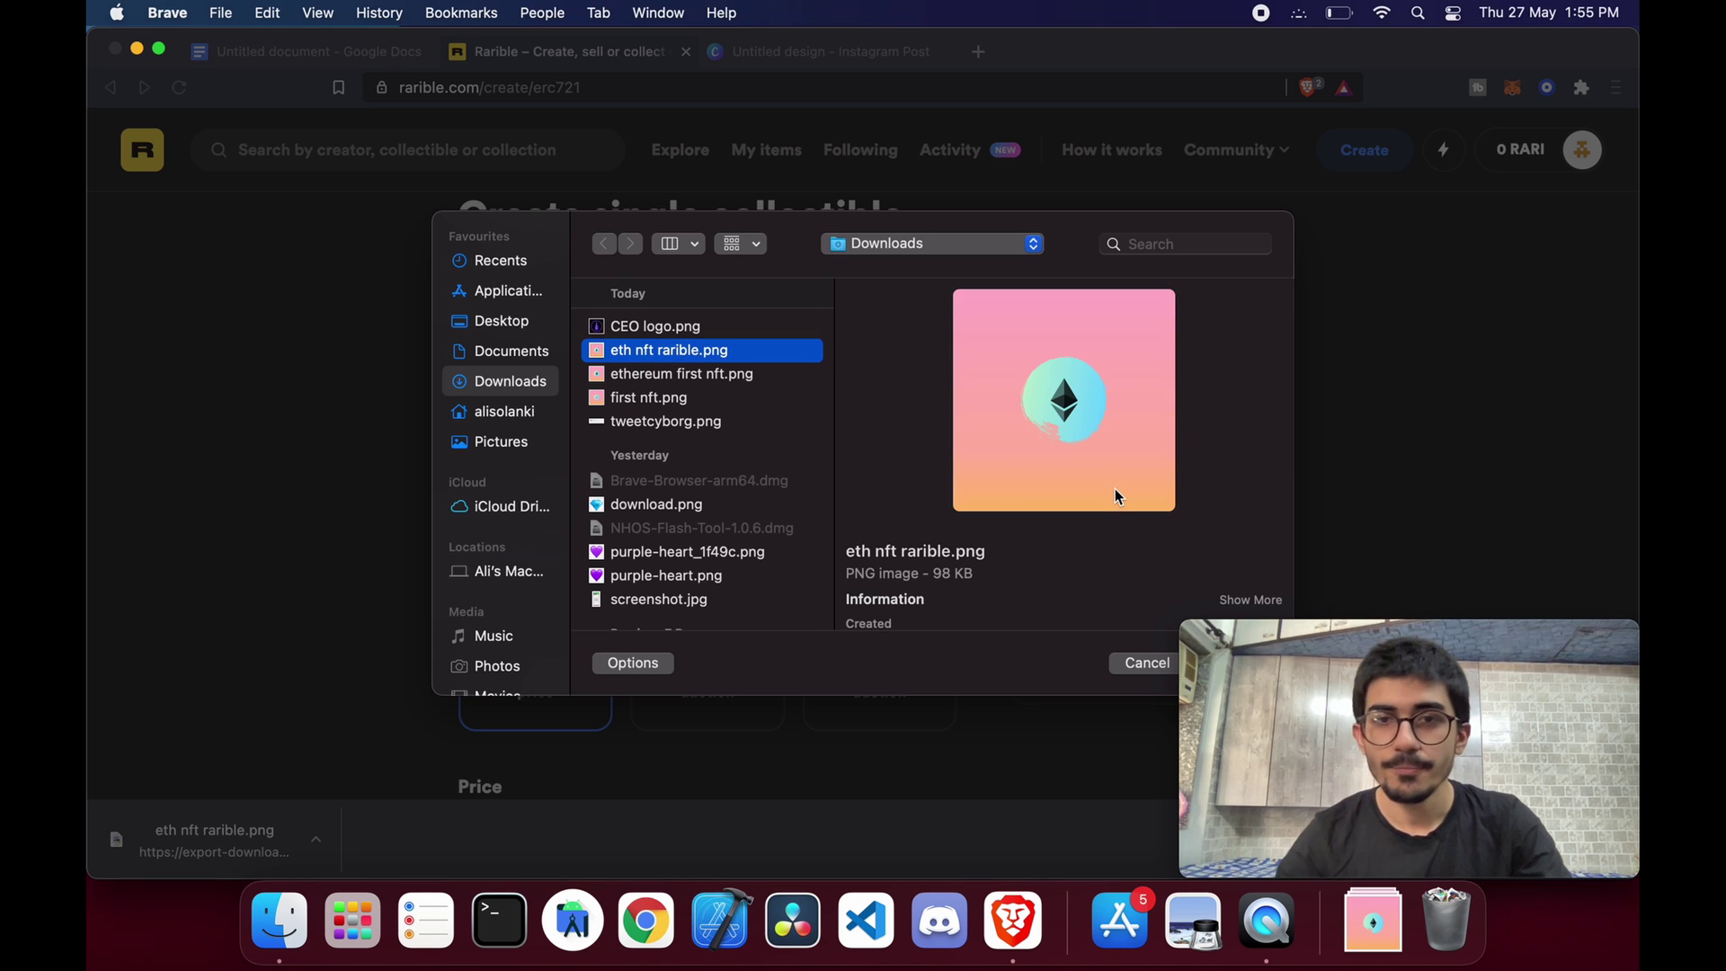
key("Return")
Set the collectible's fixed price to 1.5 ETH
scroll(759, 542, "down", 5)
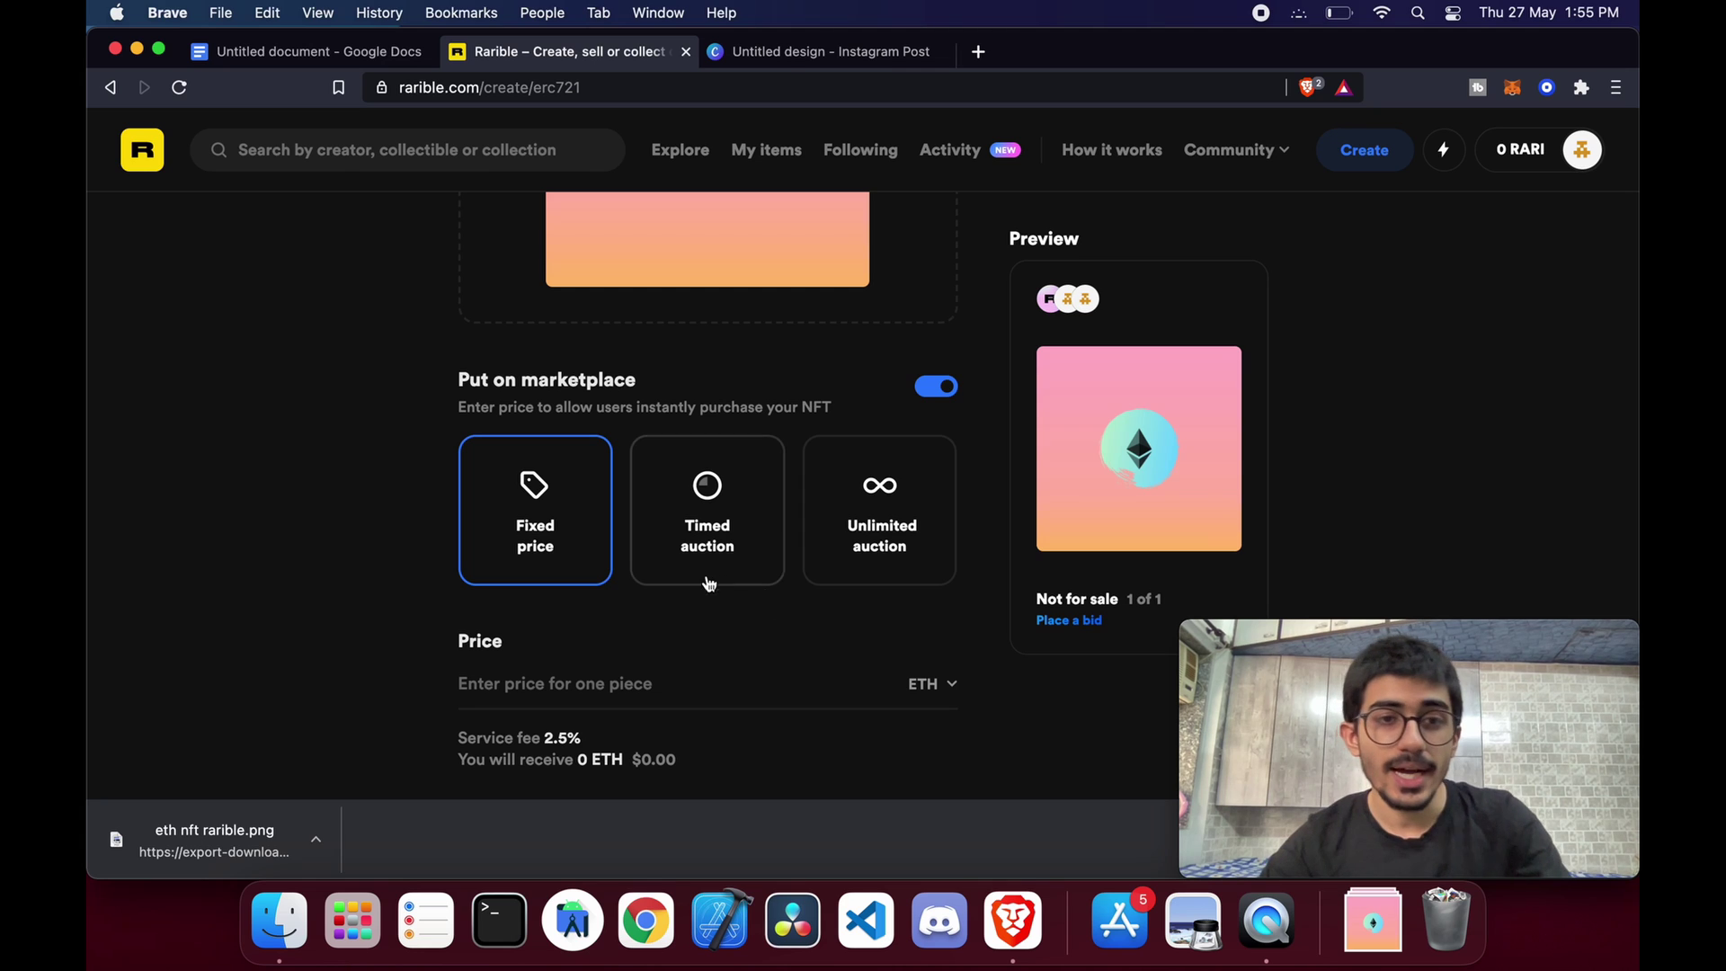
scroll(734, 647, "down", 1)
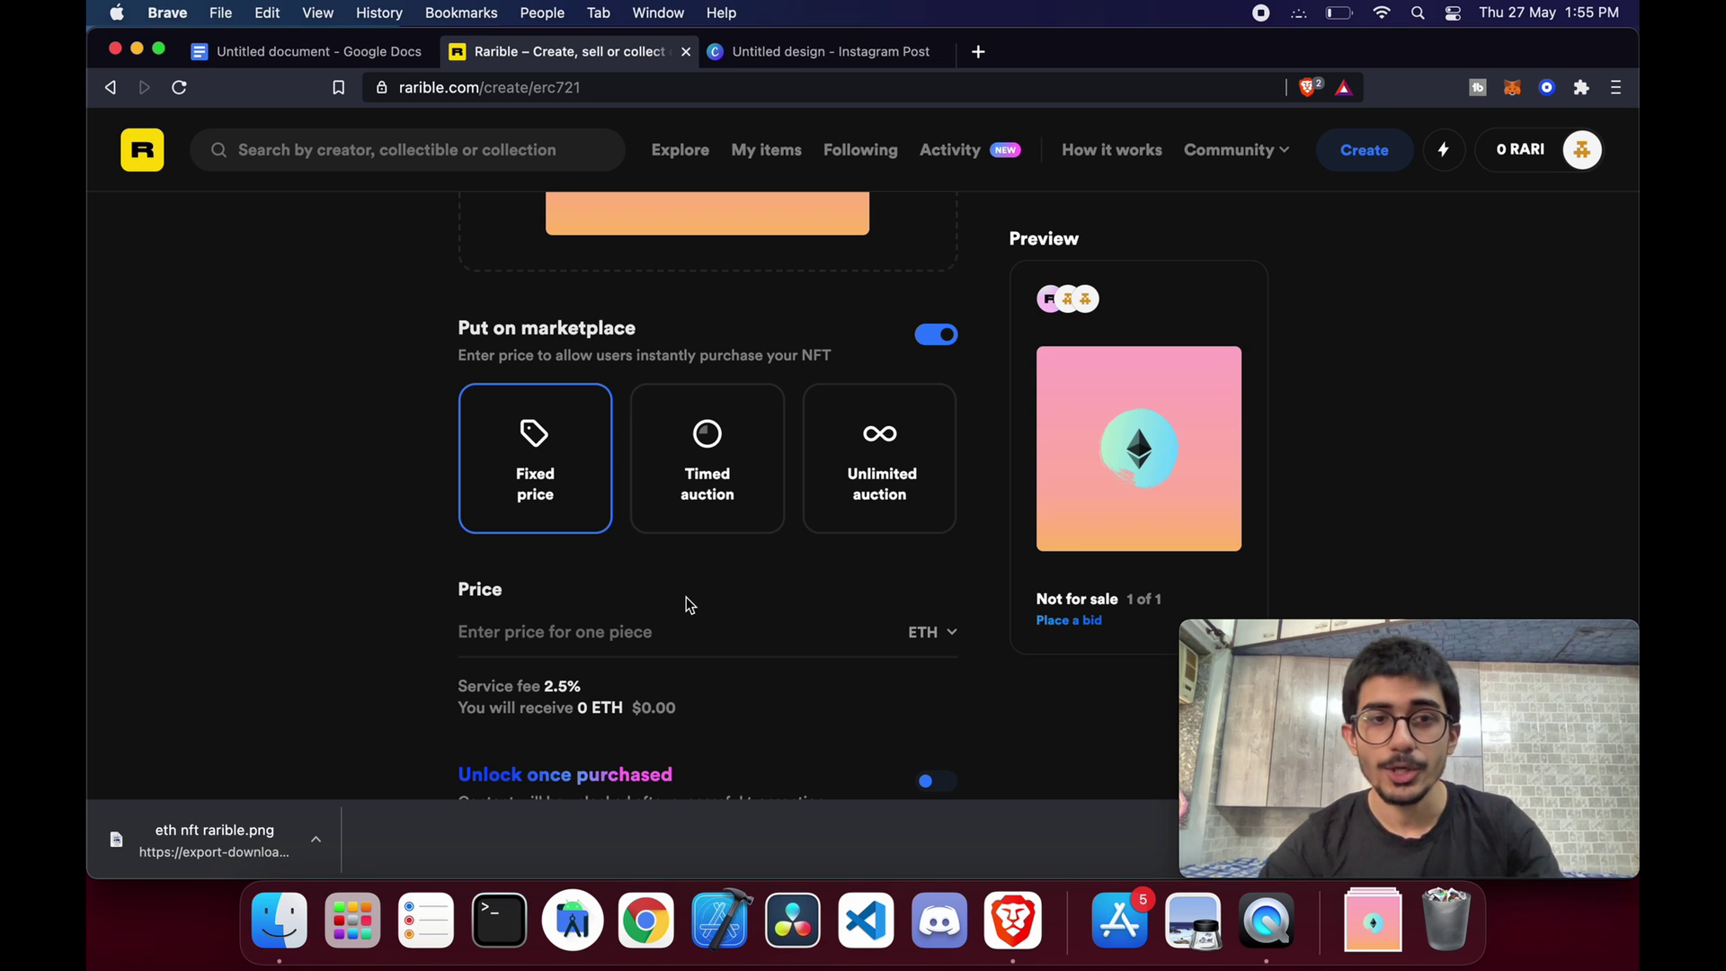
scroll(685, 596, "down", 1)
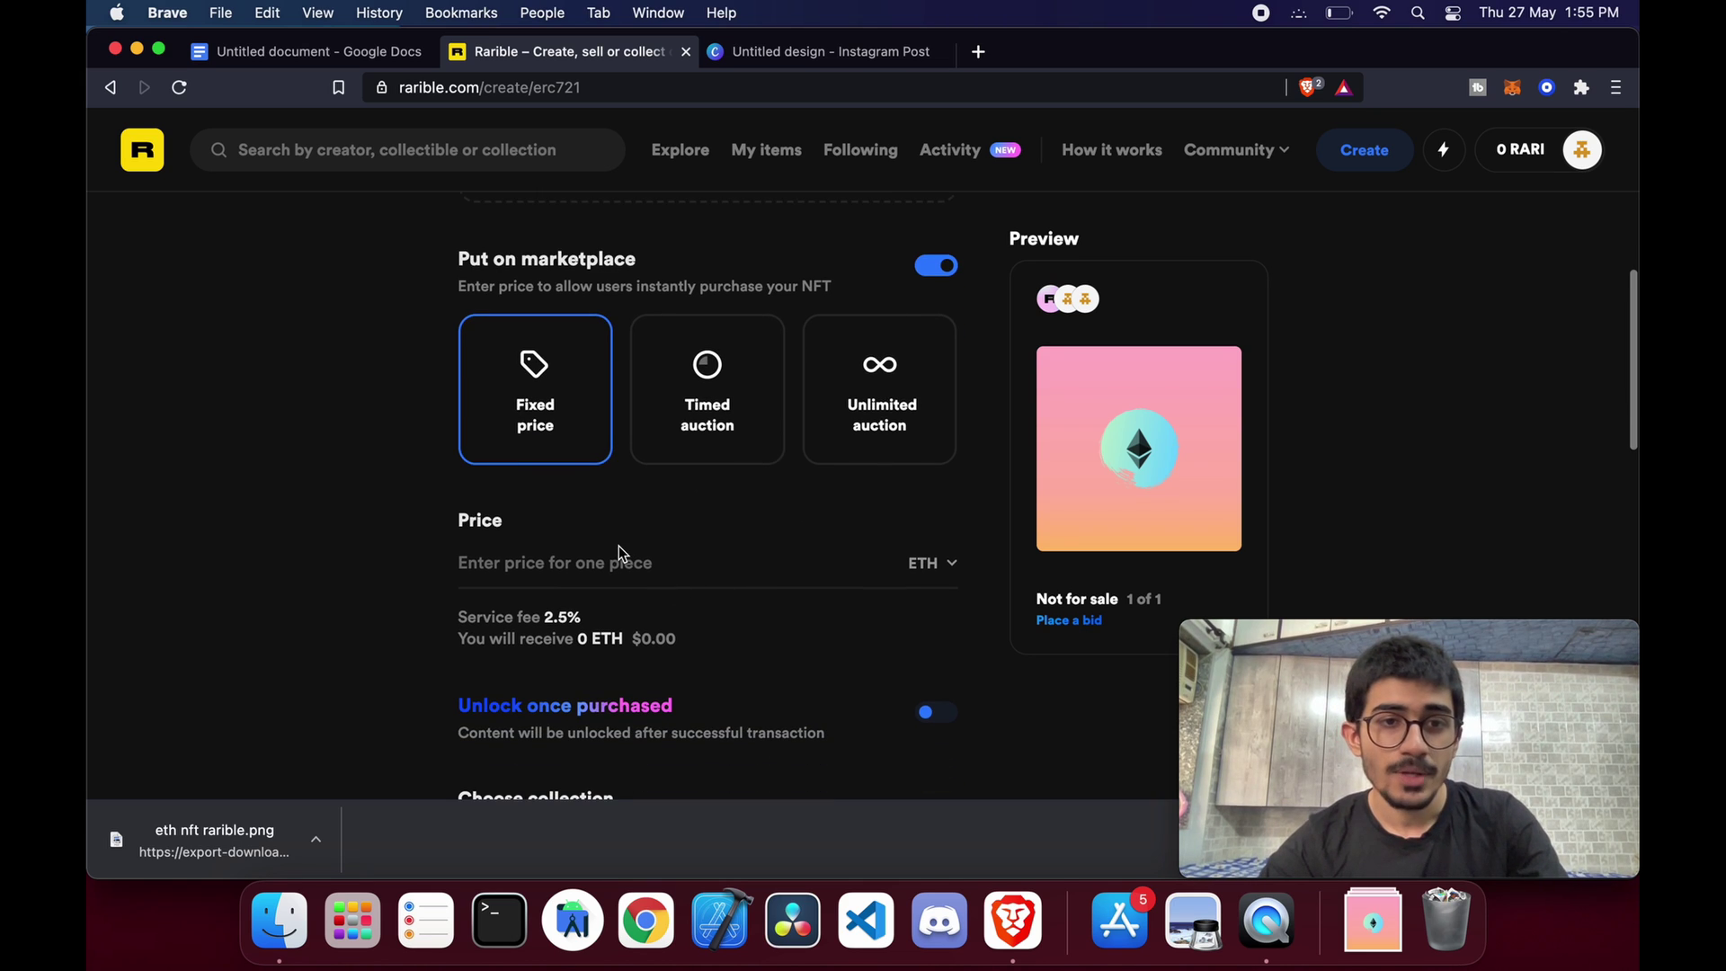
left_click(596, 561)
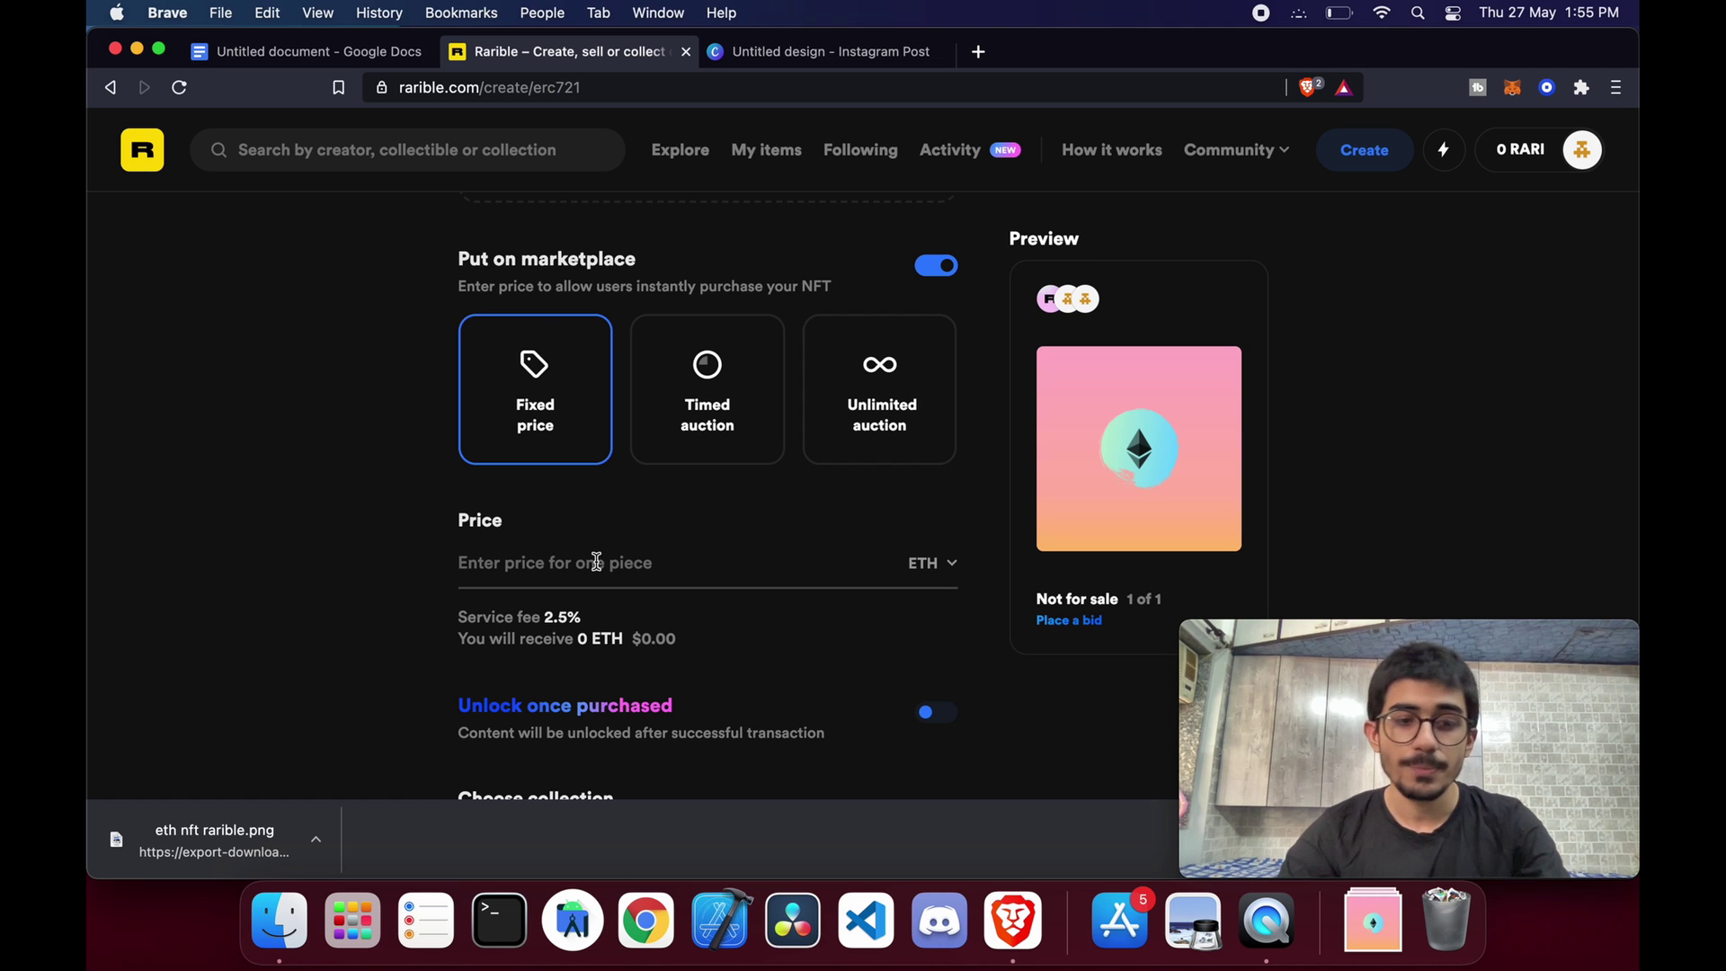
type("1.5")
Title the collectible "The ETH Glow"
scroll(708, 495, "down", 5)
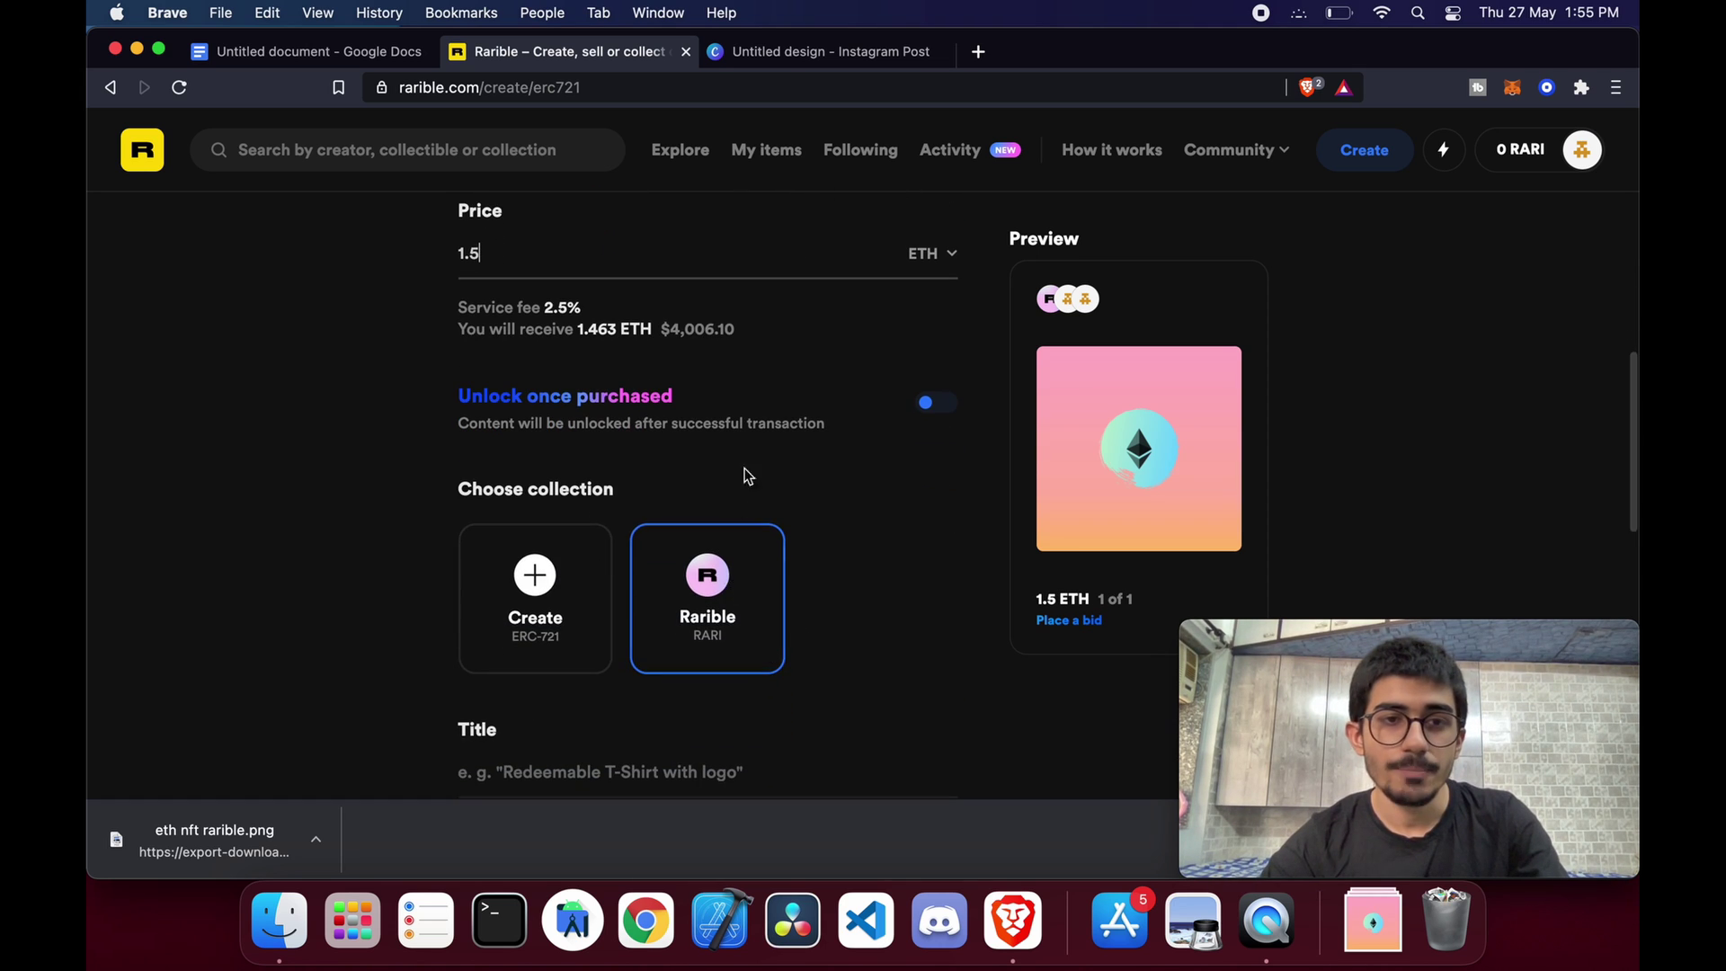
scroll(809, 634, "down", 5)
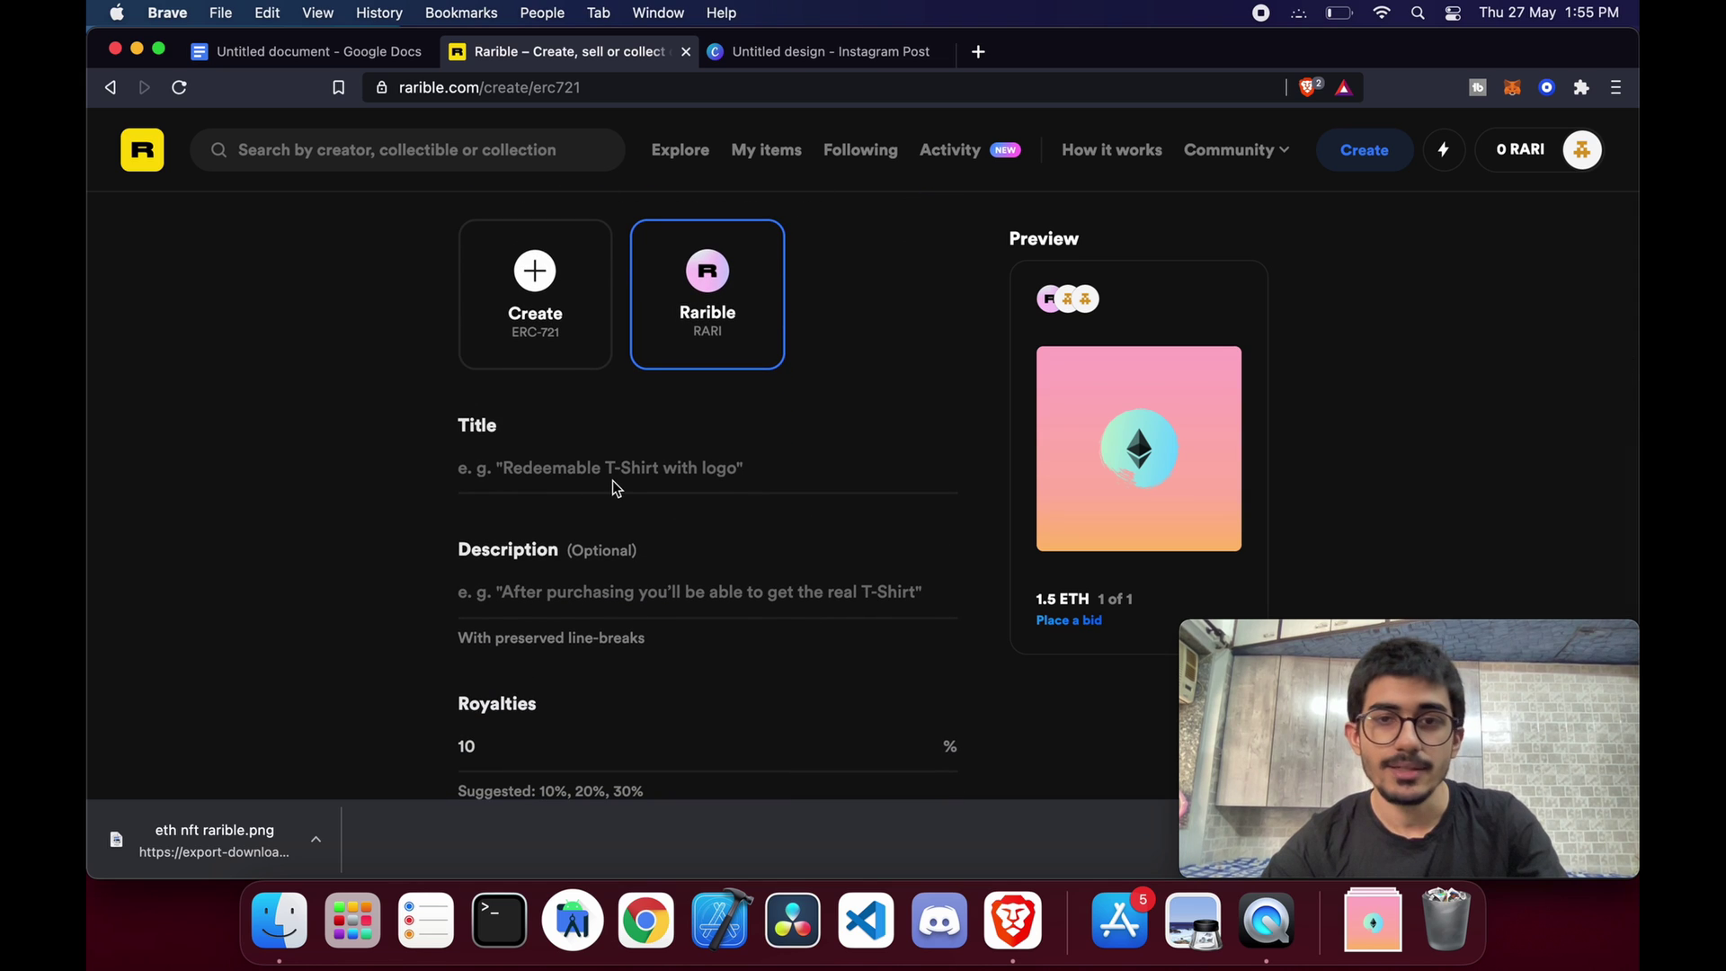
left_click(619, 468)
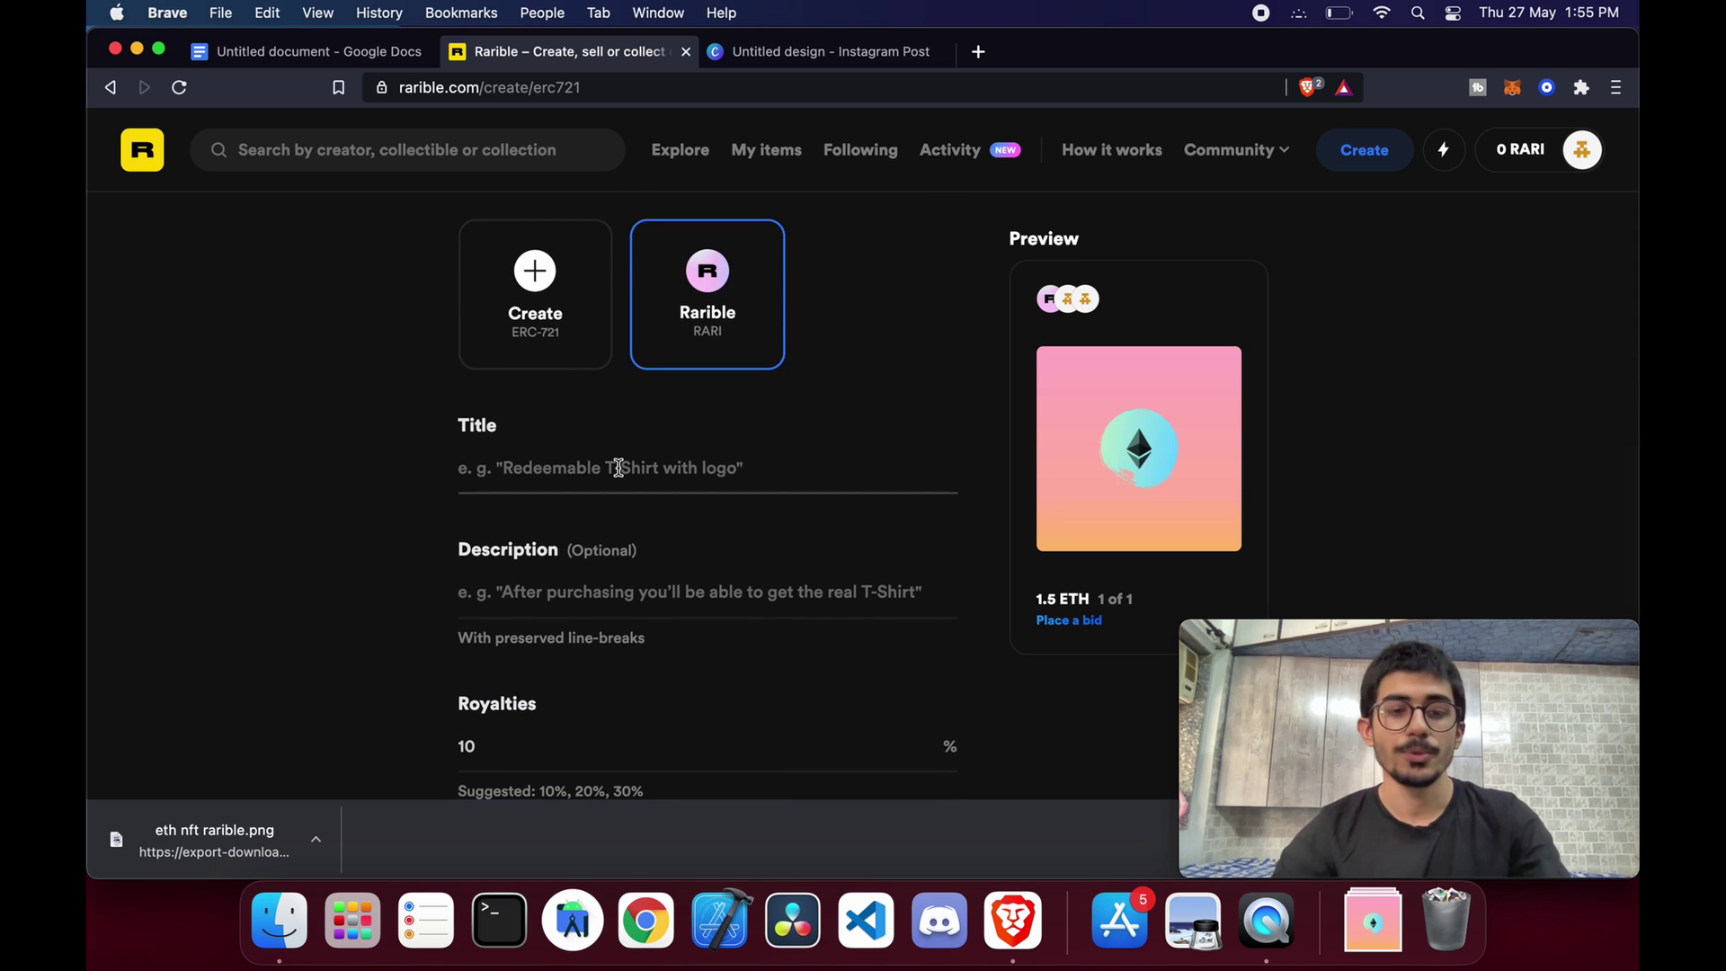
type("TH Glow")
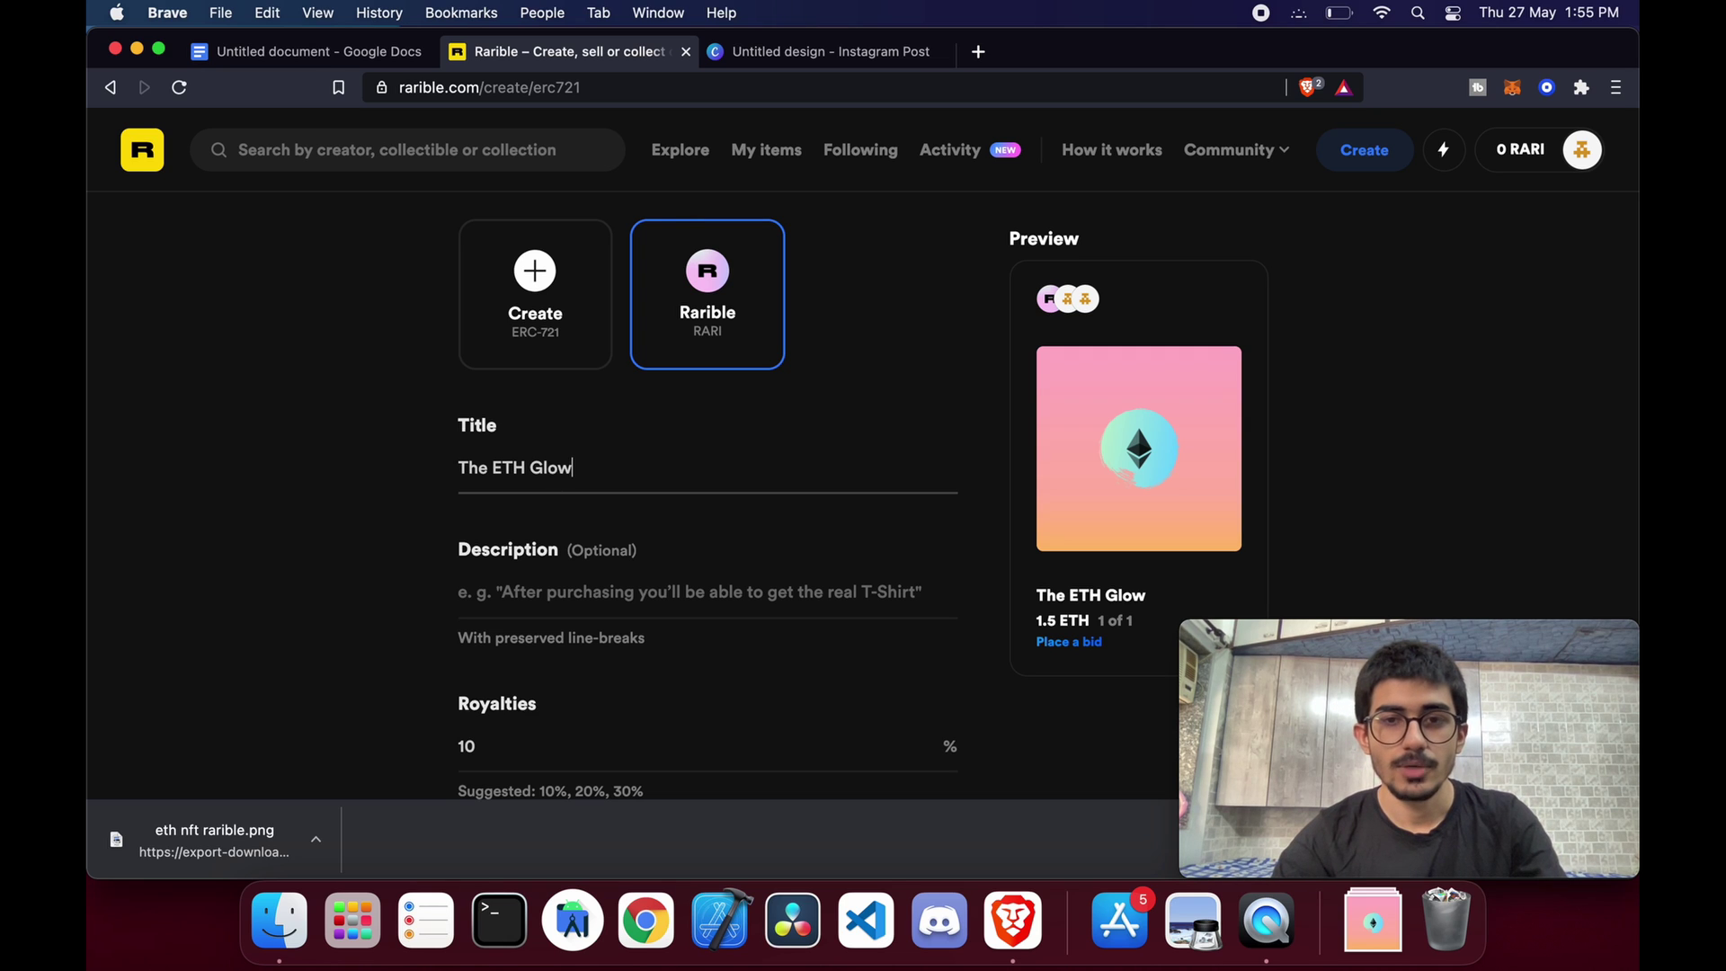
Set the collectible's royalties to 5%
scroll(673, 508, "down", 2)
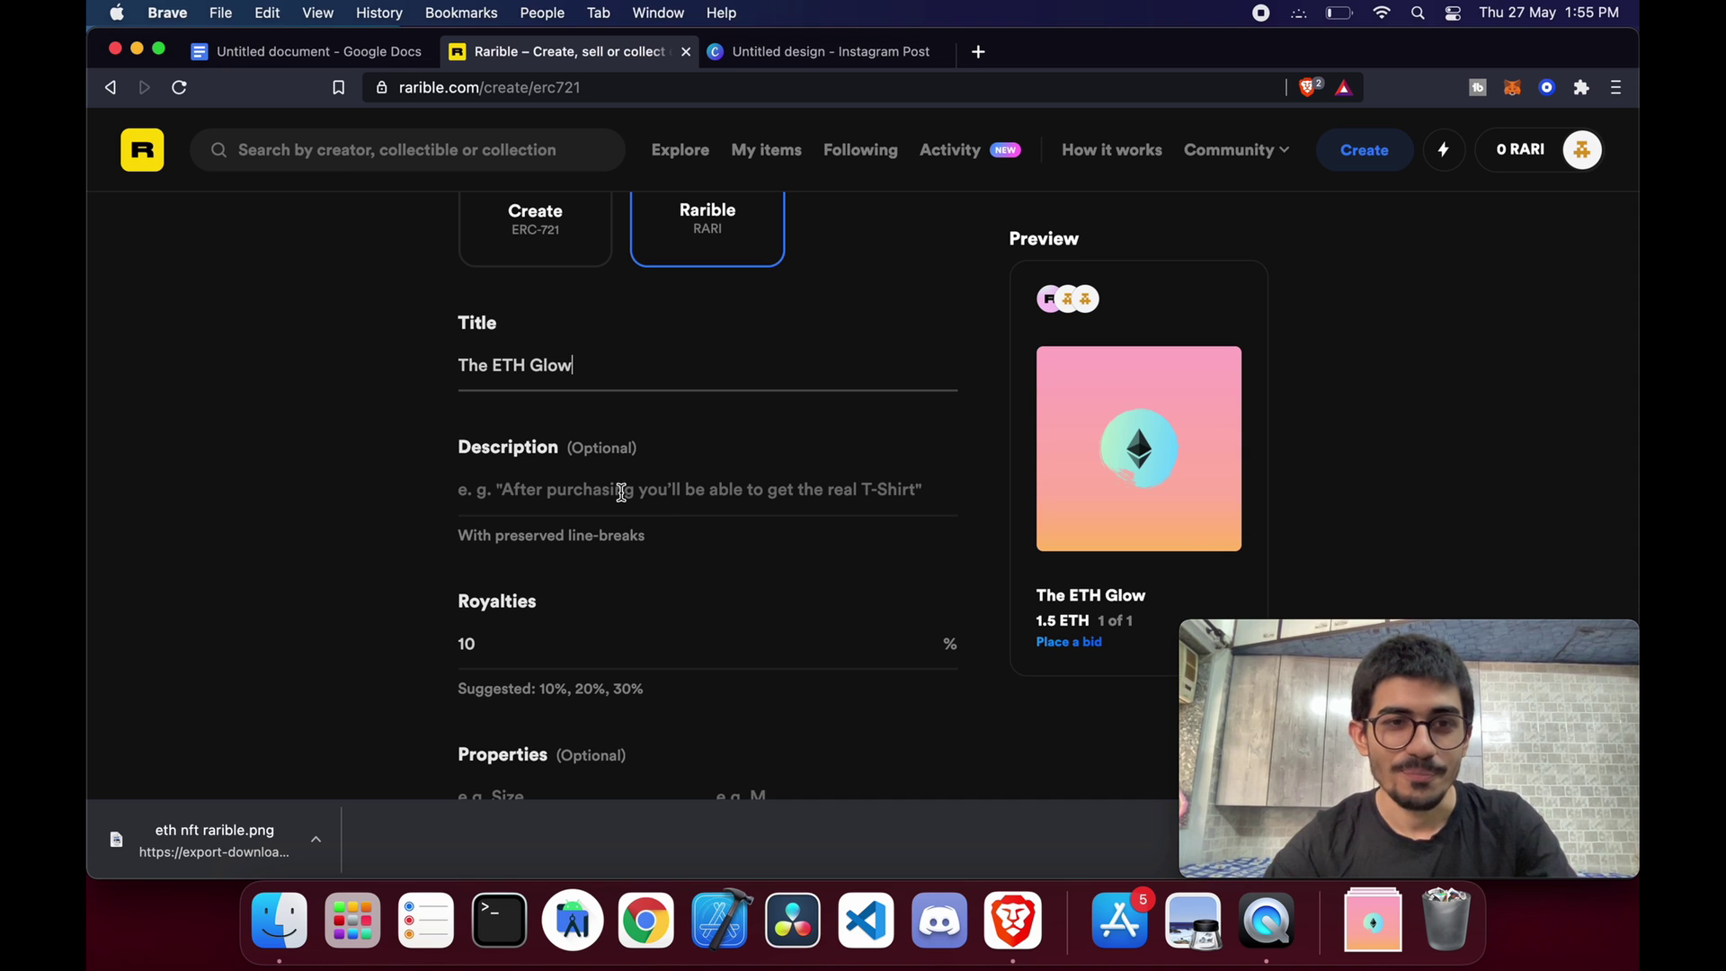
scroll(621, 493, "down", 3)
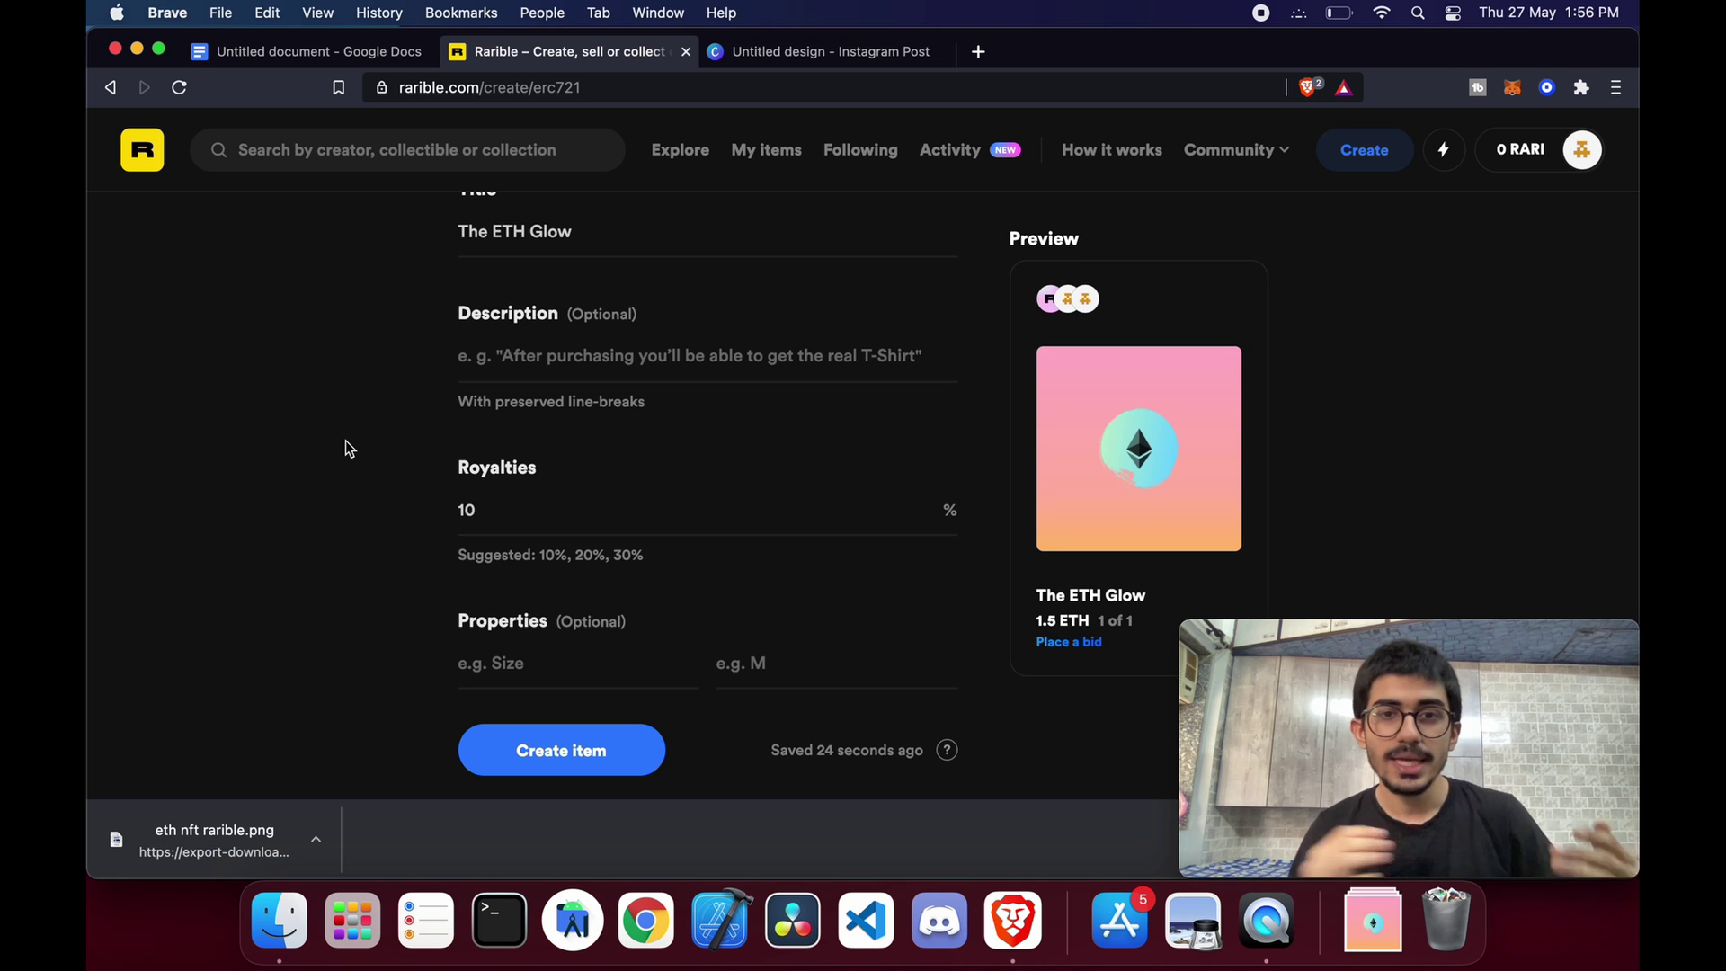
left_click(523, 515)
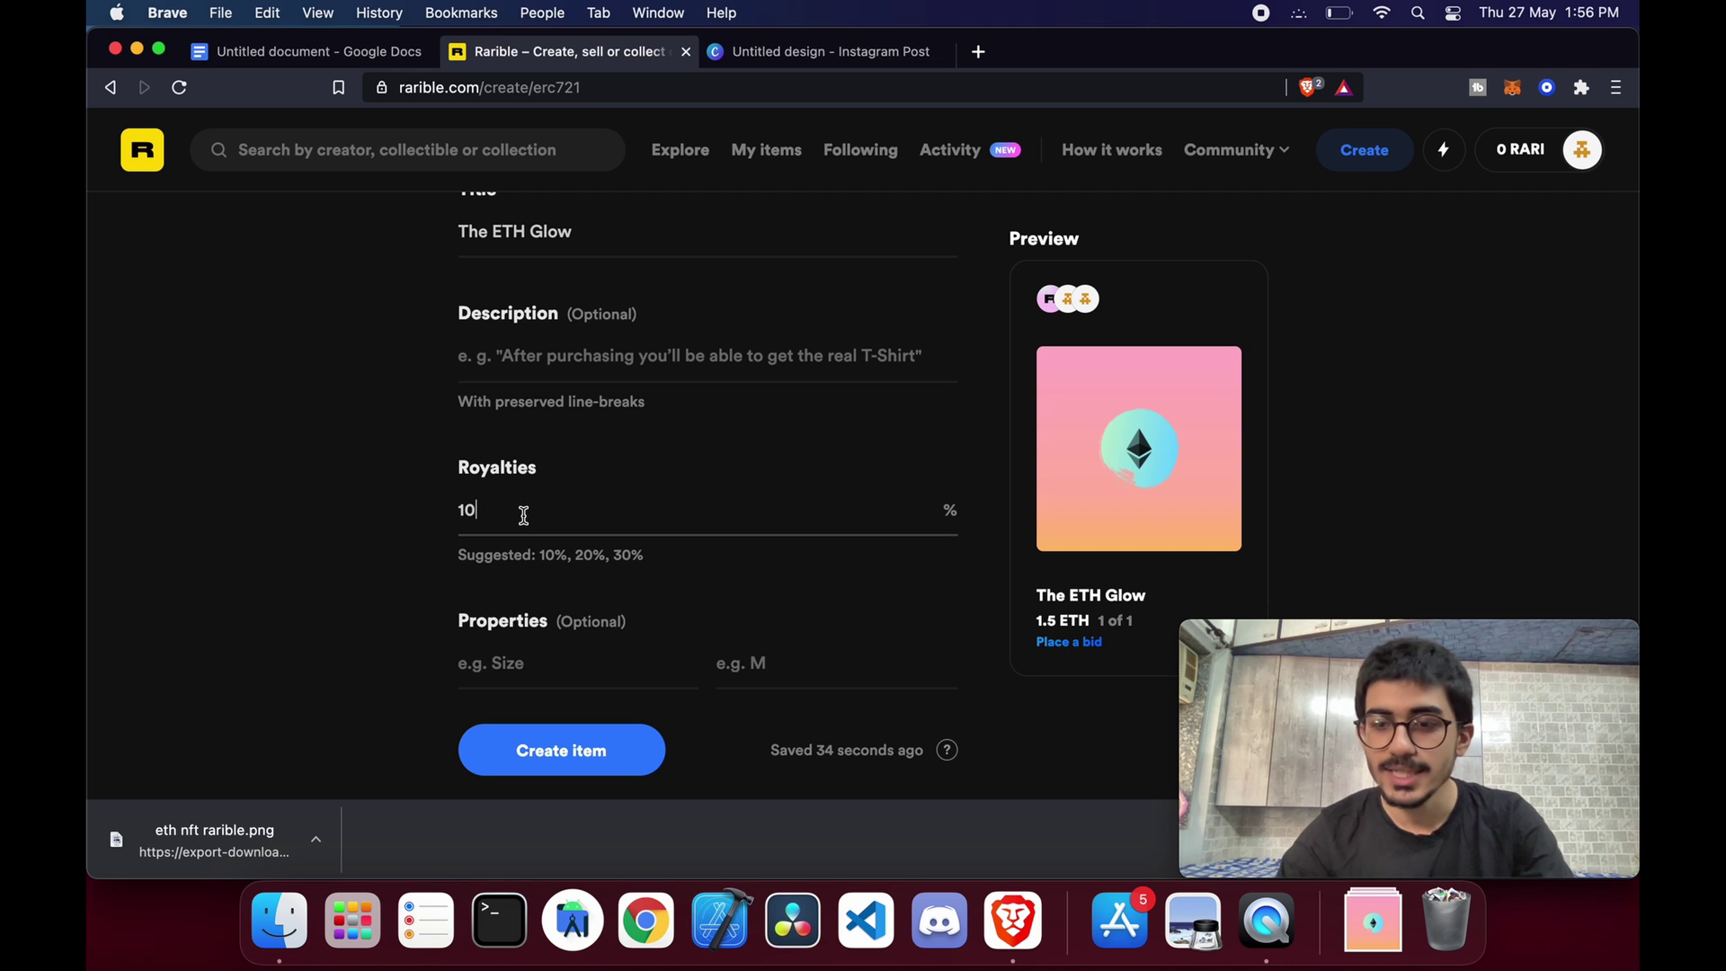
key("BackSpace")
key("BackSpace")
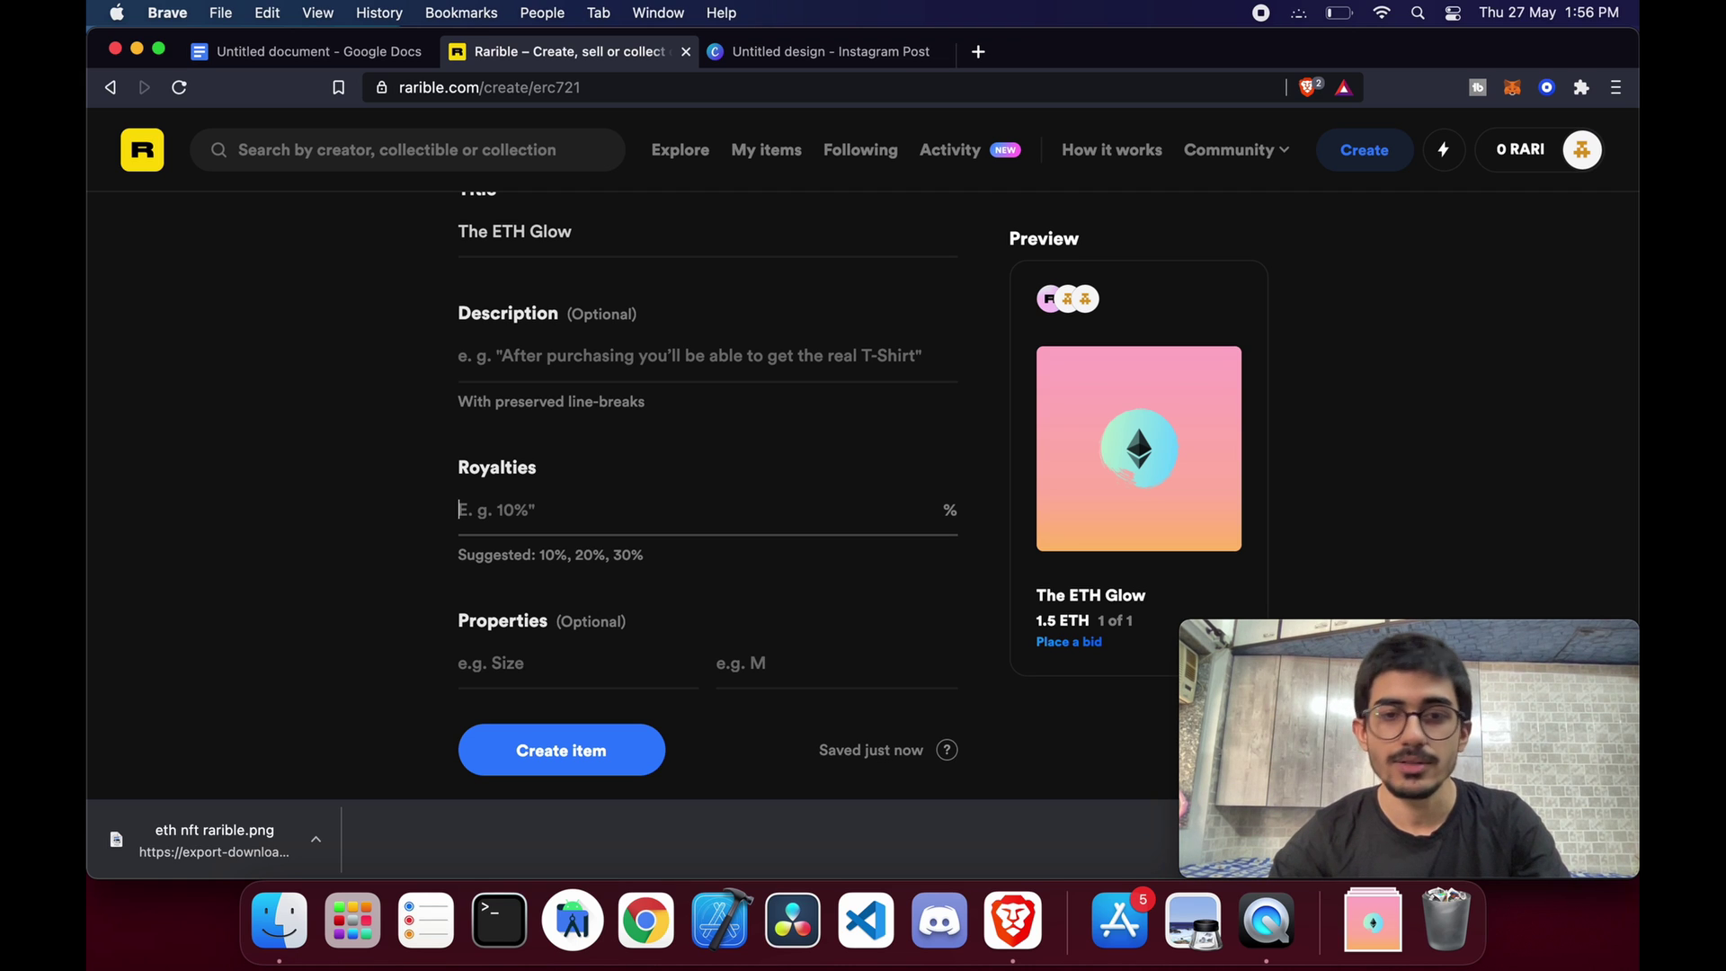
type("5")
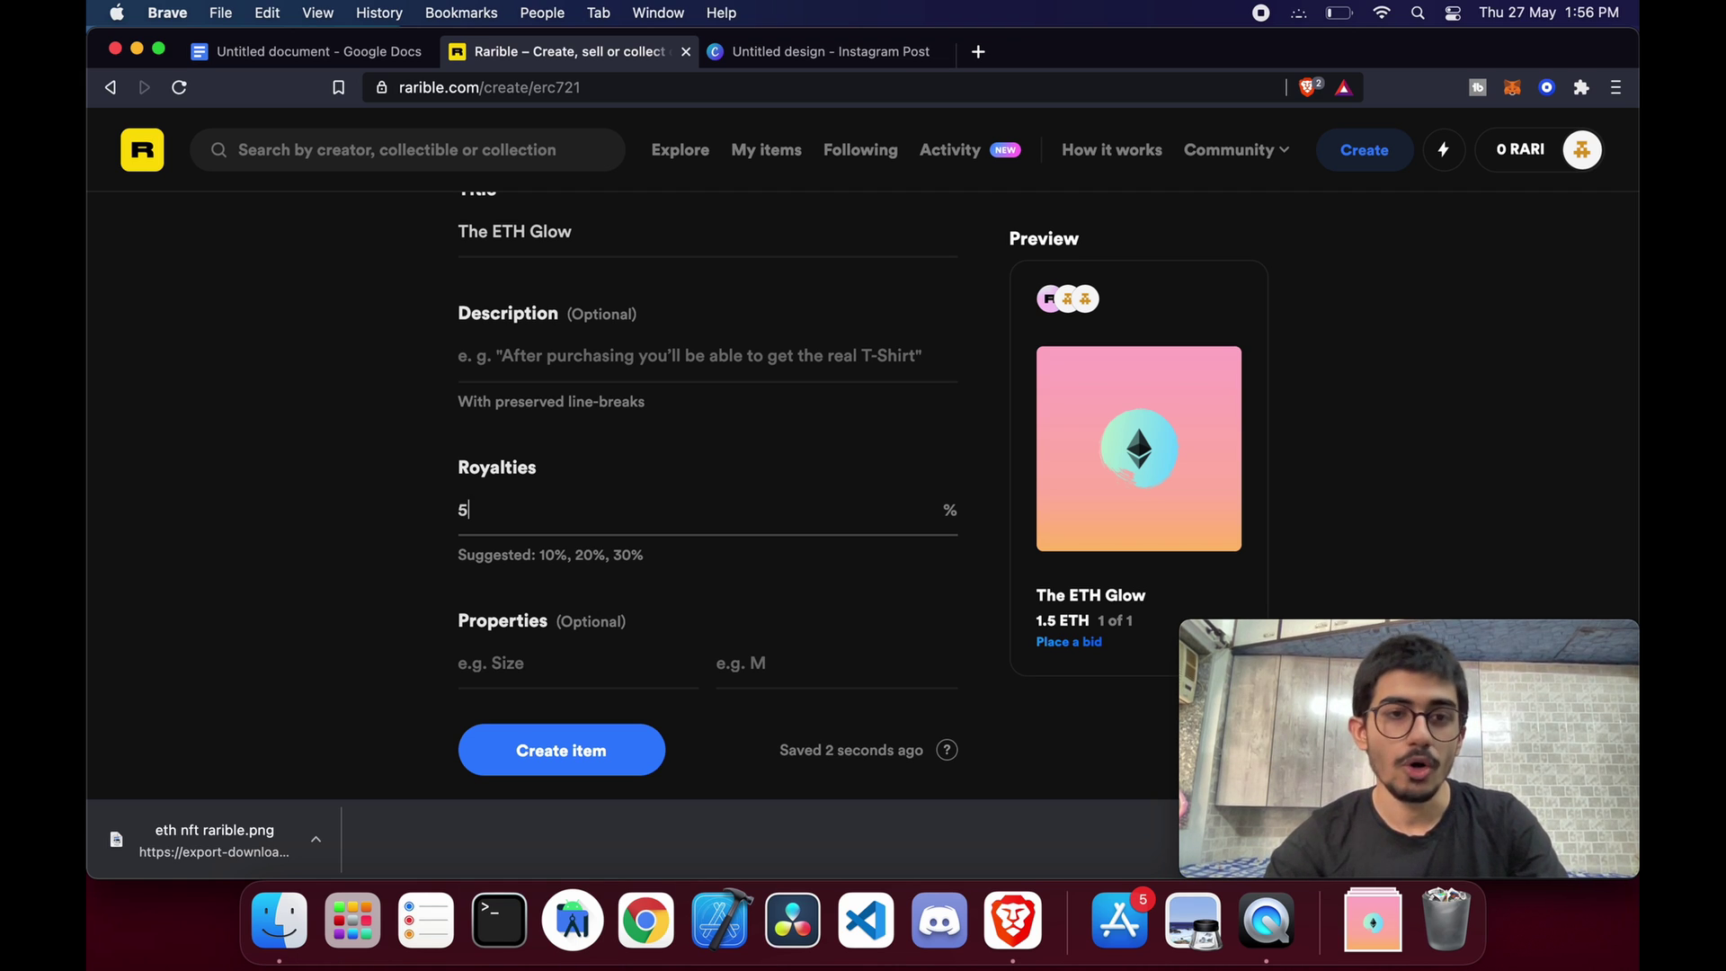
left_click(281, 449)
Add a property named "Logo" with the value "ETH" to the collectible
scroll(424, 547, "down", 5)
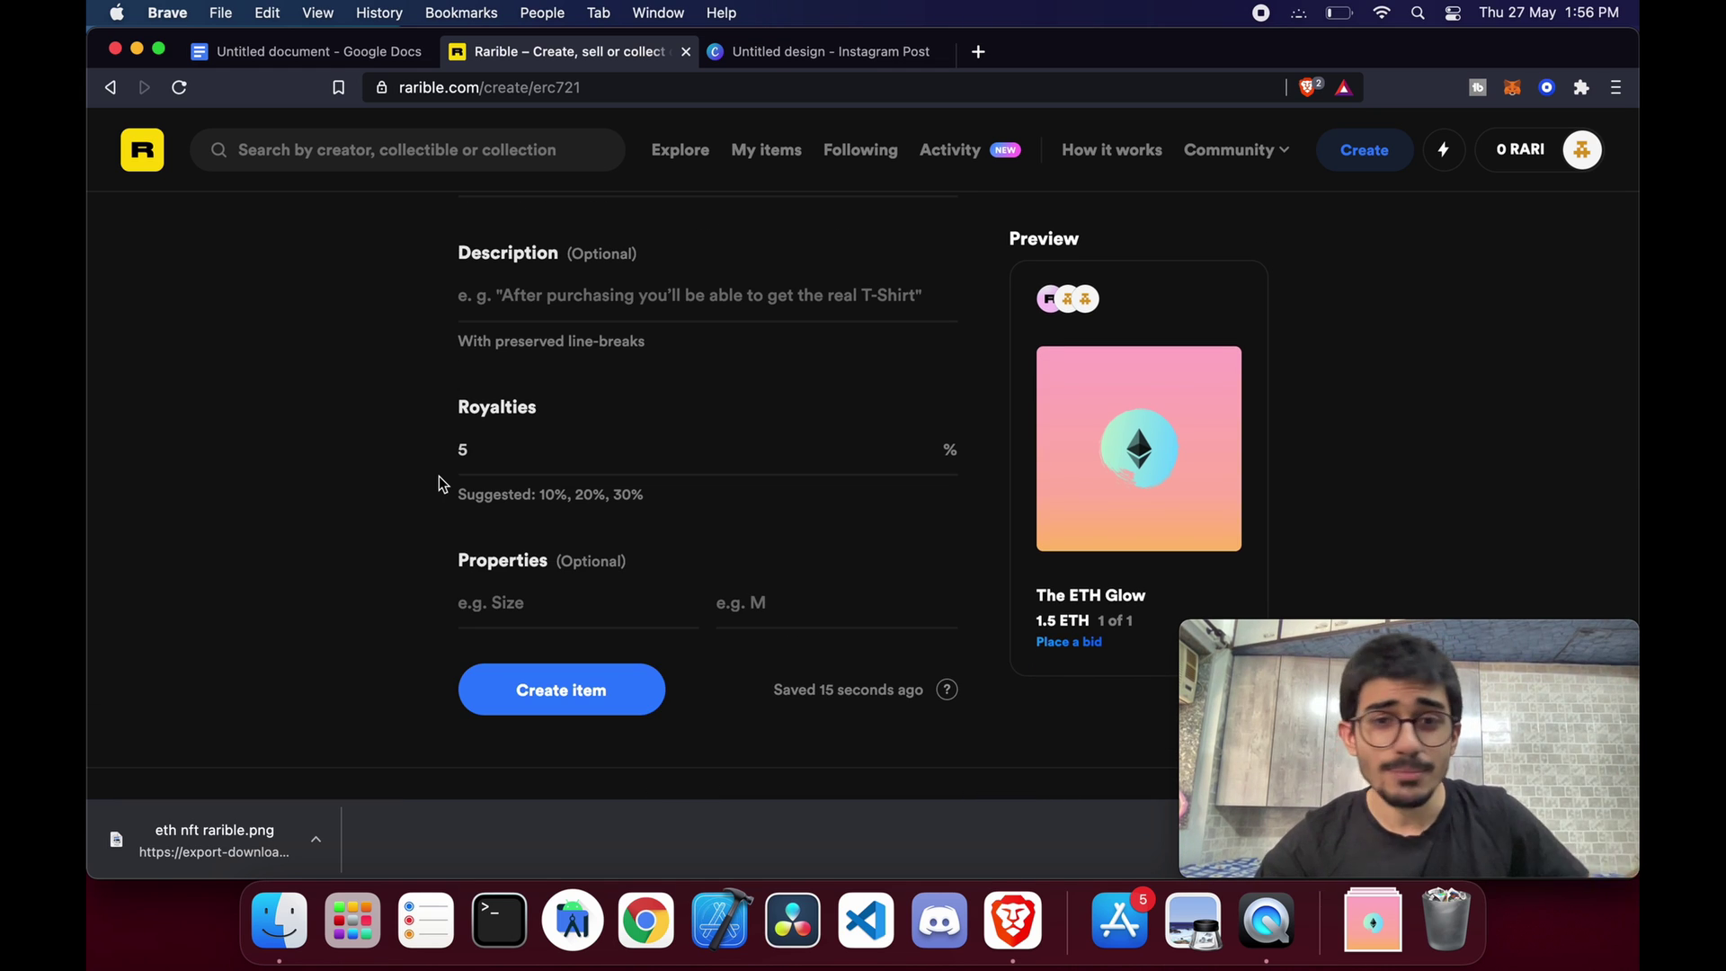
scroll(537, 594, "down", 2)
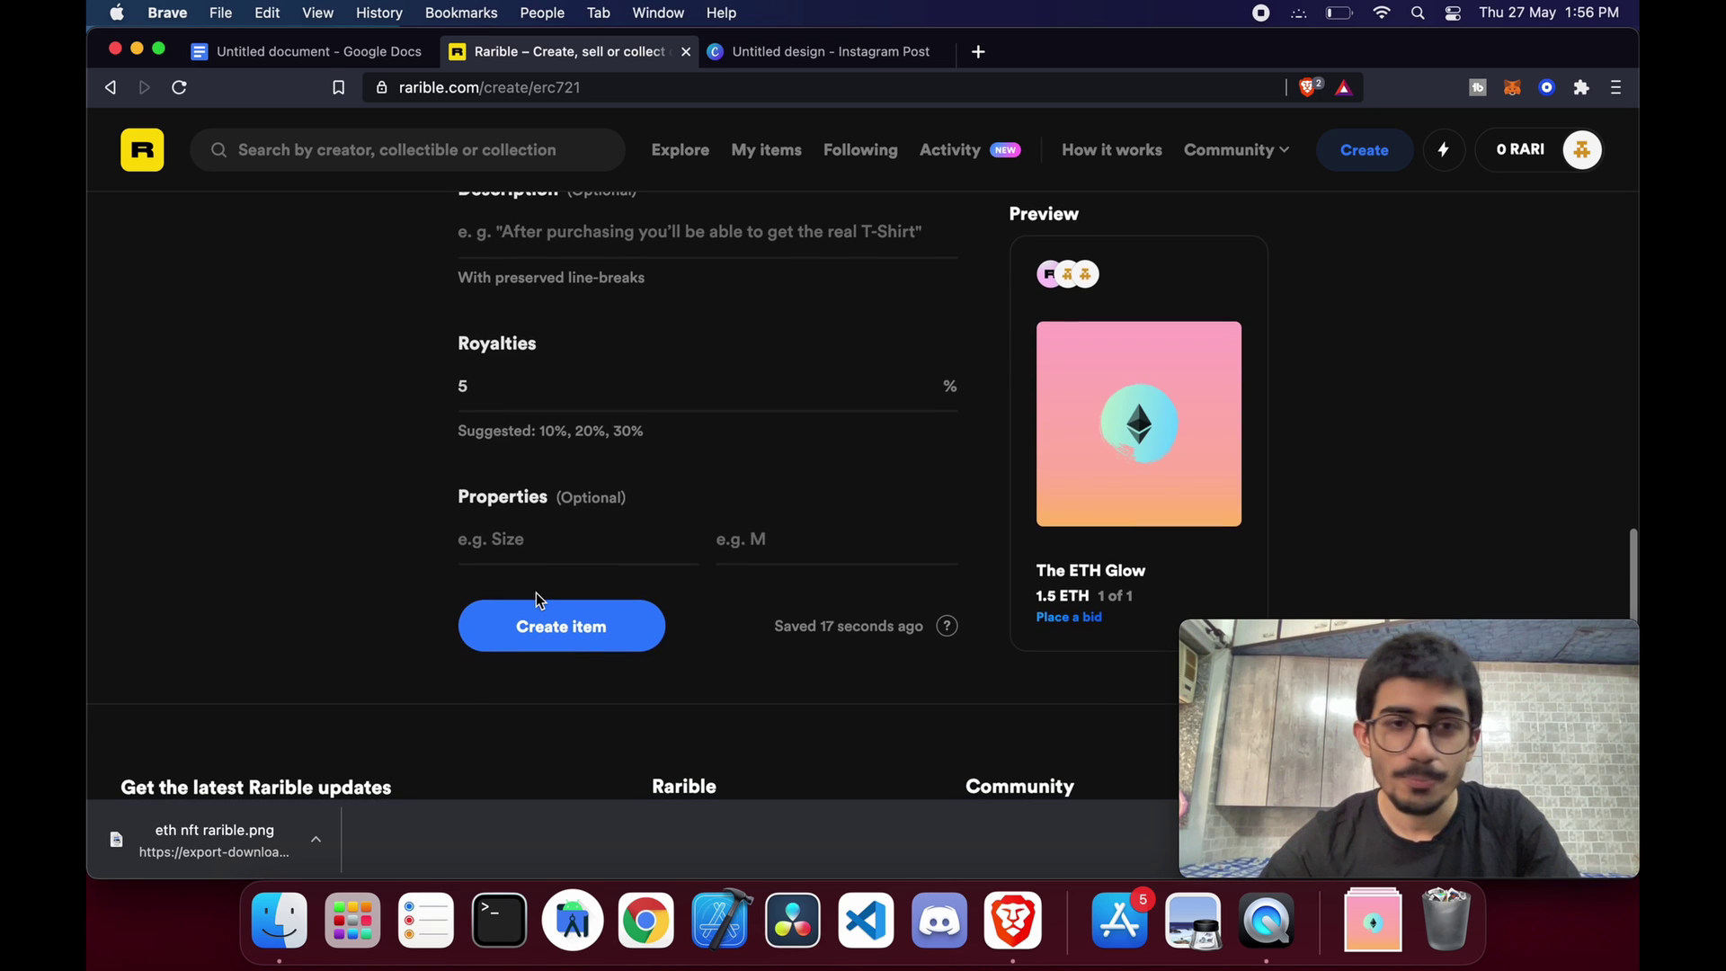
triple_click(547, 537)
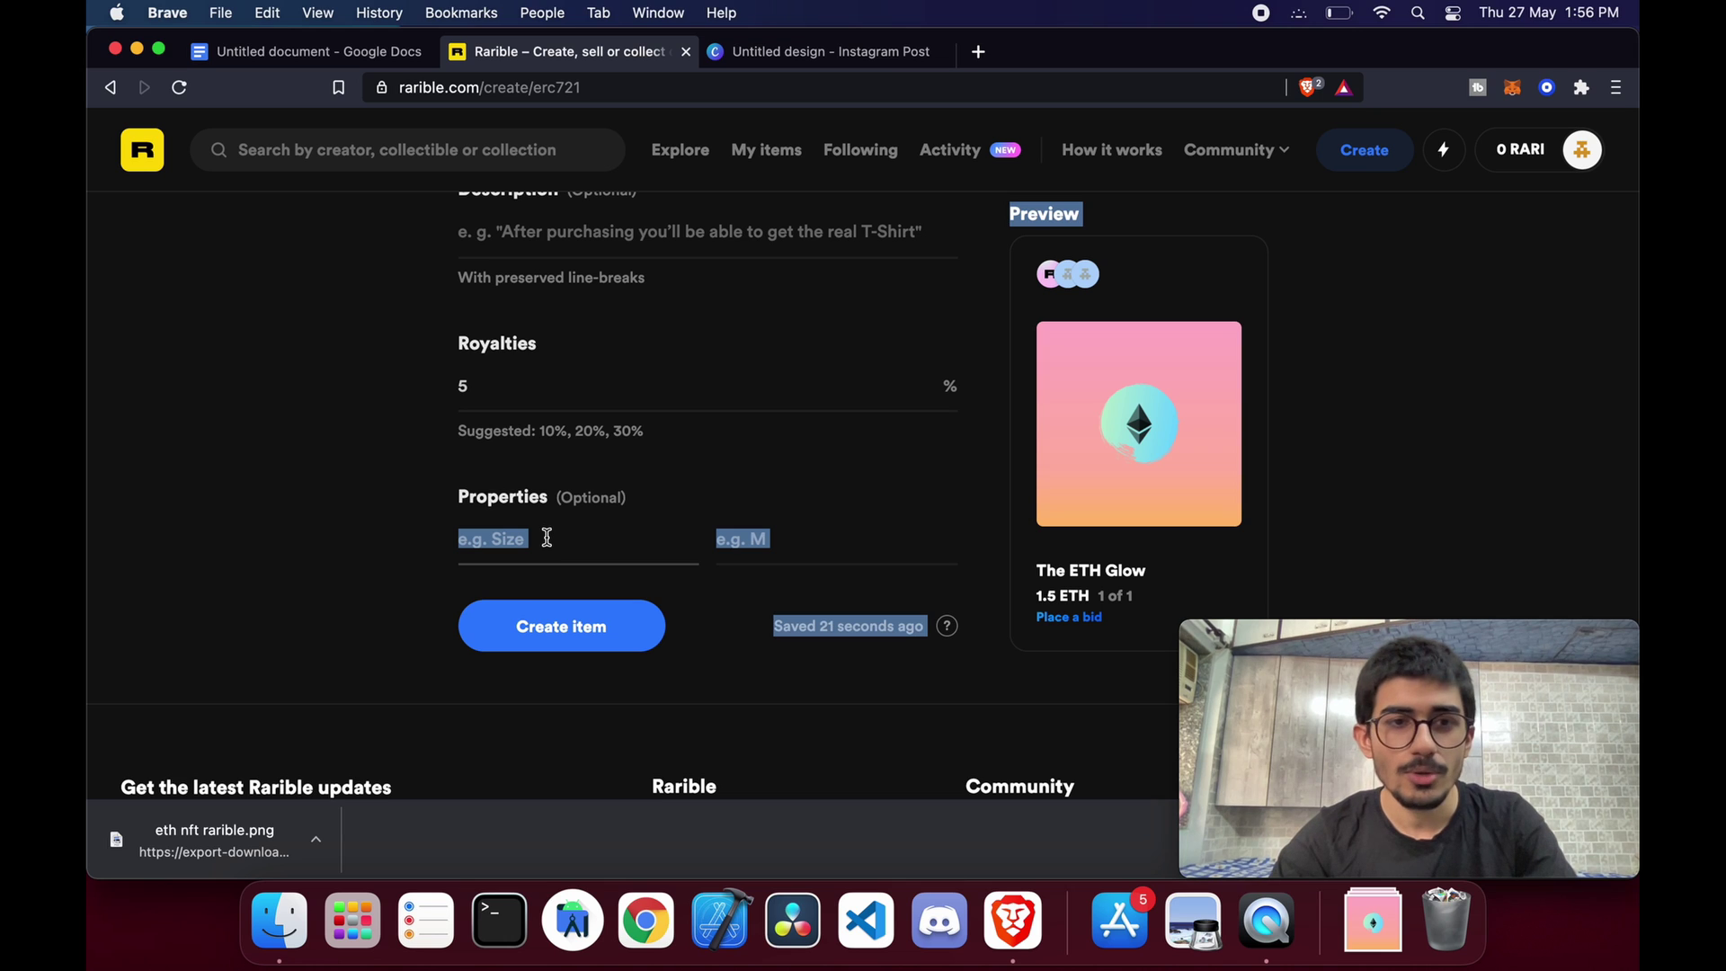
left_click(546, 538)
type("Logo")
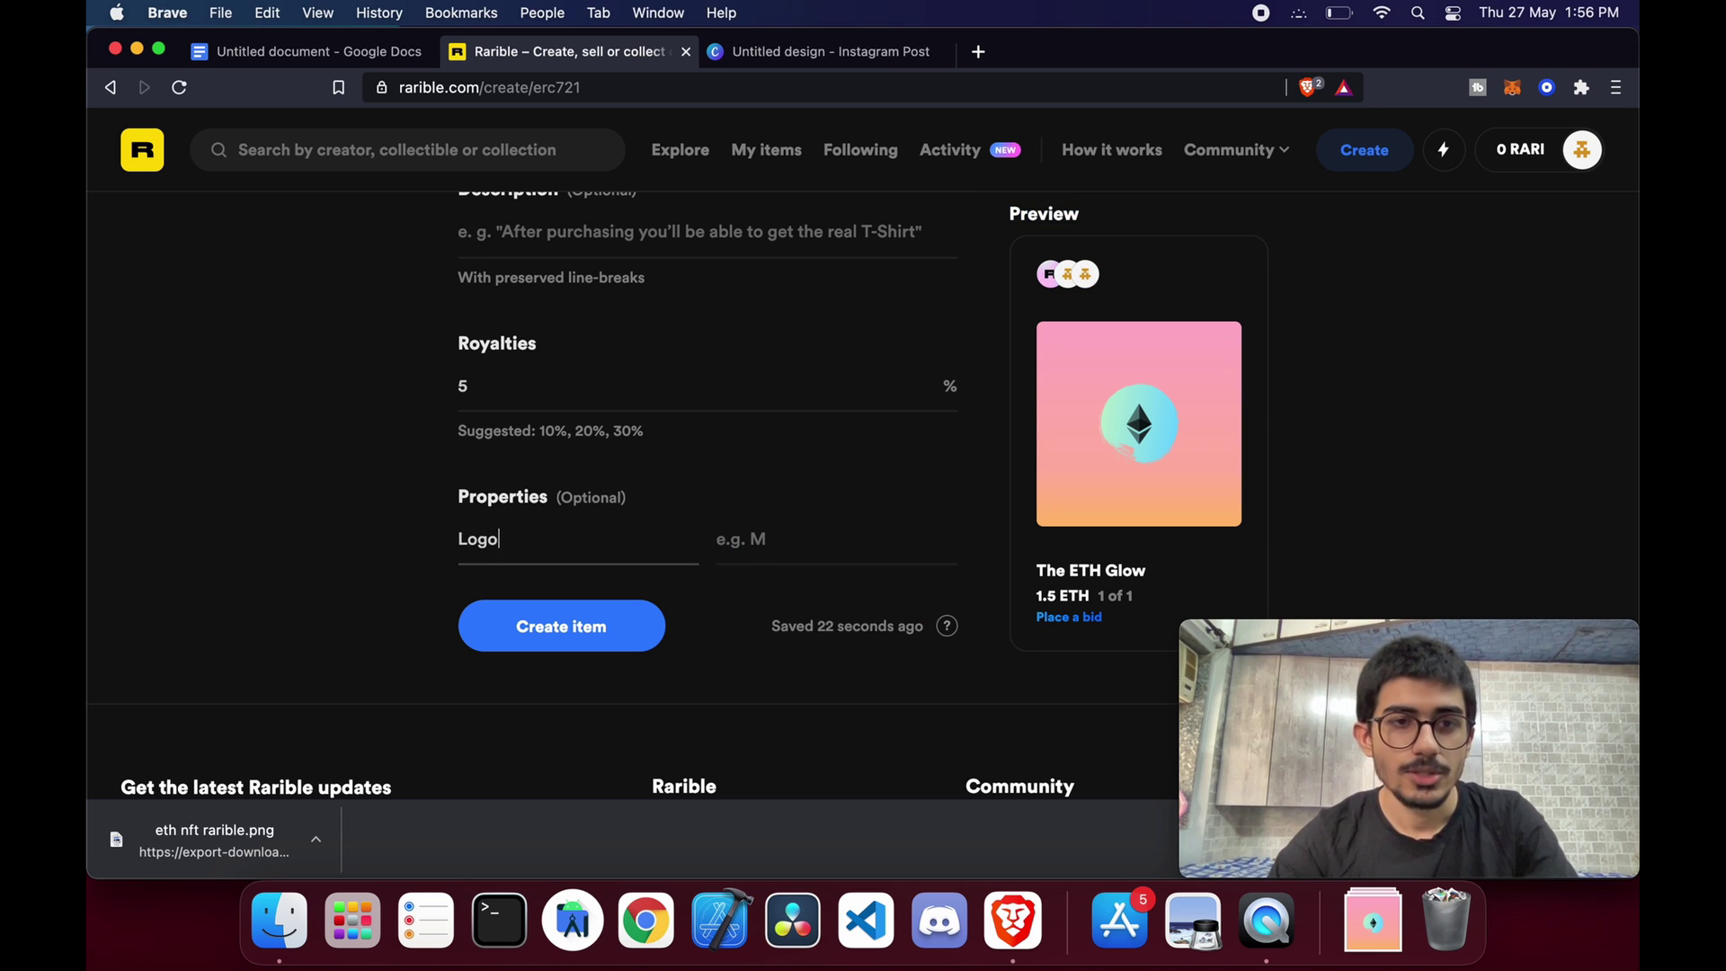
key("Tab")
type("ET")
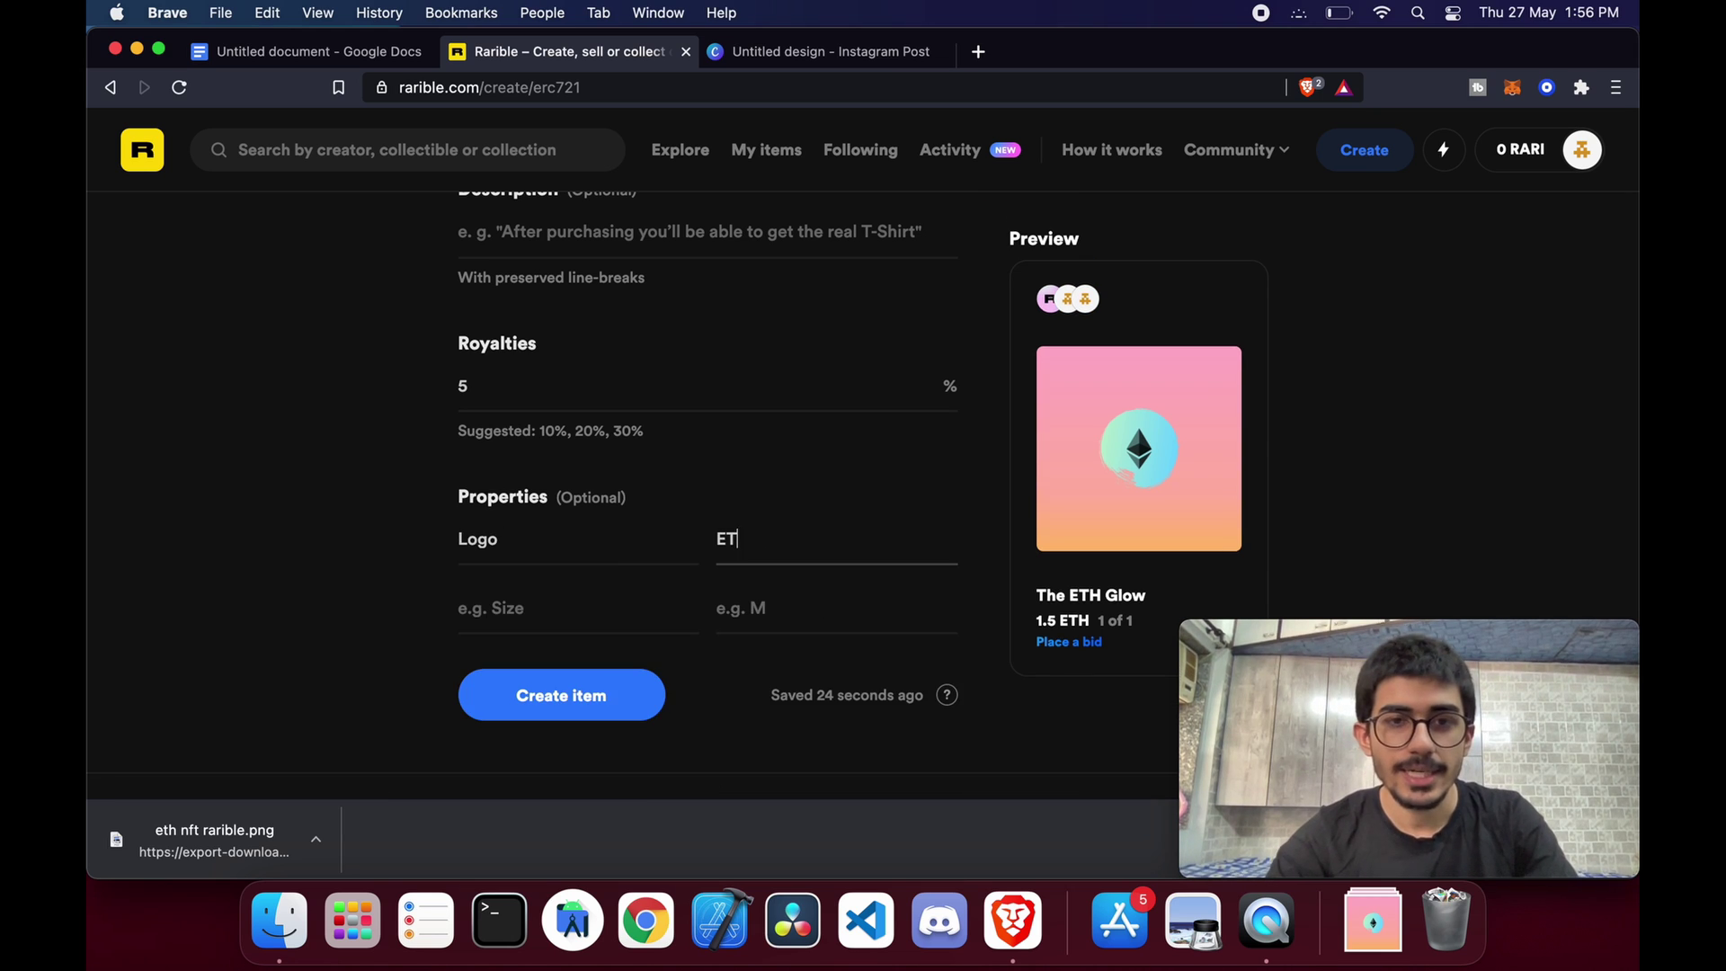
scroll(449, 607, "down", 2)
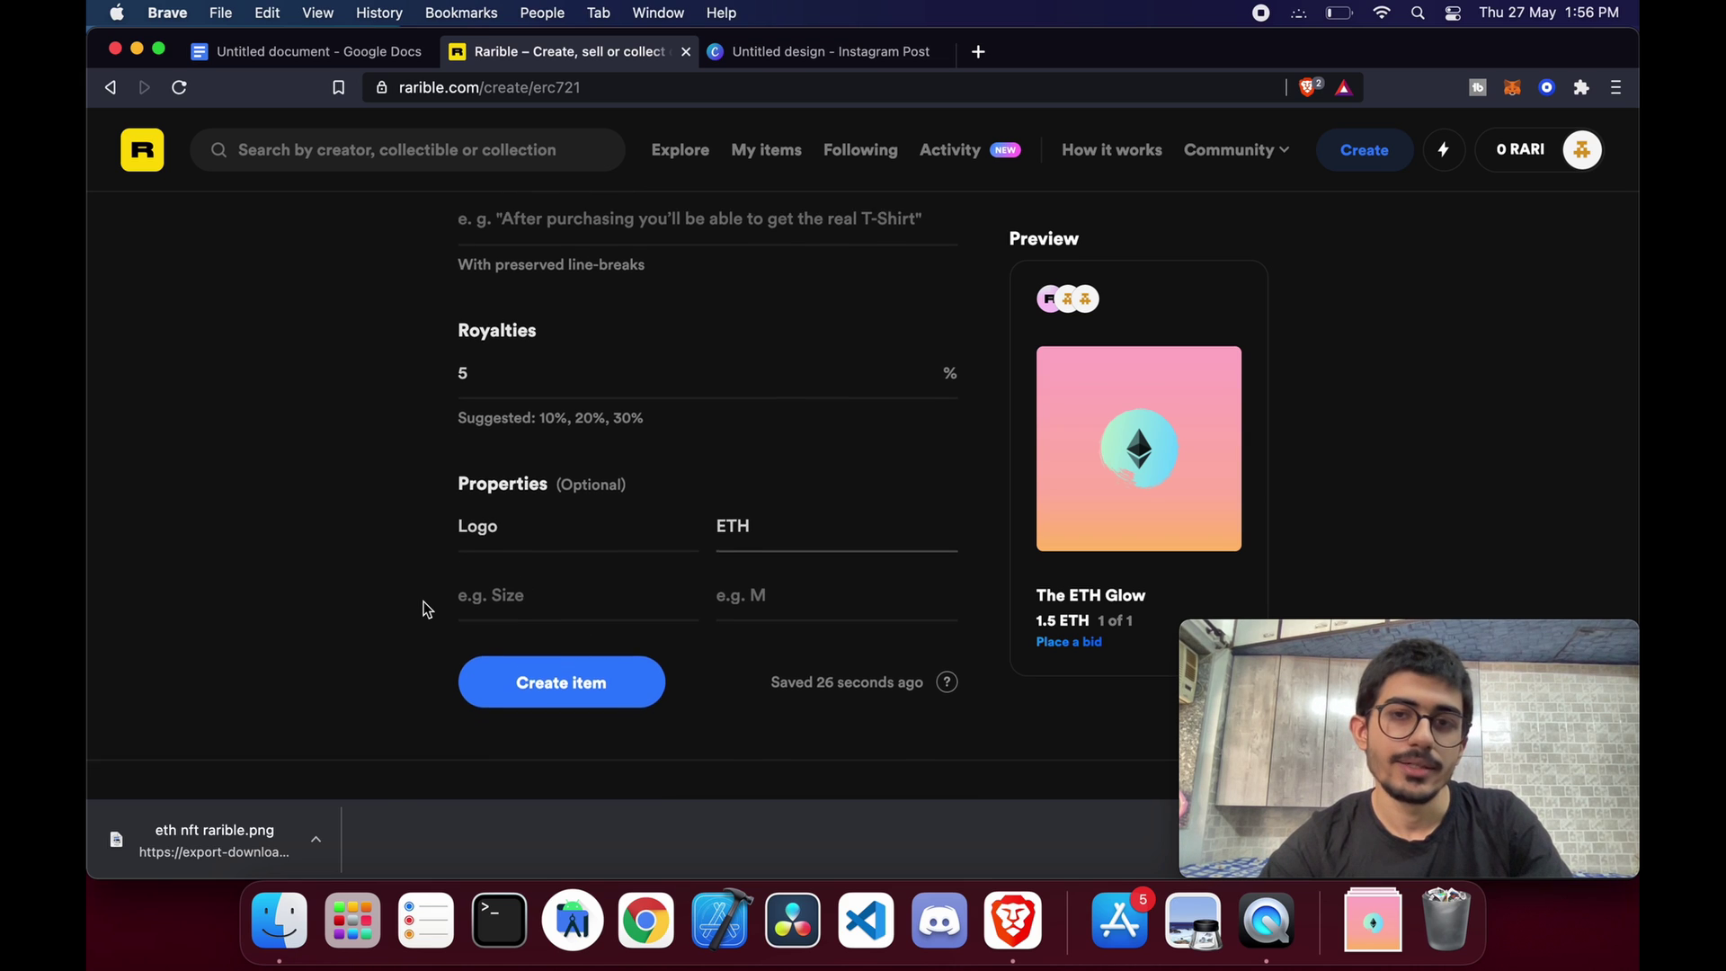
type("H")
Add a second property named "TYPE" with the value "GLOW" to the collectible
left_click(539, 531)
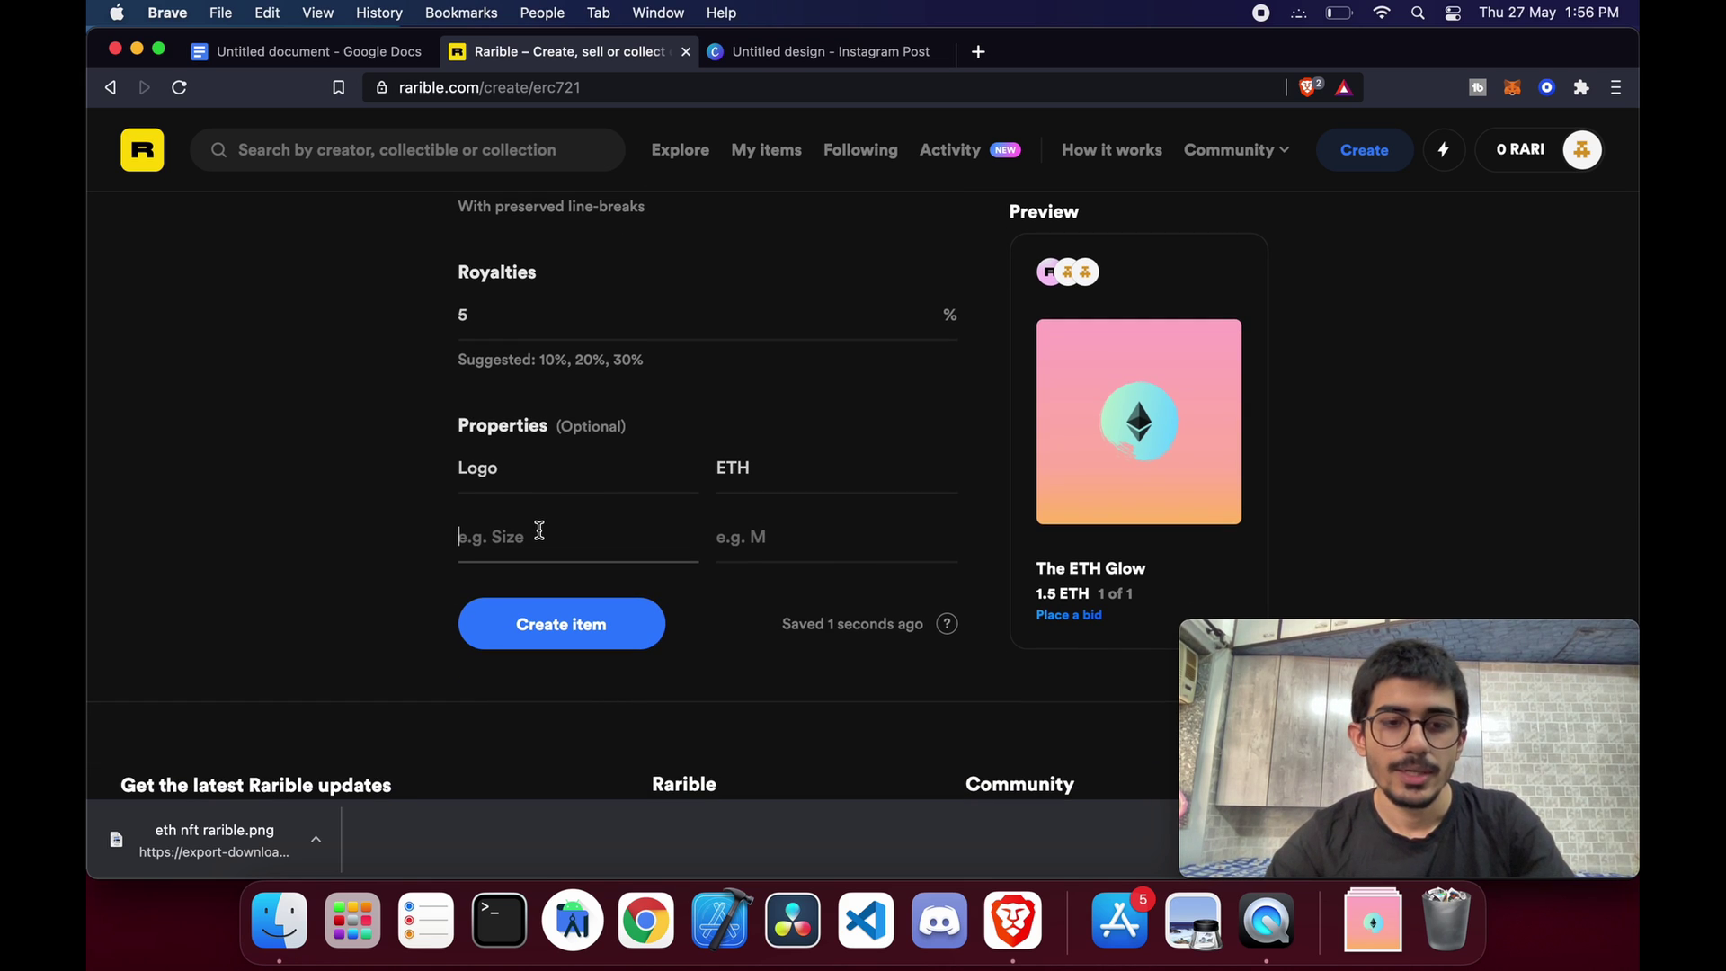
type("TYPE")
key("Tab")
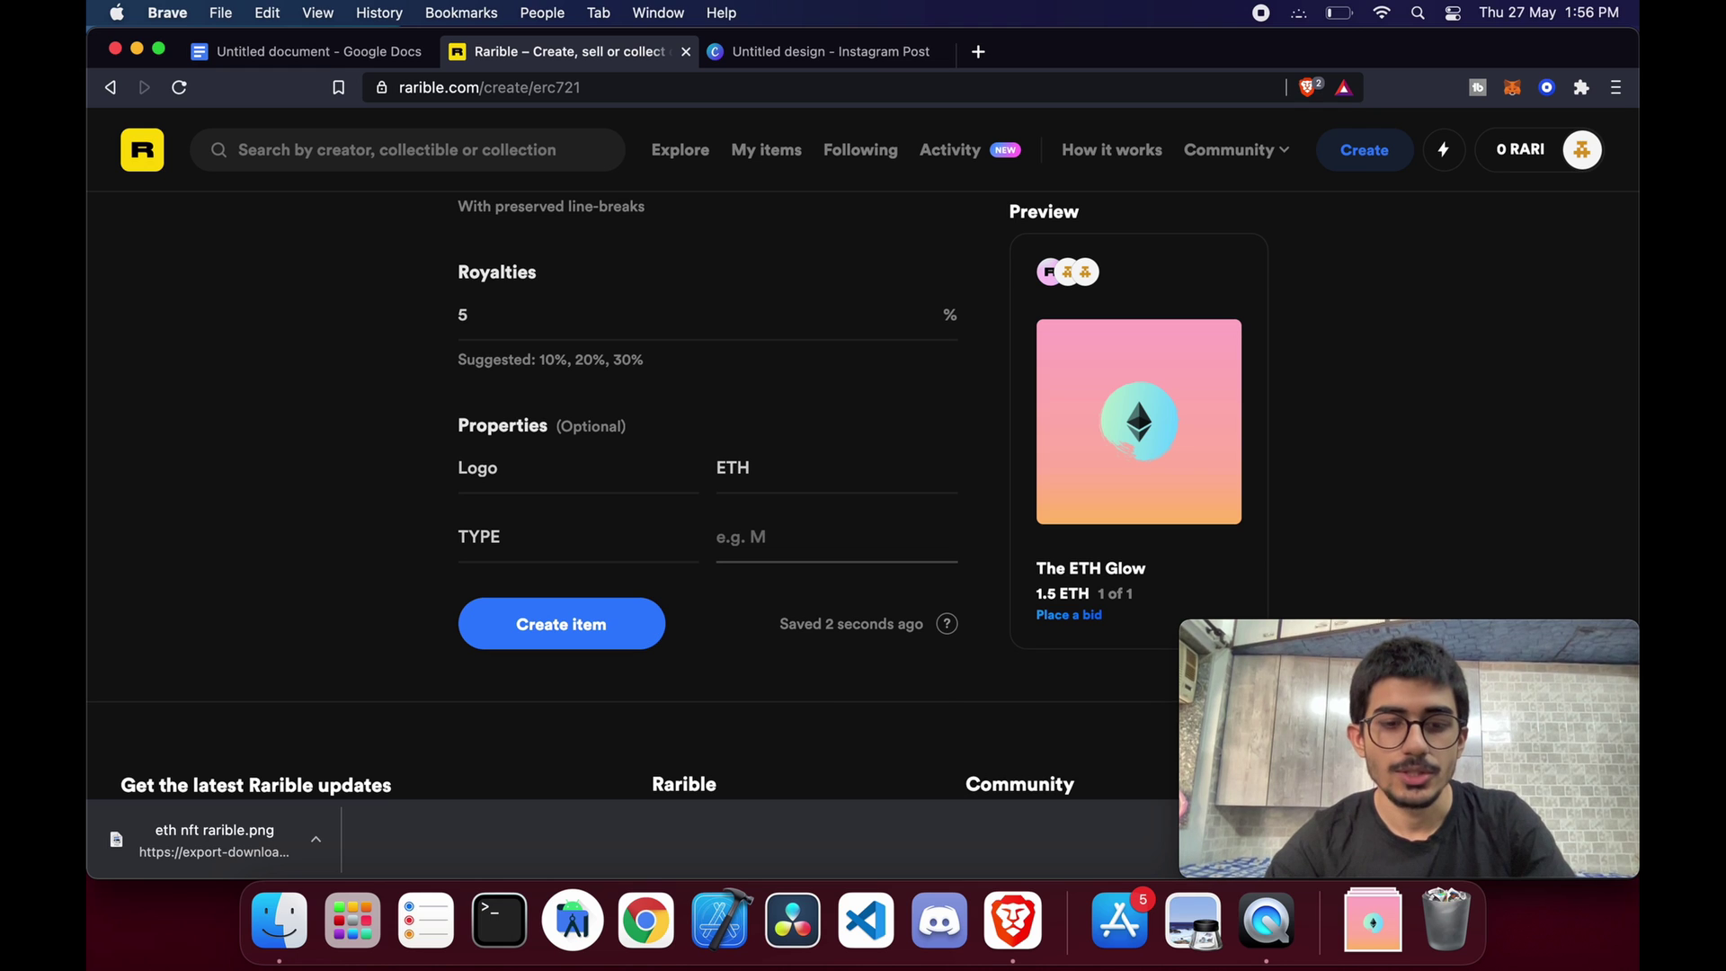
type("GLOW")
left_click(261, 560)
Try to create the item, rejecting the MetaMask approval transaction and closing the creation steps dialog
scroll(261, 560, "down", 2)
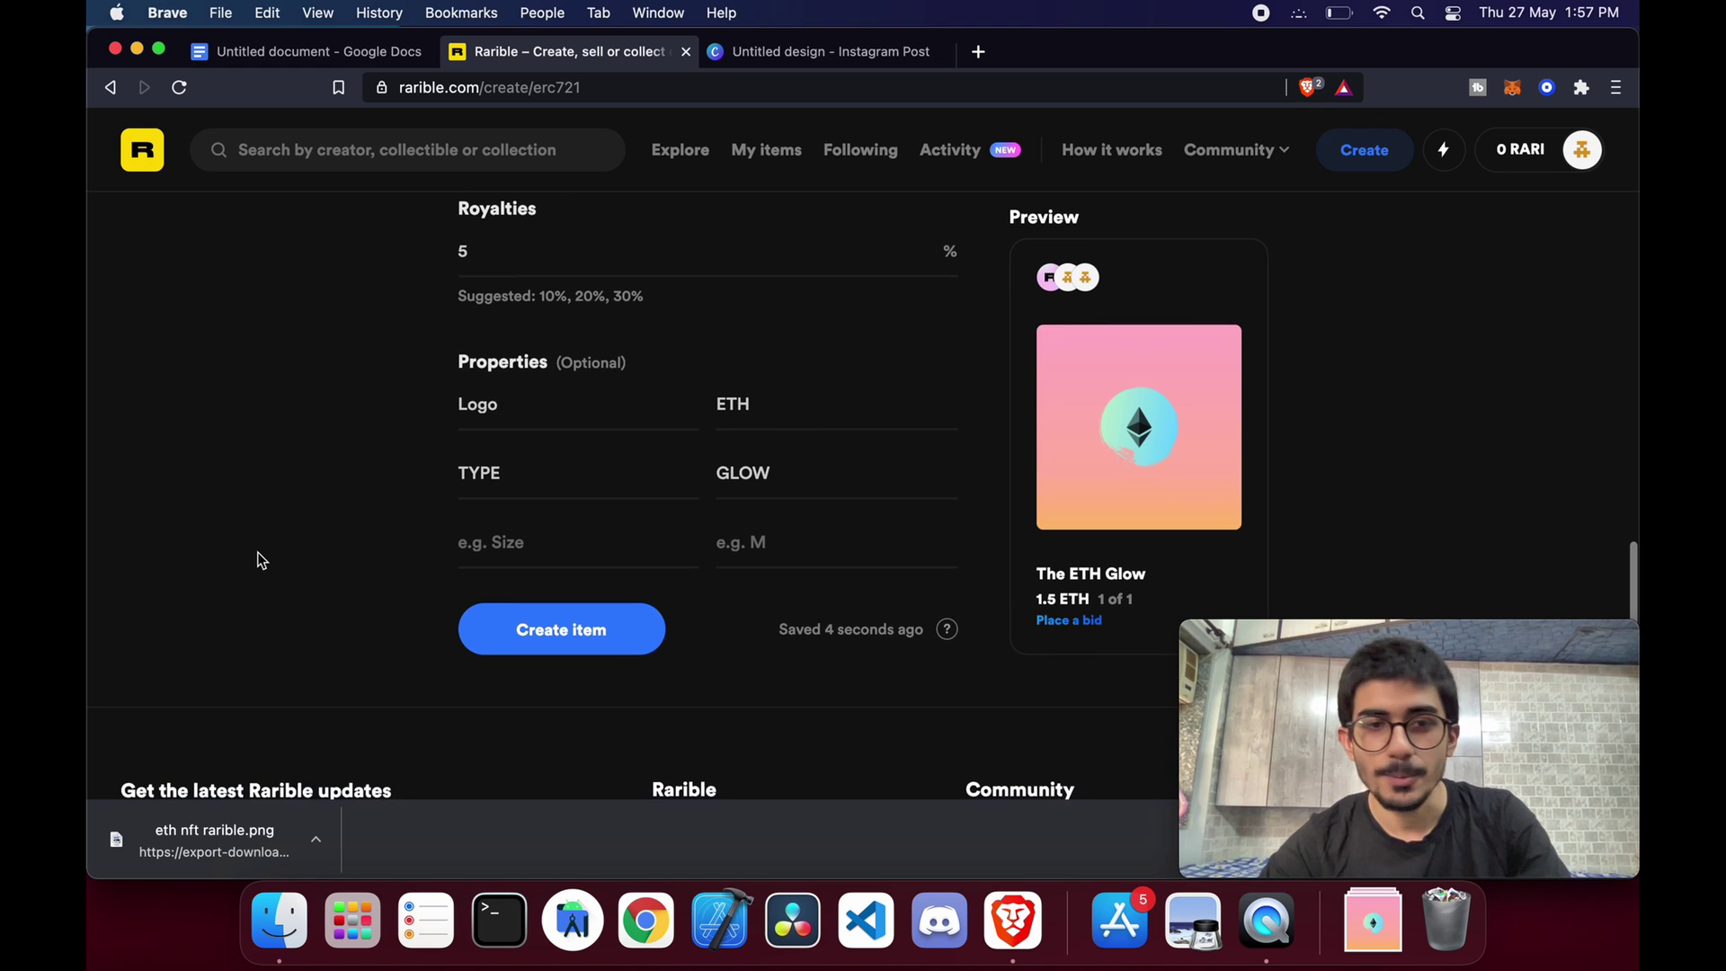
left_click(523, 646)
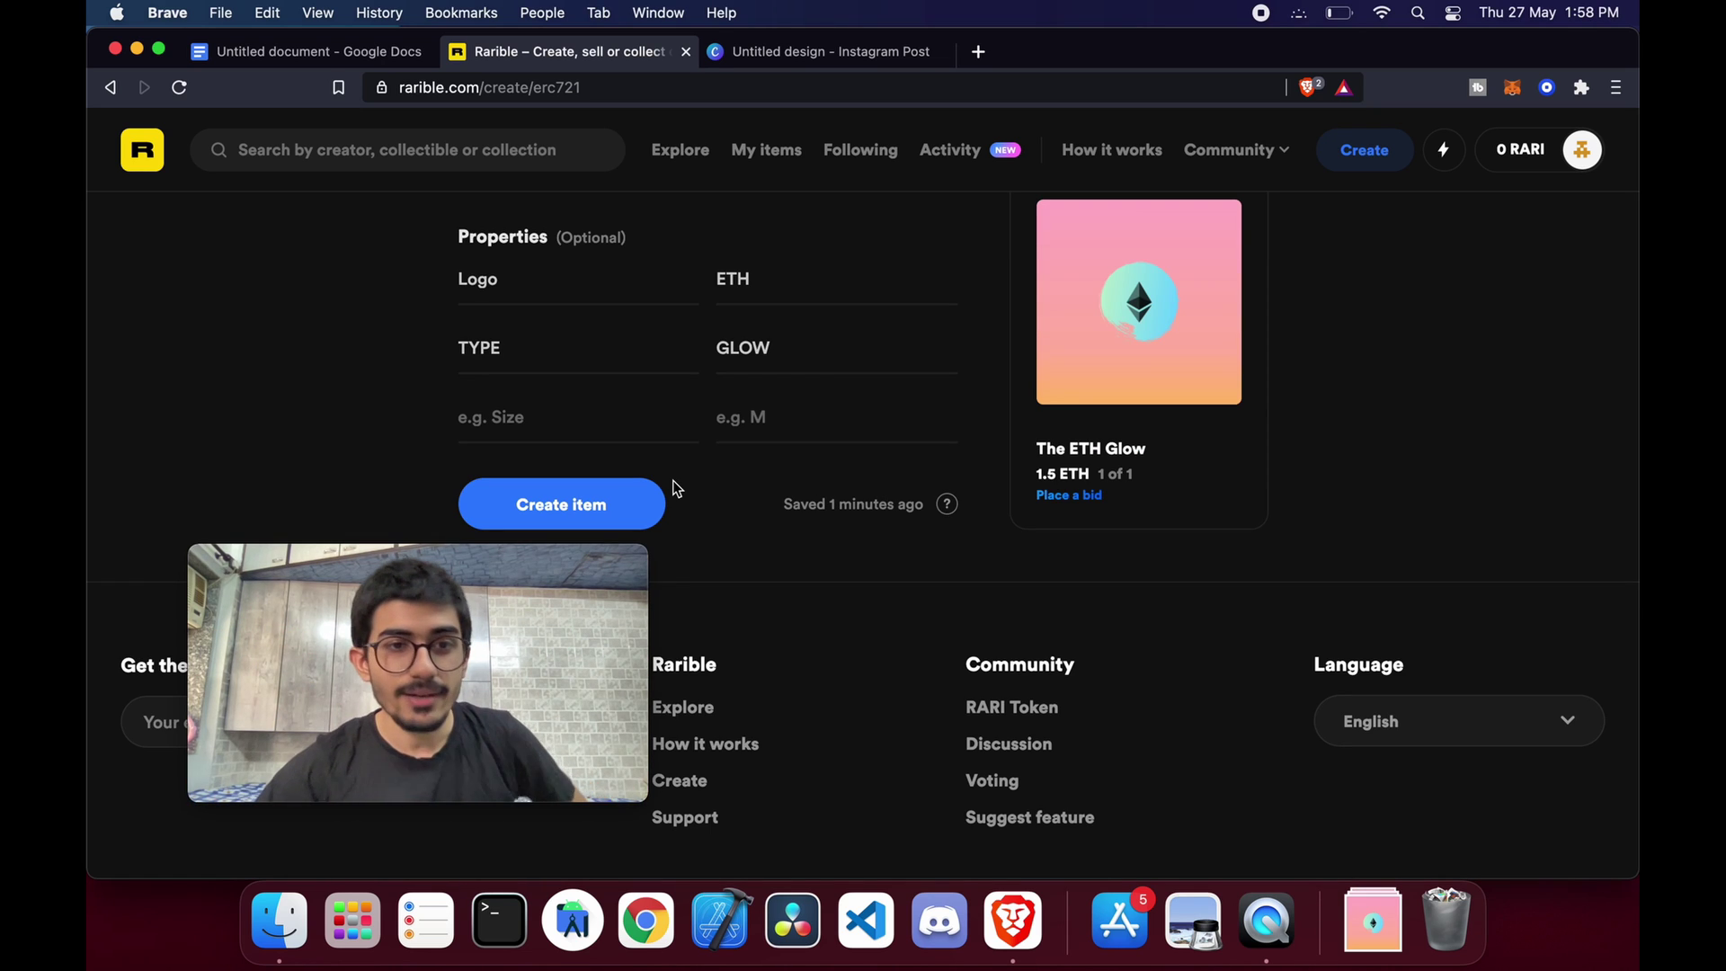
left_click(578, 501)
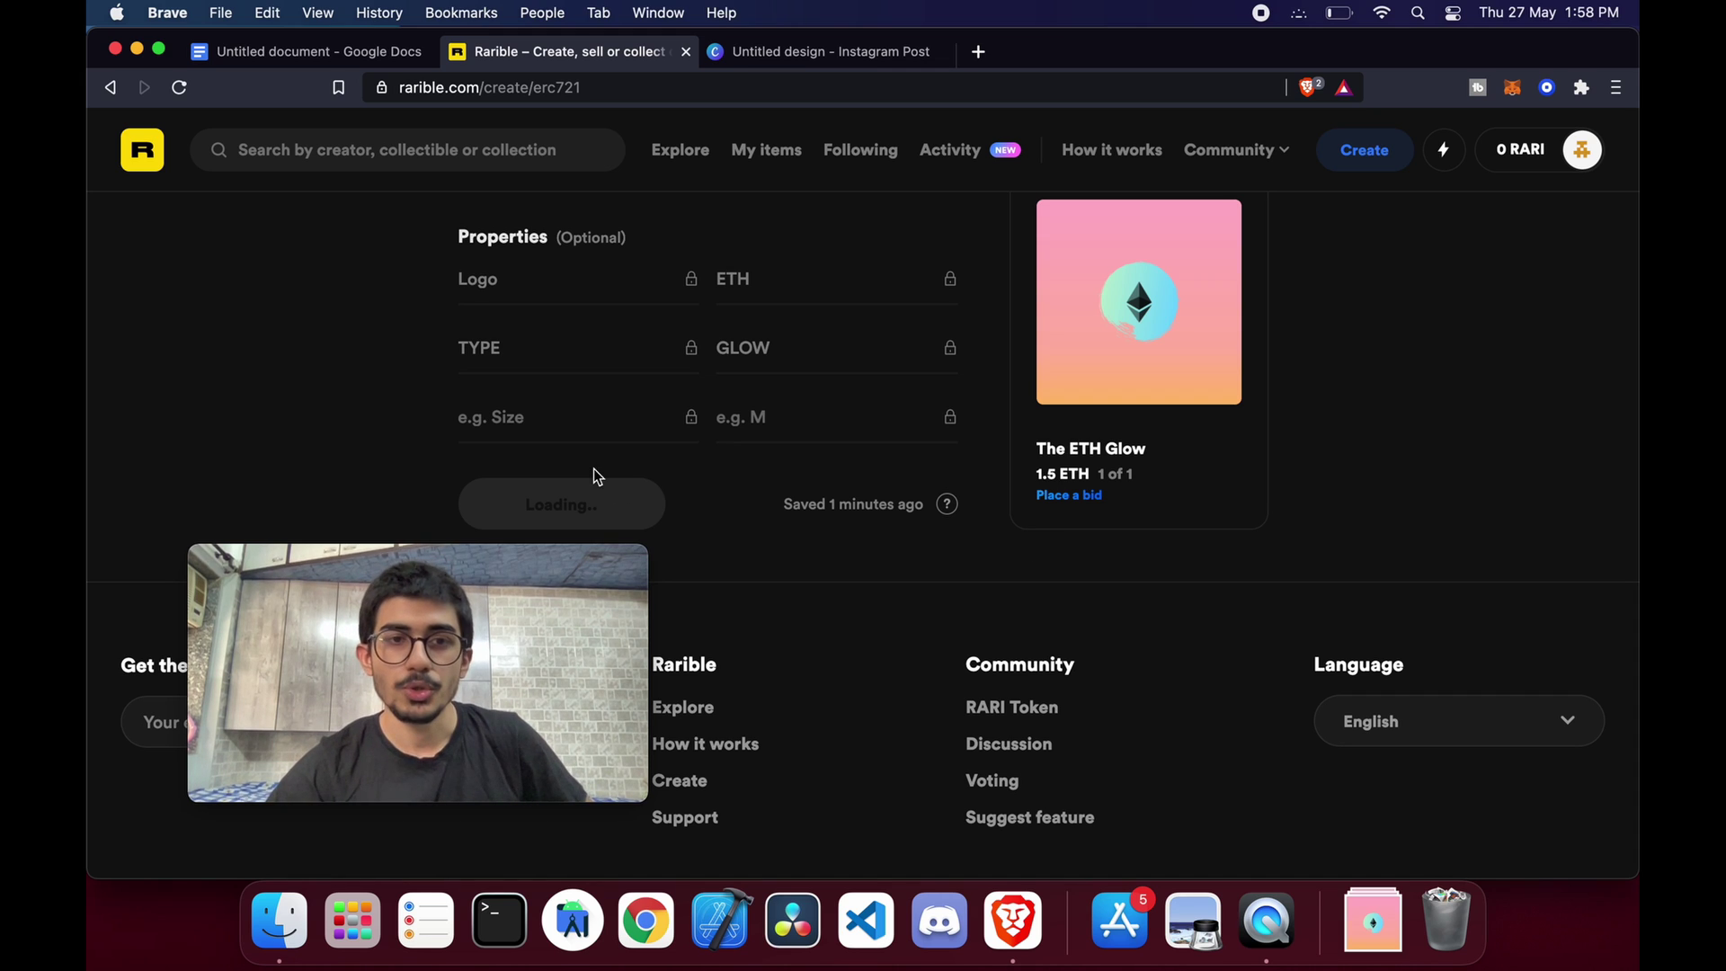
mouse_move(502, 565)
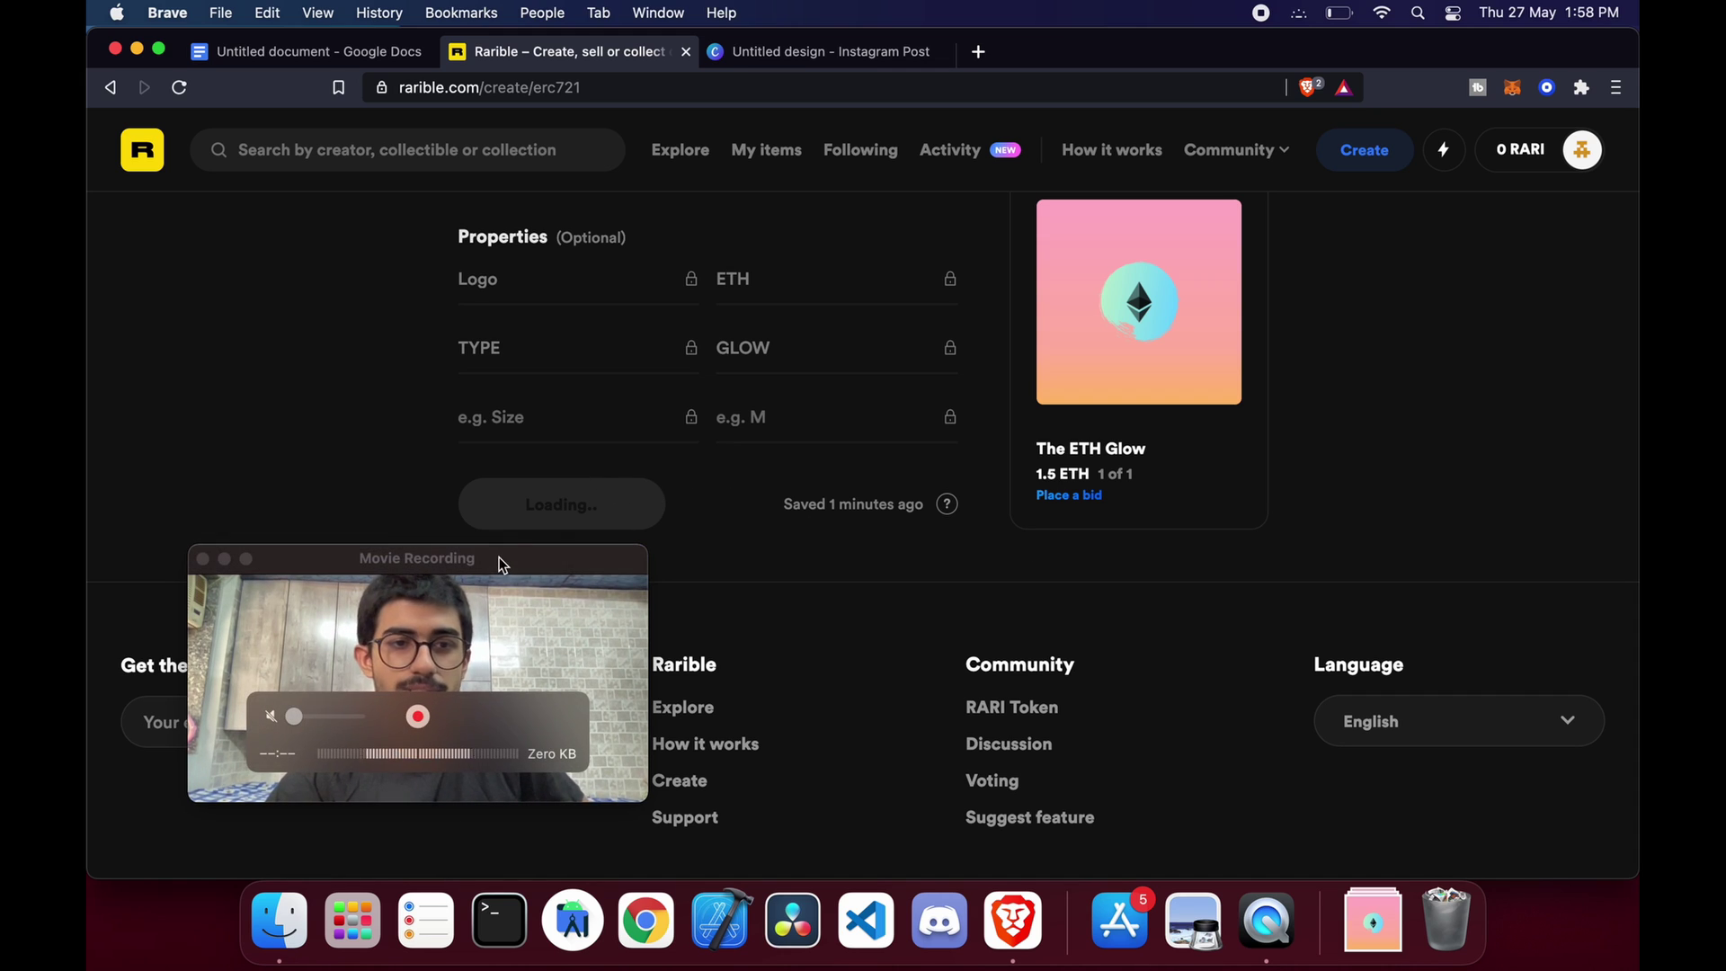
left_click_drag(502, 564, 403, 639)
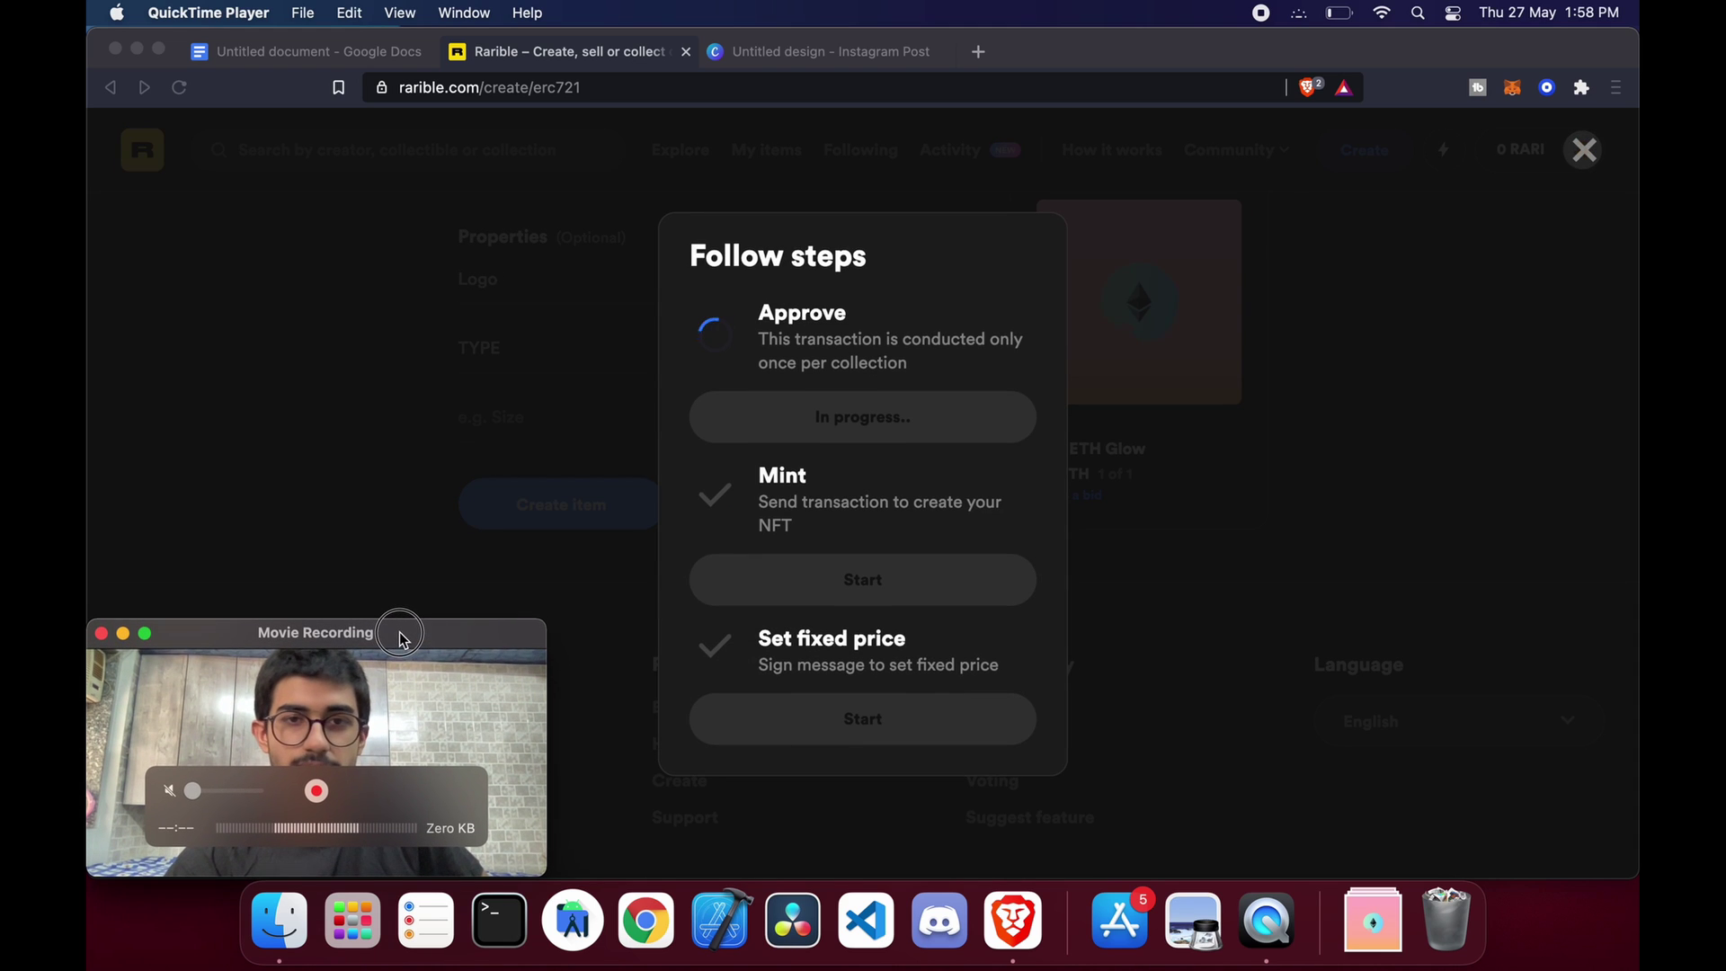
left_click(764, 374)
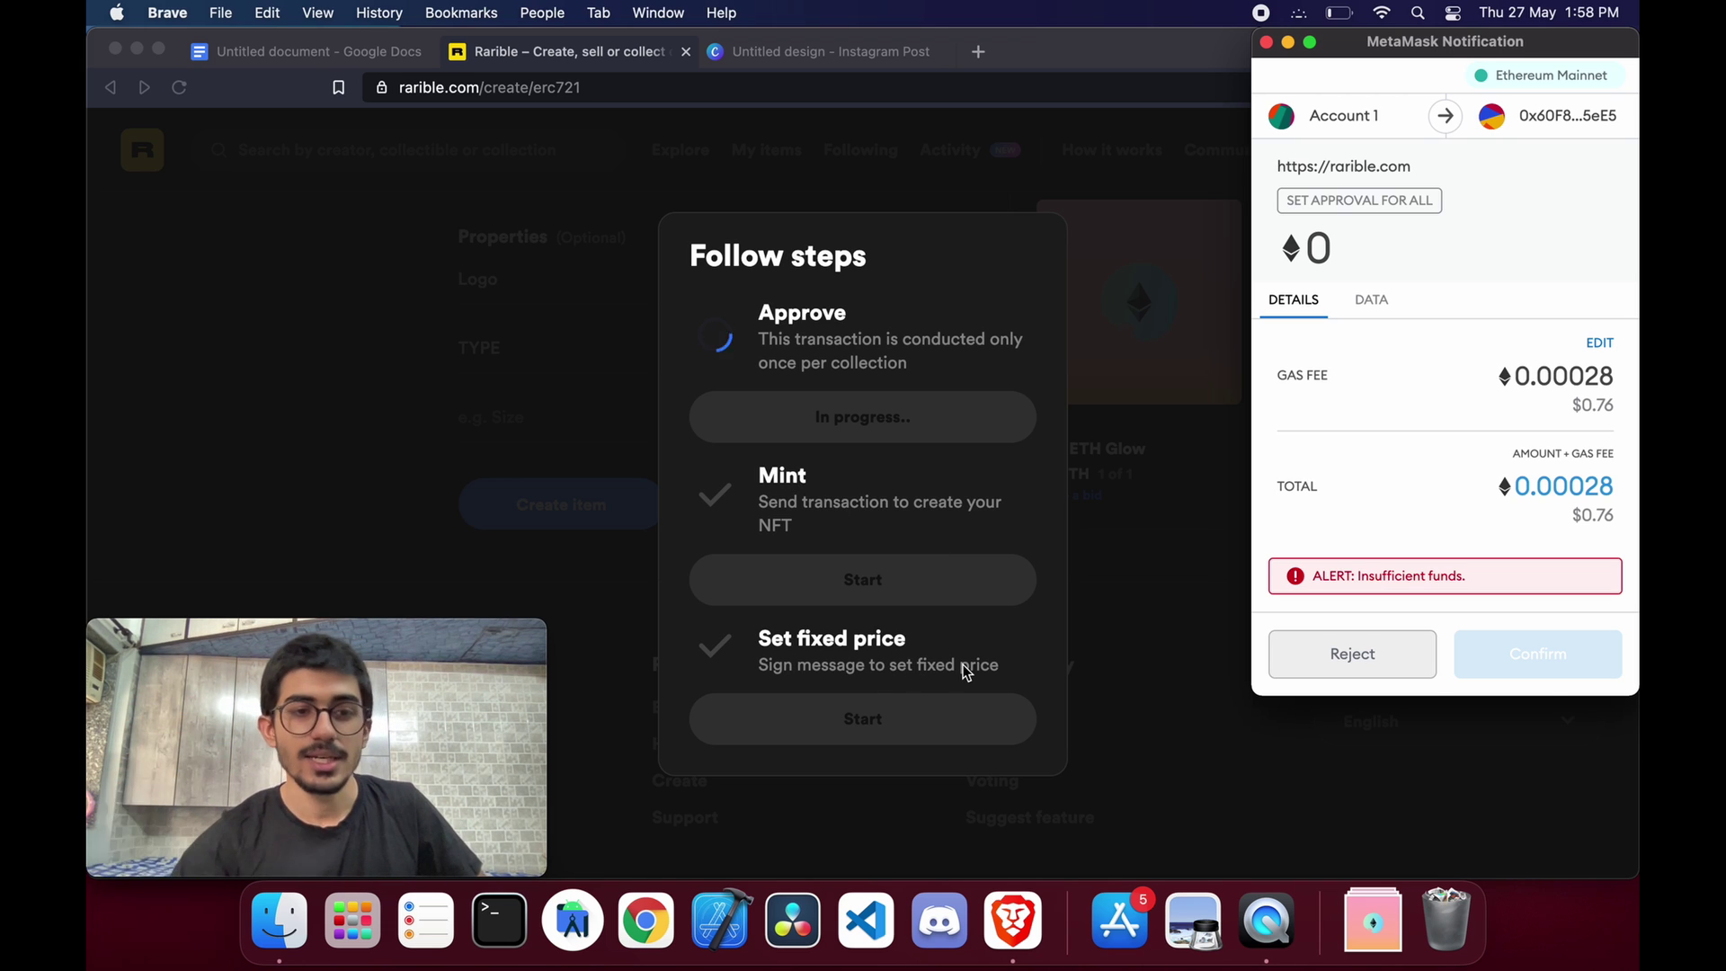
left_click(1350, 659)
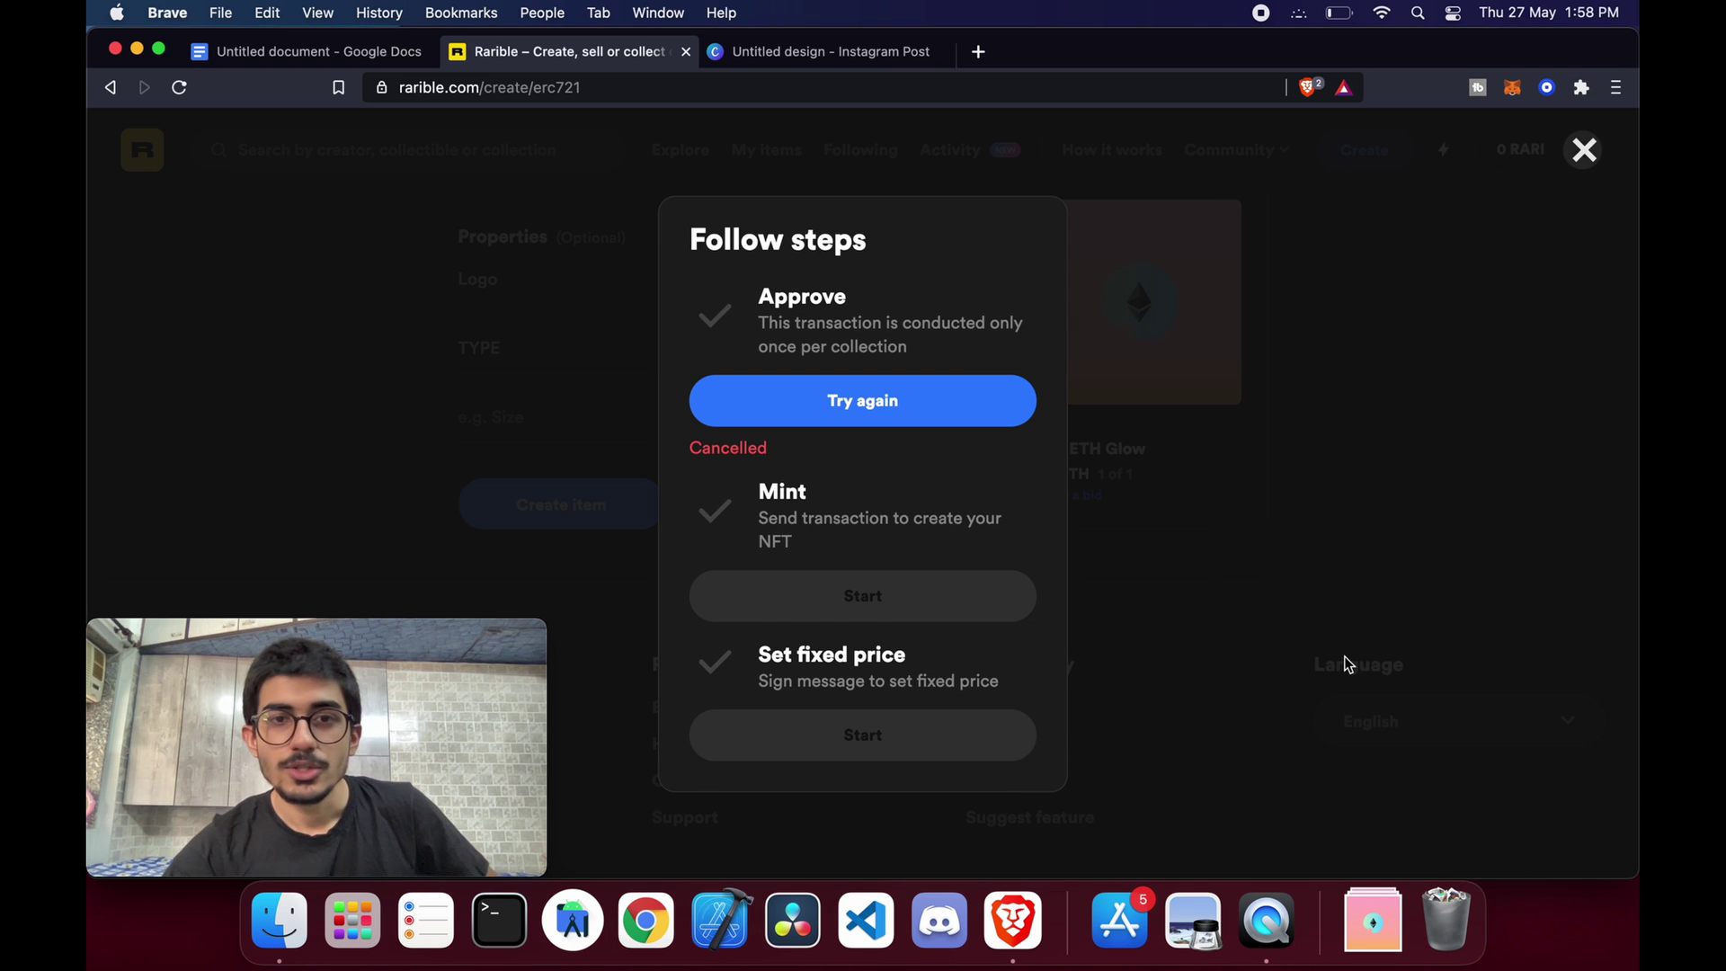
left_click(1588, 153)
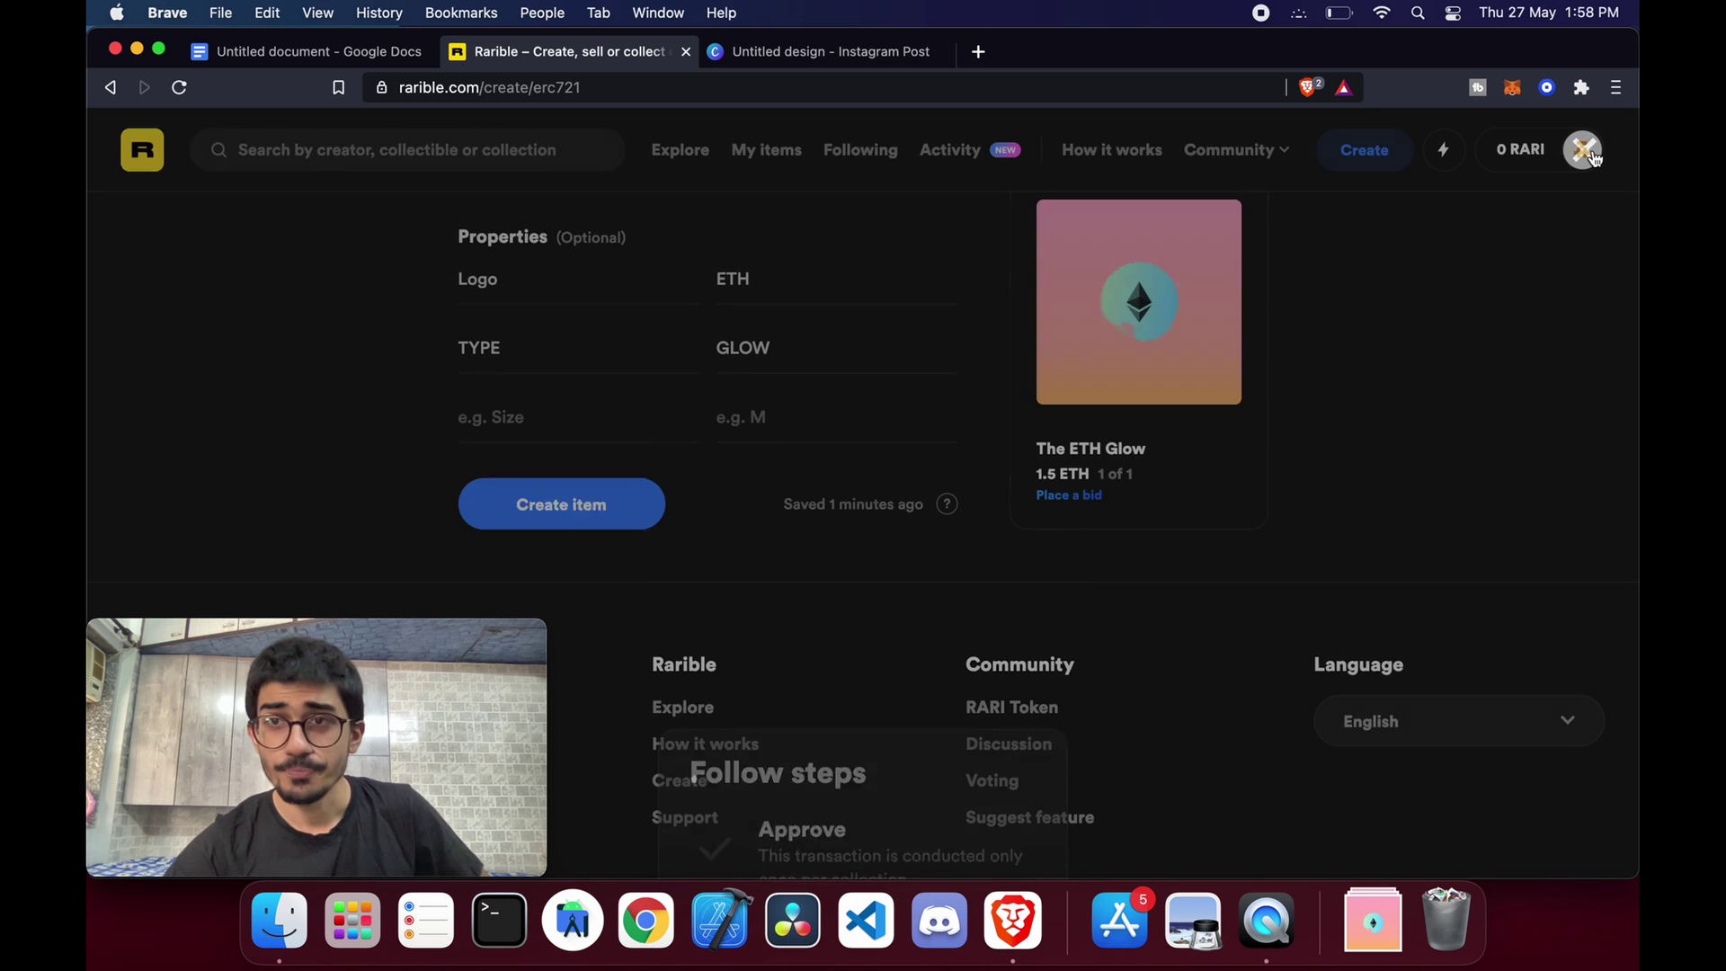
Check the Collectibles and Created lists of the account's own items
scroll(1263, 302, "up", 10)
scroll(1092, 270, "up", 5)
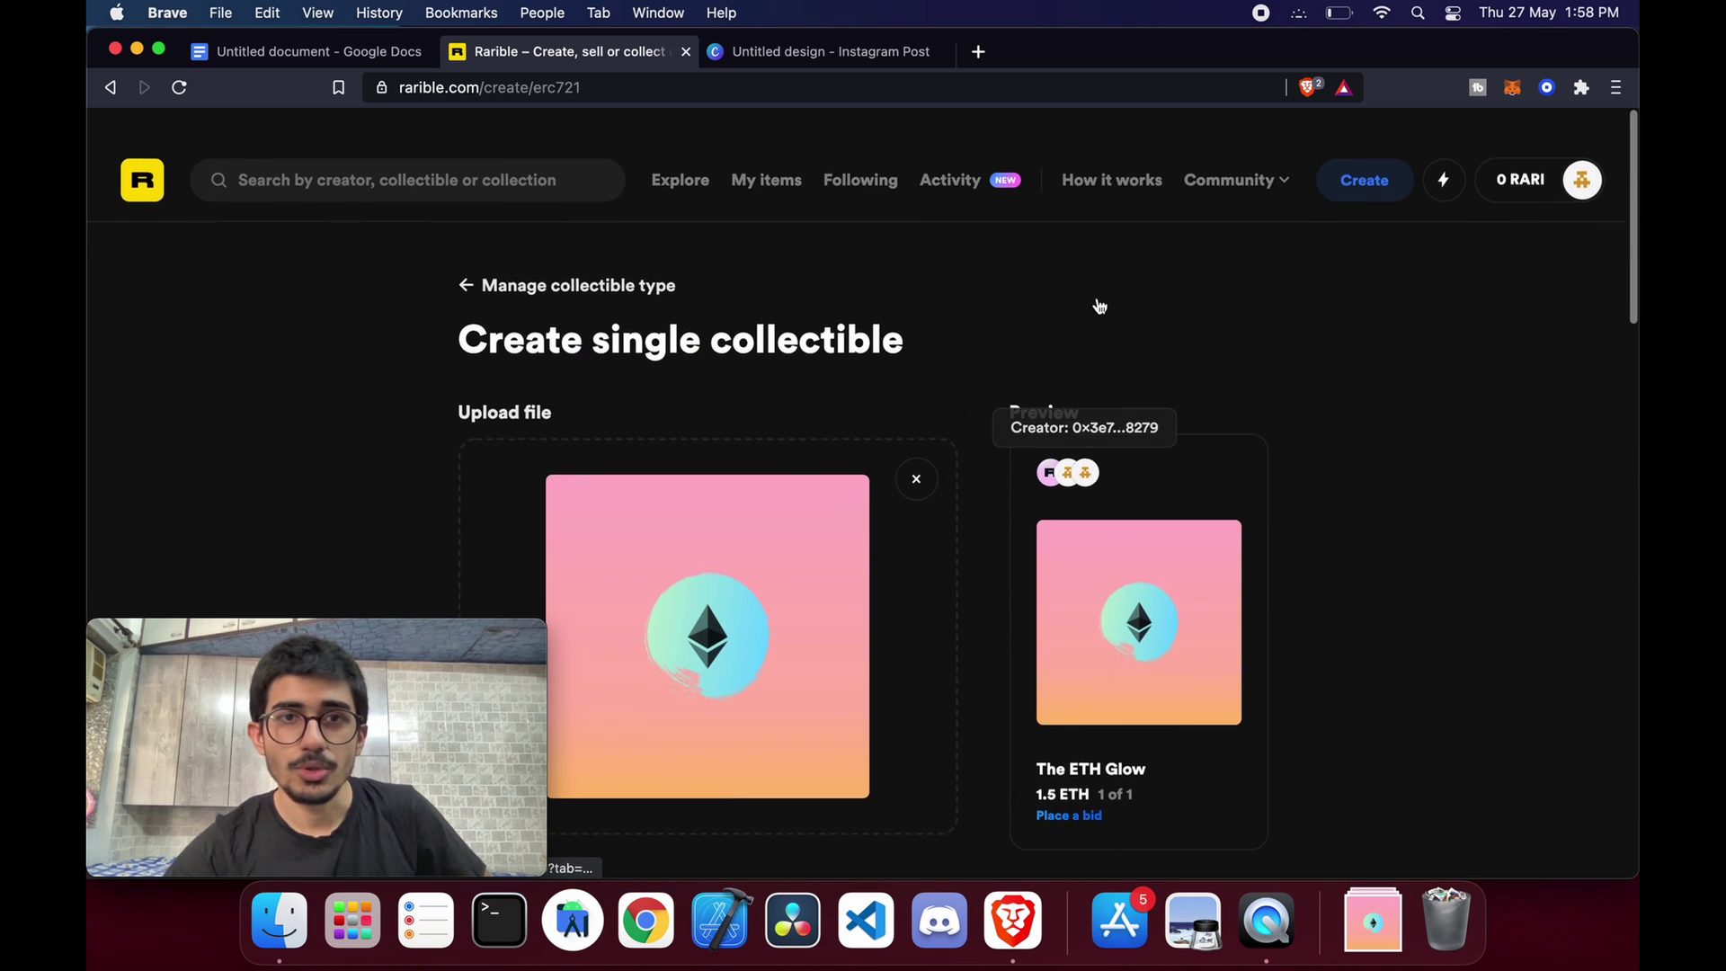
left_click(778, 158)
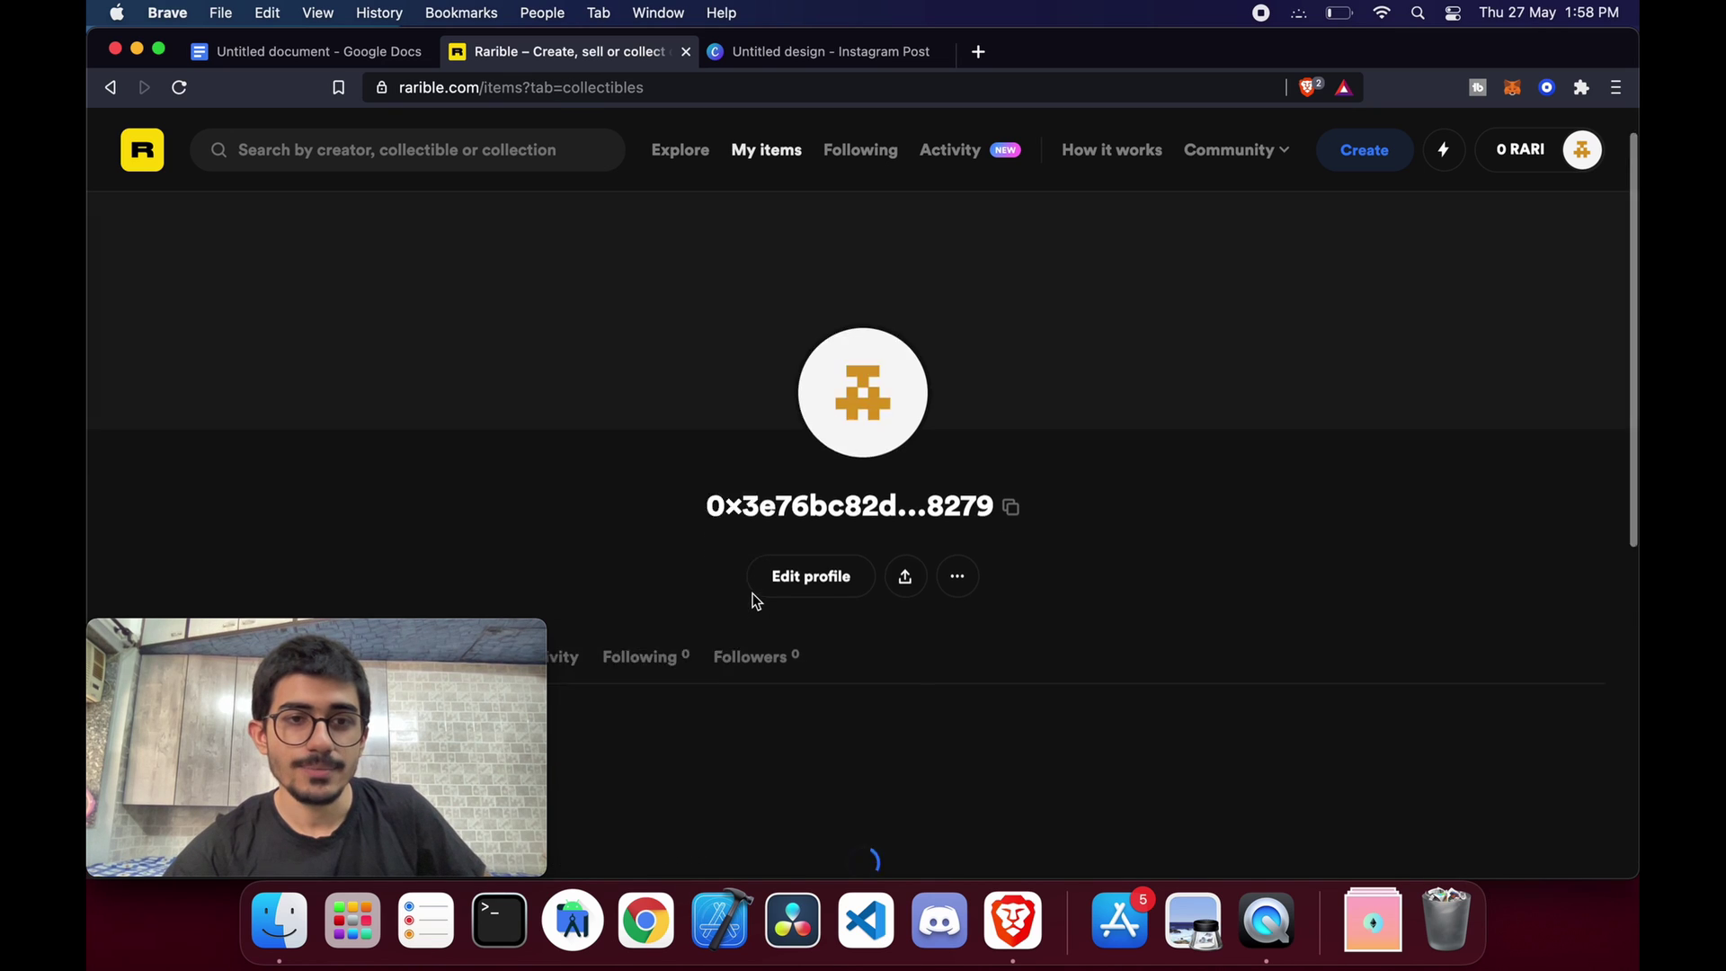
scroll(751, 597, "down", 5)
scroll(752, 597, "up", 1)
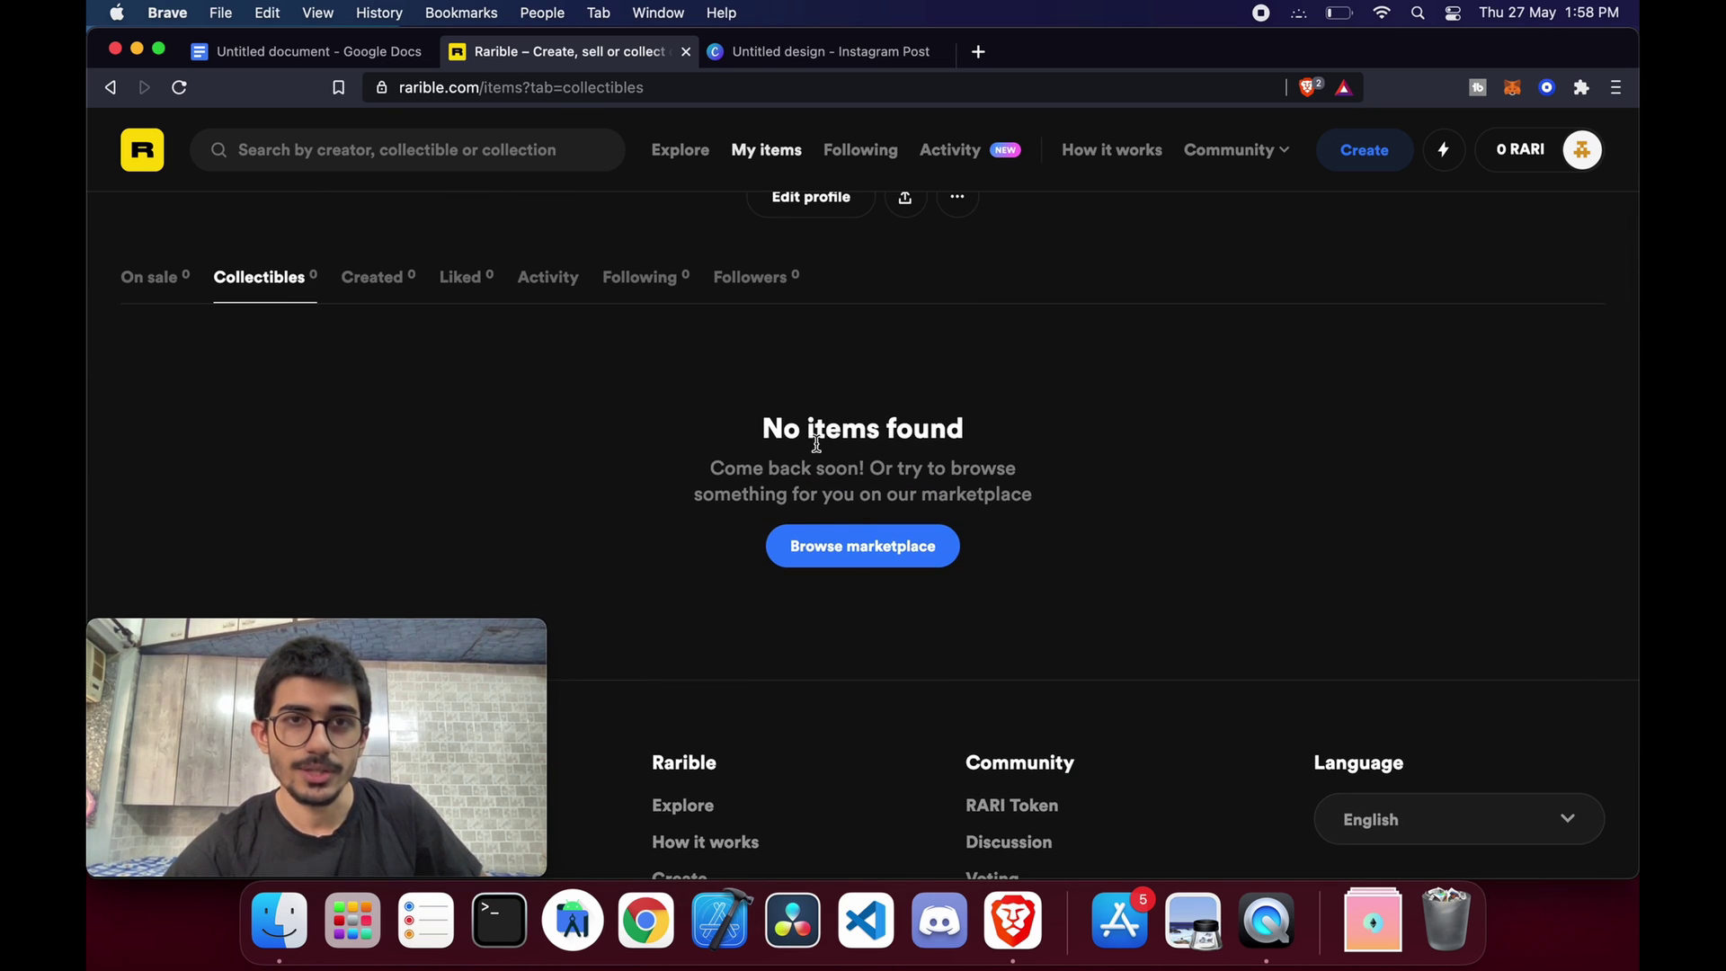
left_click(379, 295)
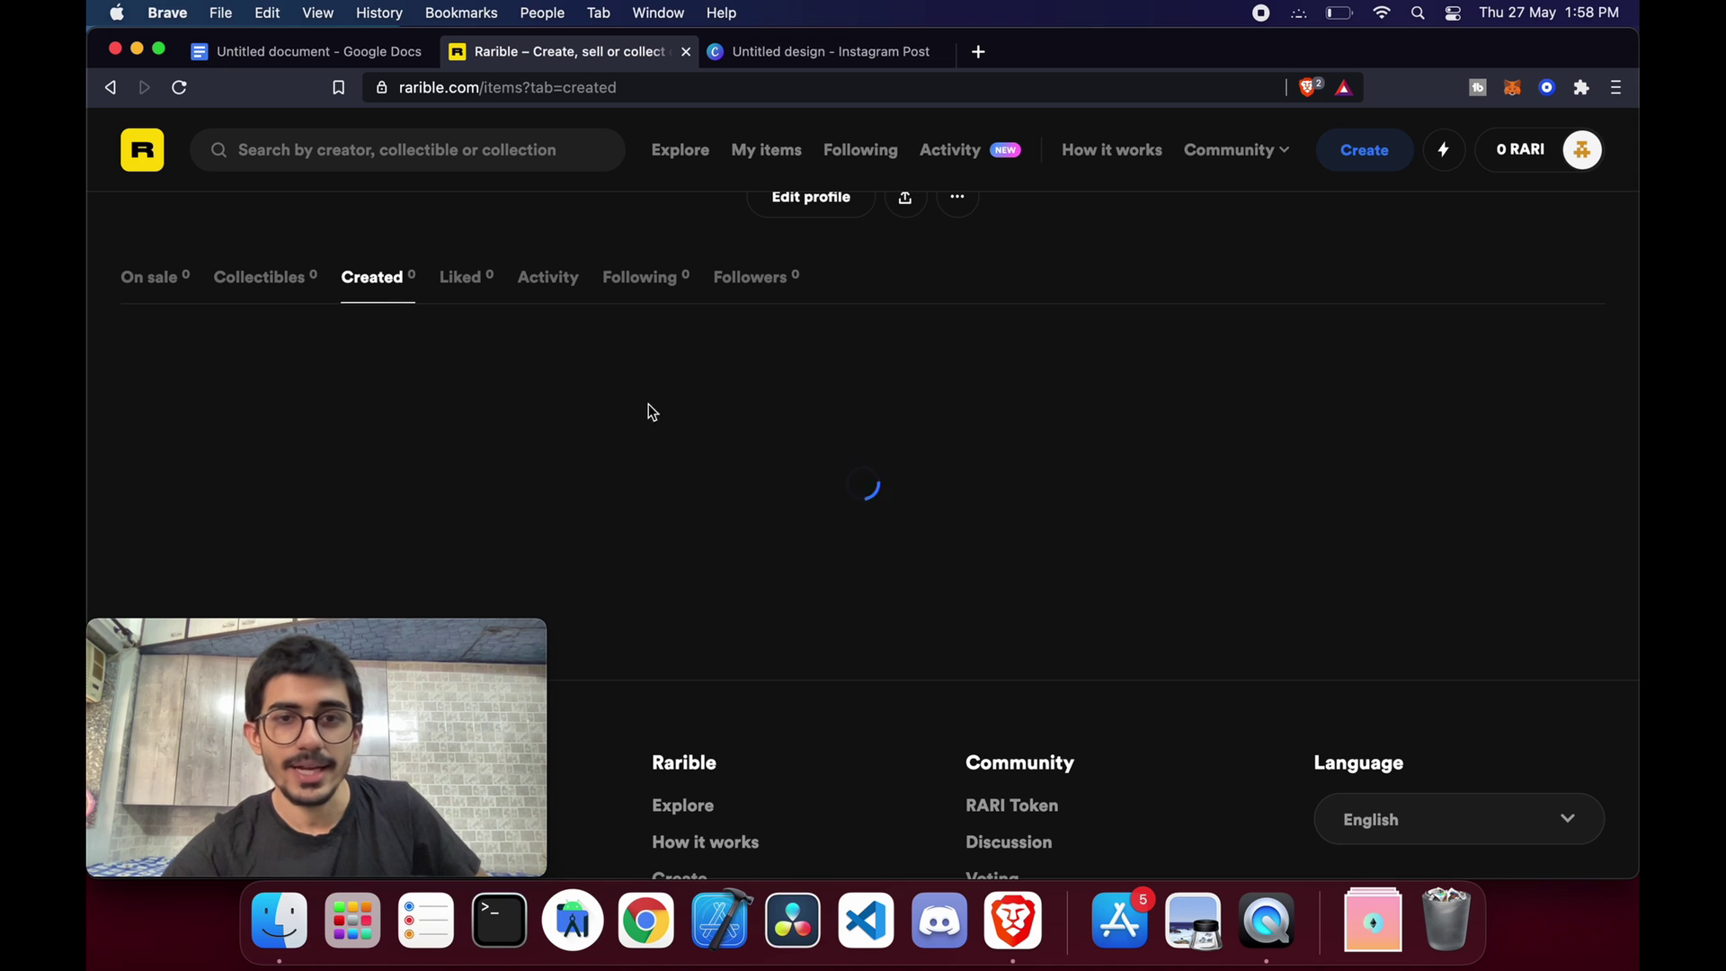
Go to the Explore page and open the profile of the seventh-ranked top seller
left_click(672, 153)
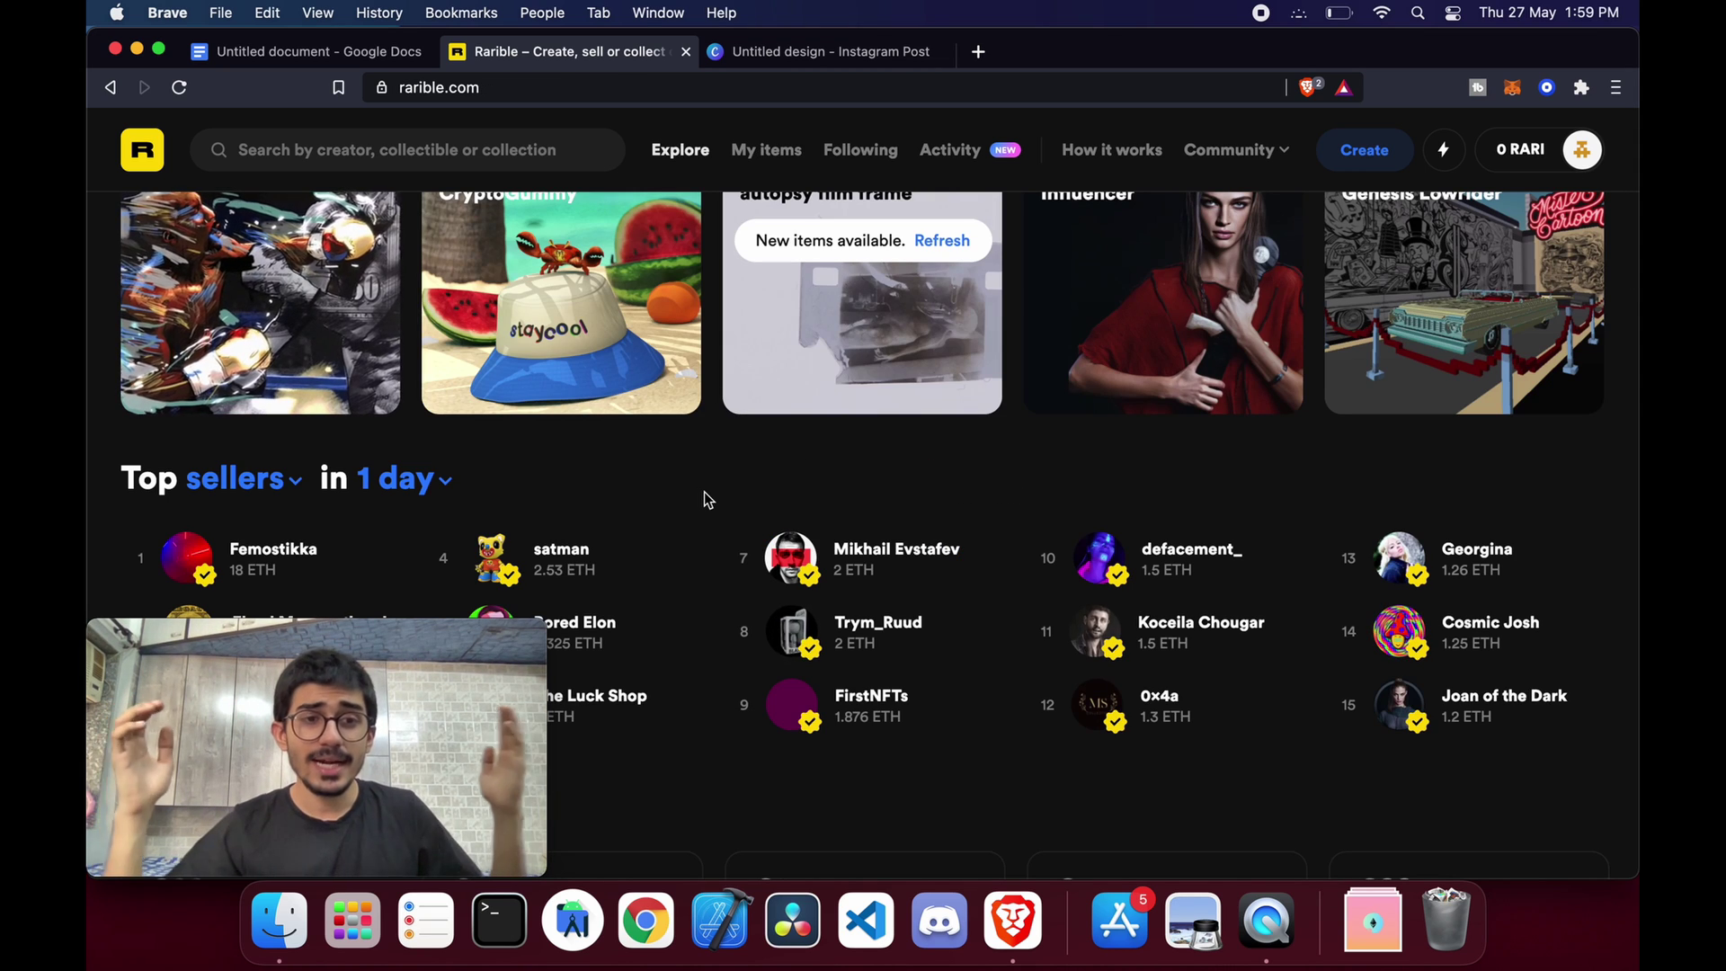
left_click(892, 547)
scroll(890, 543, "down", 5)
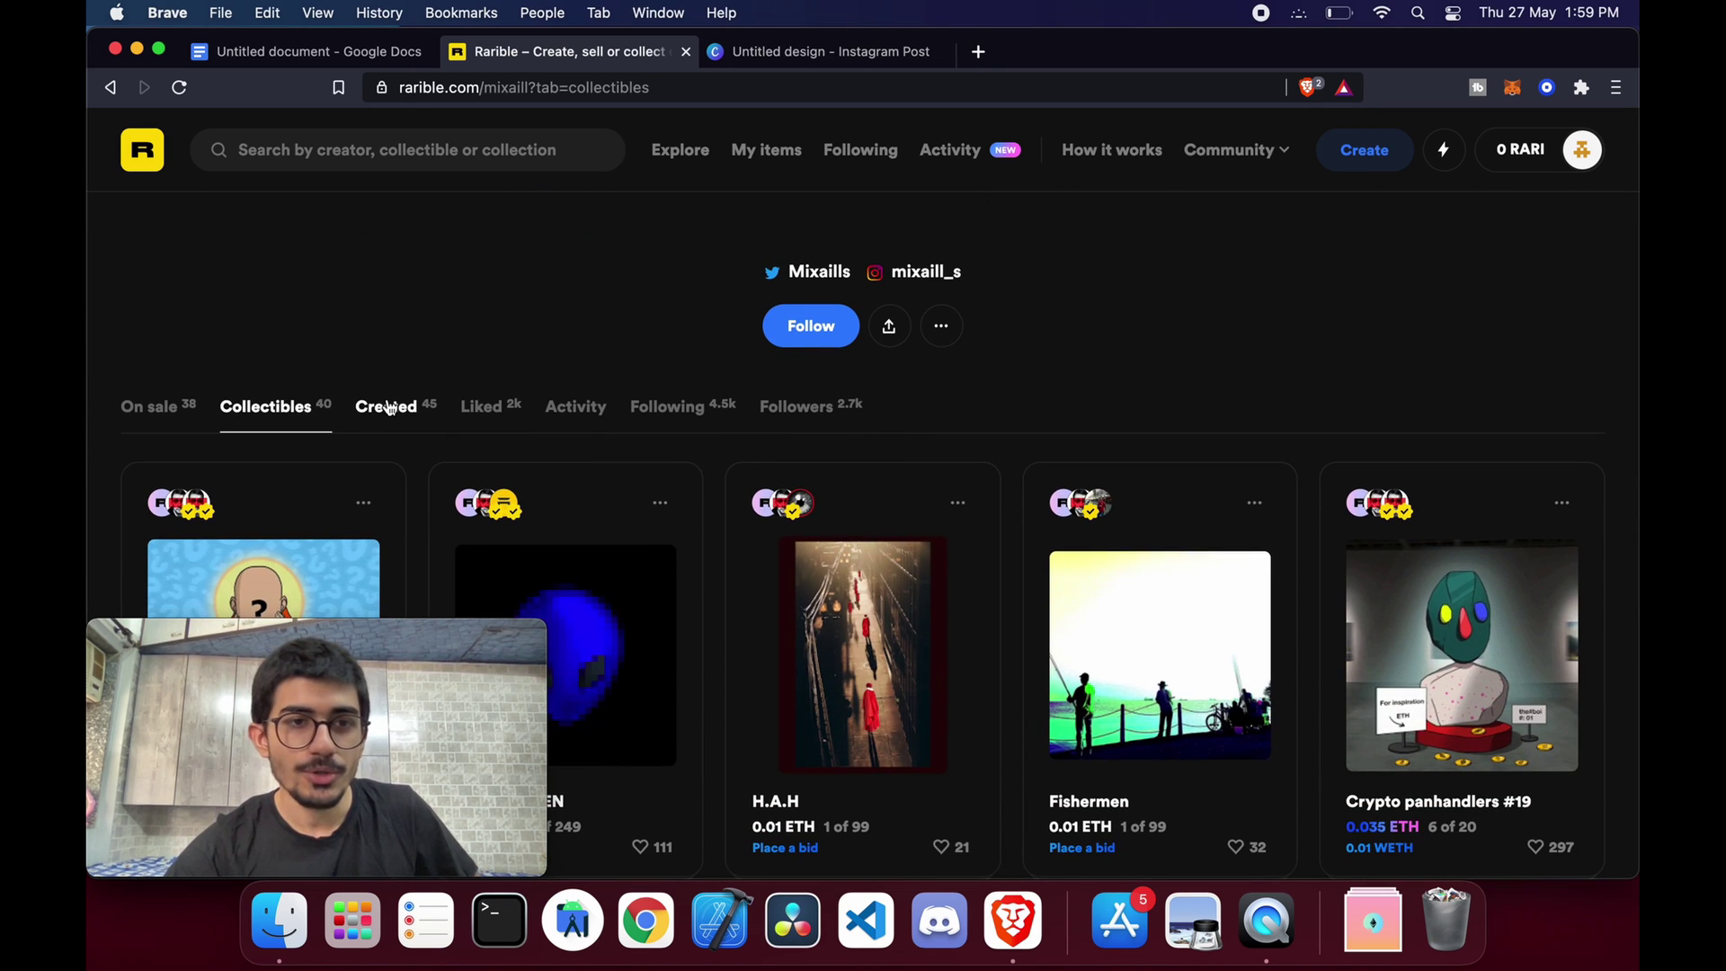
Browse the seller's created items and open the "Crypto panhandlers #0" NFT listed at 1 ETH
left_click(389, 408)
scroll(387, 404, "down", 3)
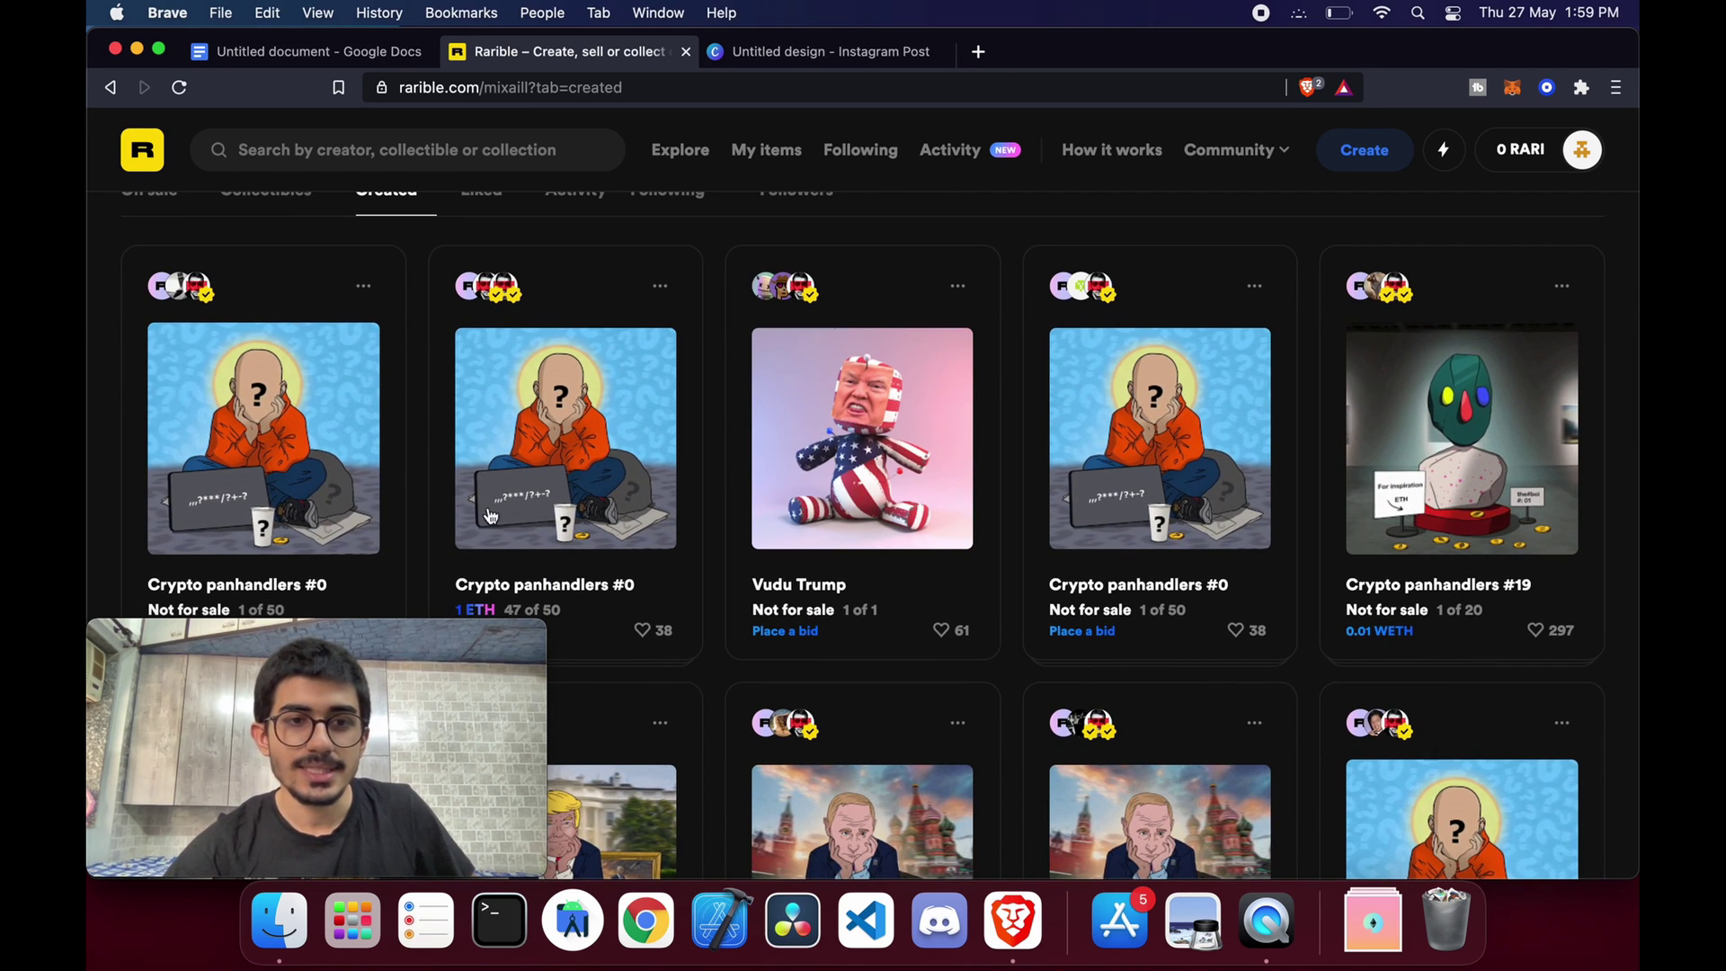
scroll(485, 504, "down", 2)
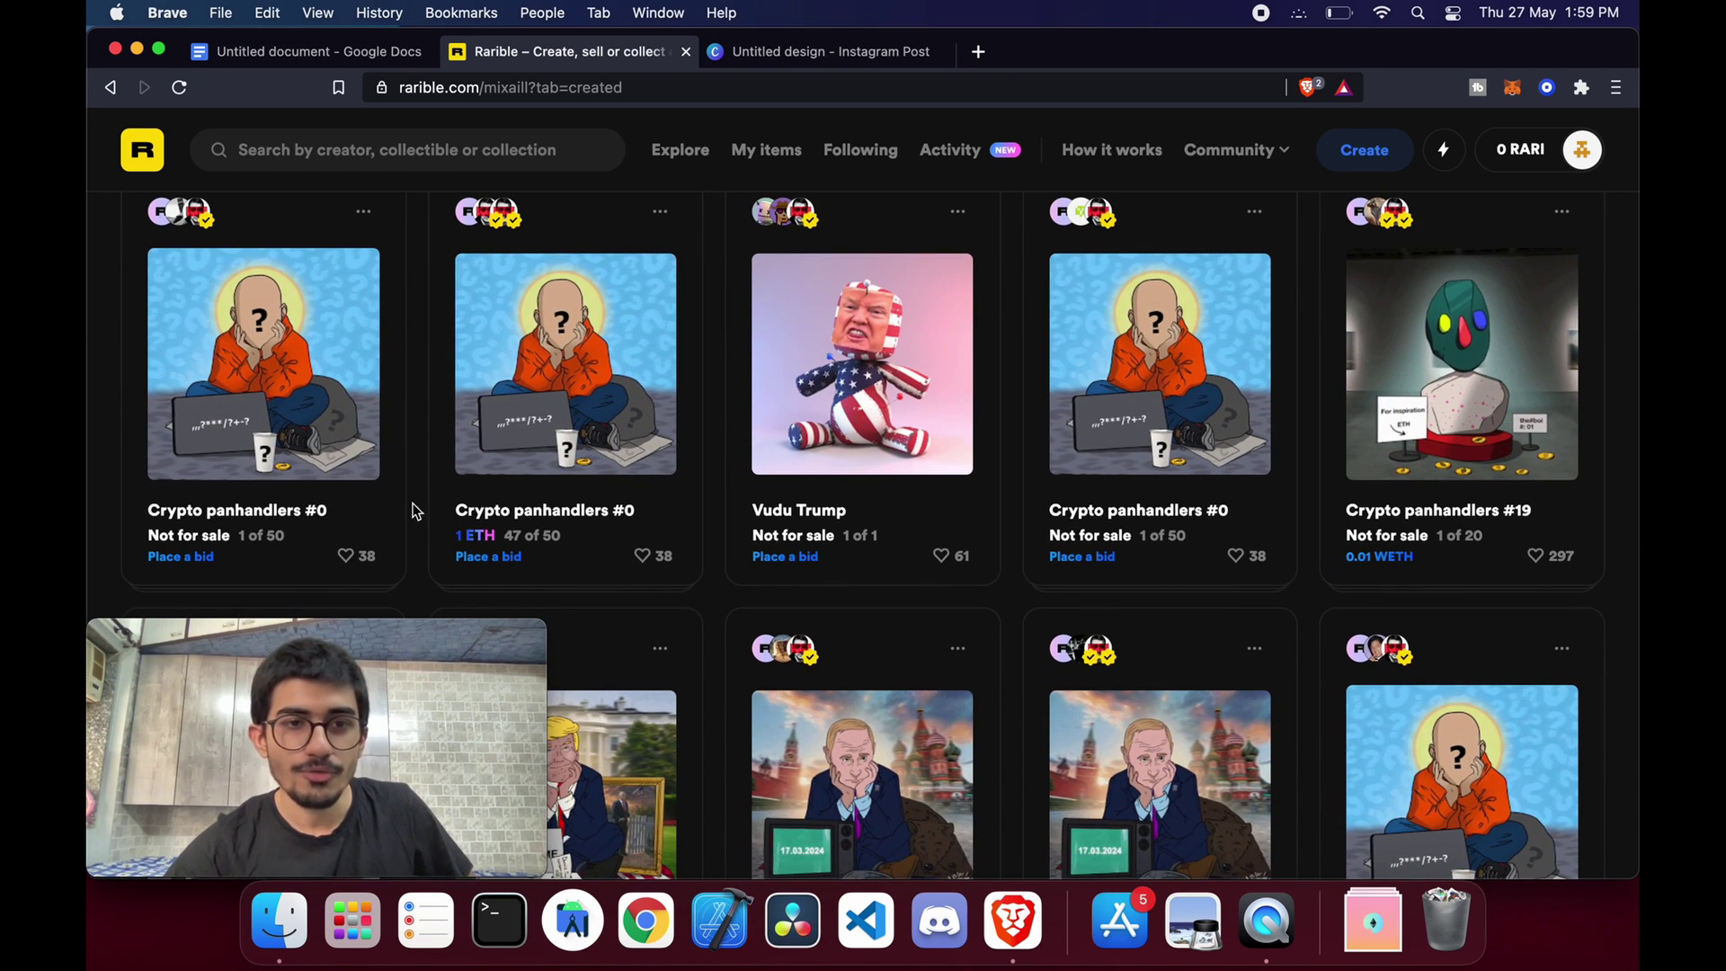
left_click(593, 462)
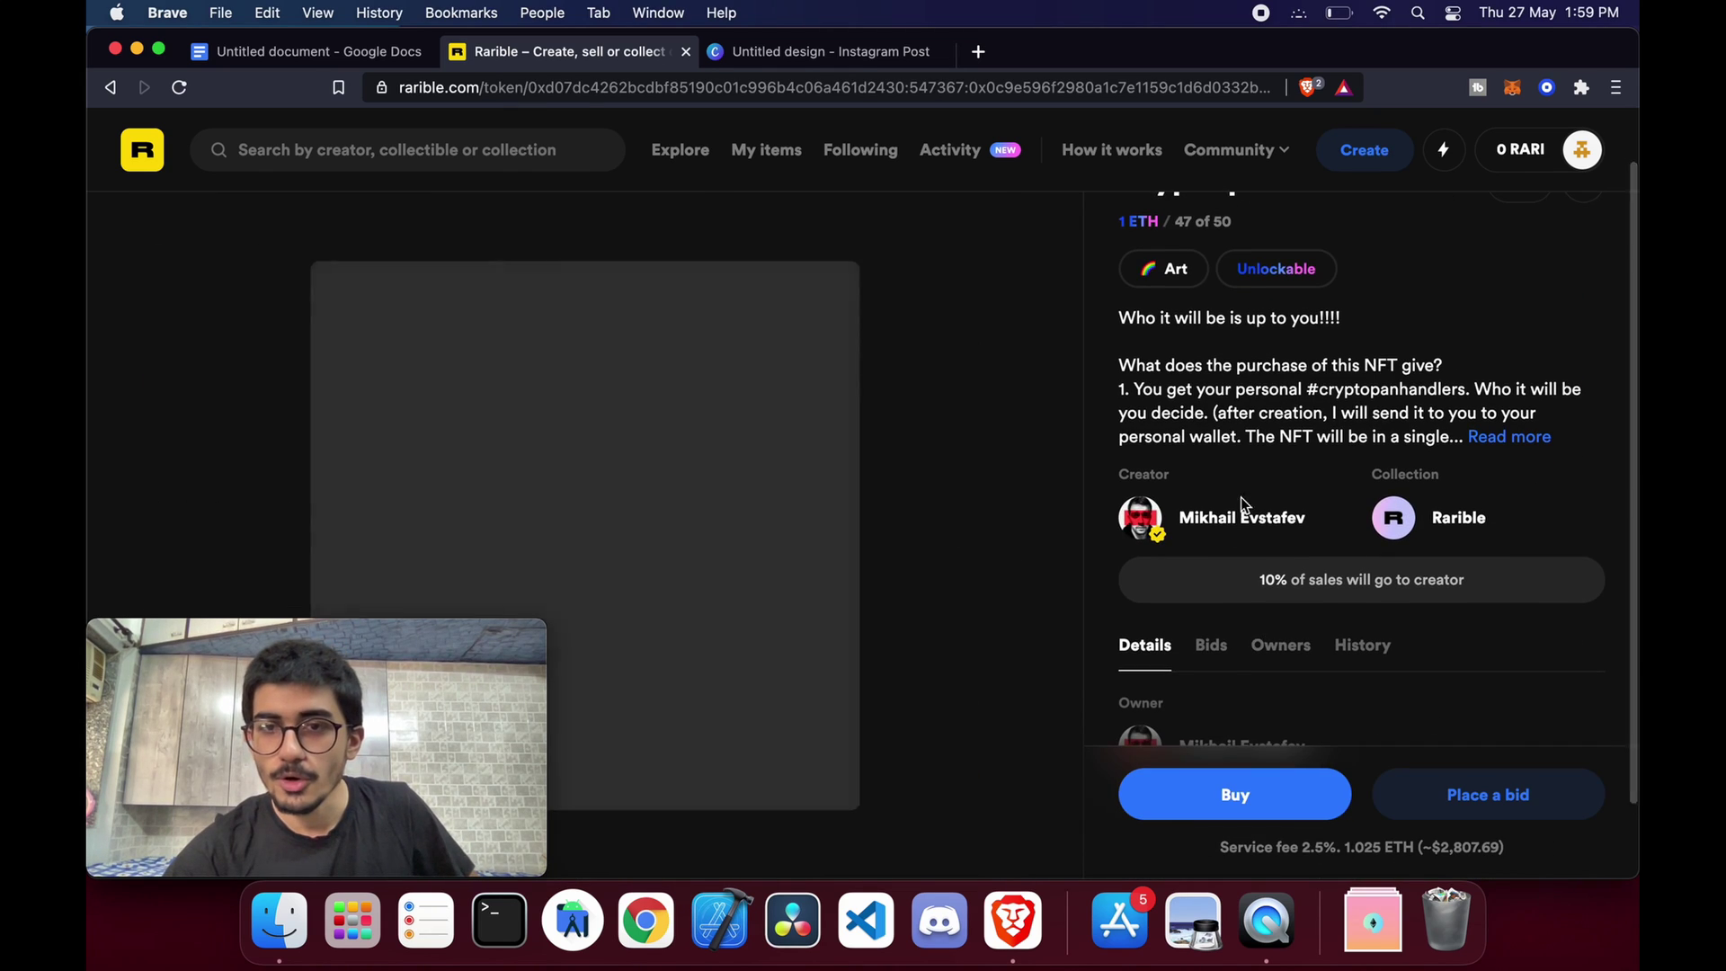
double_click(1144, 283)
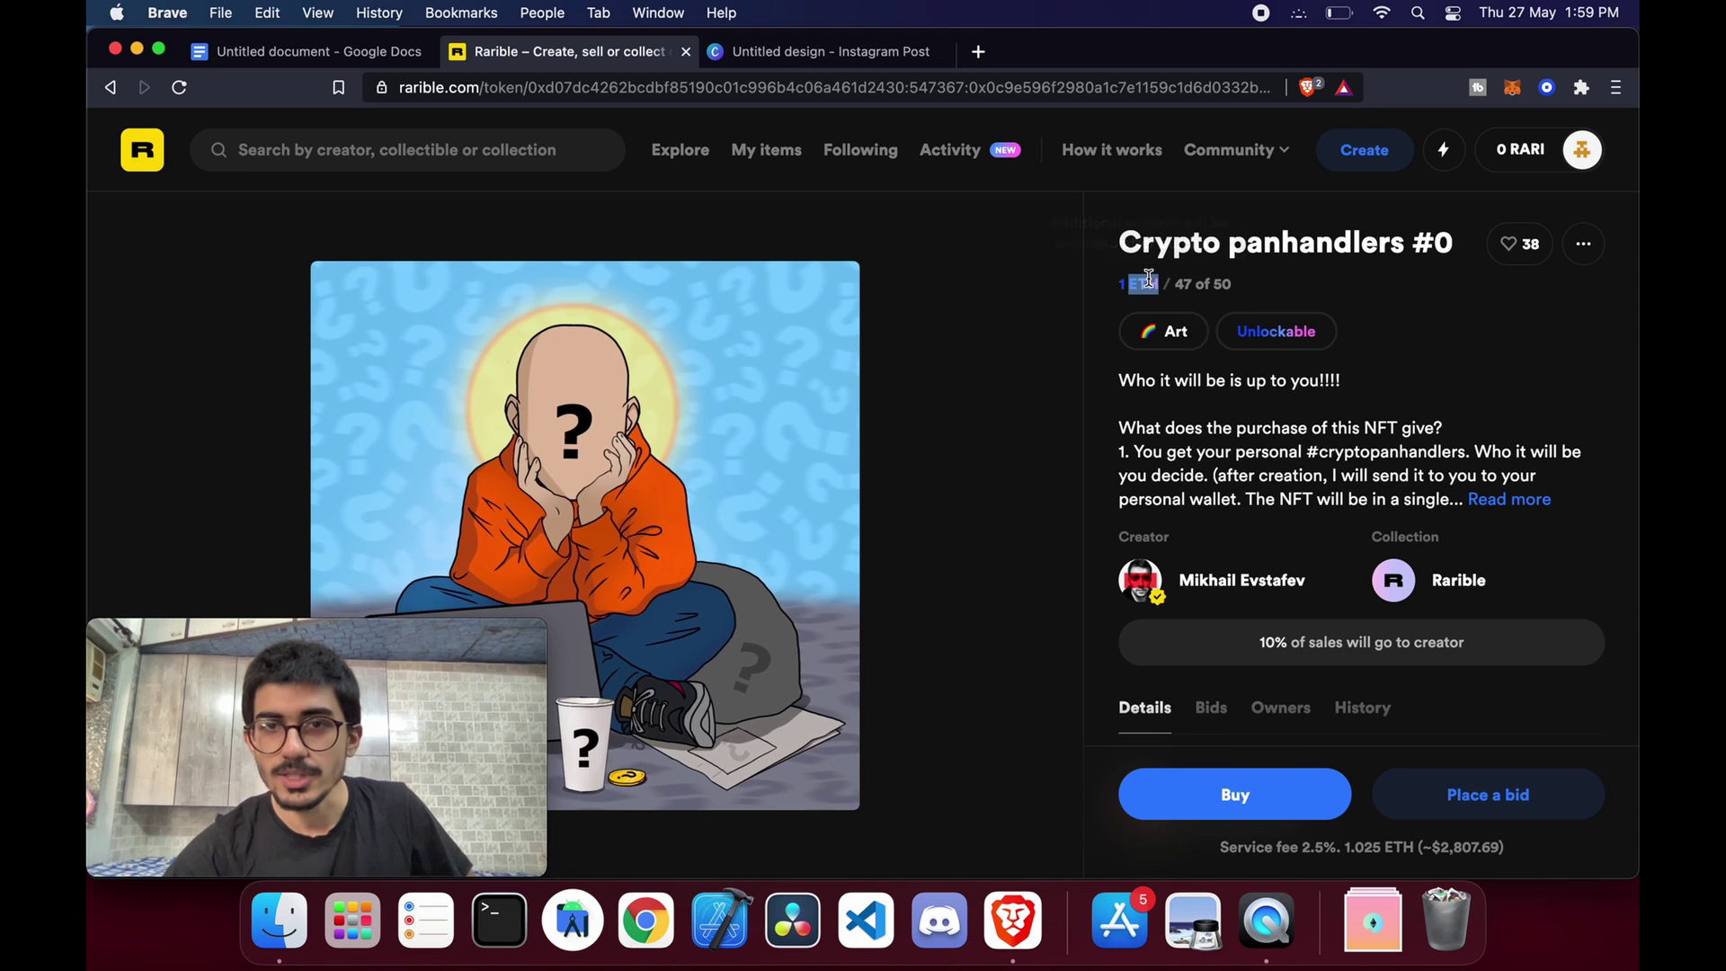
Try to buy one edition of the NFT, rejecting the MetaMask purchase transaction and closing the purchase steps dialog
left_click(1241, 803)
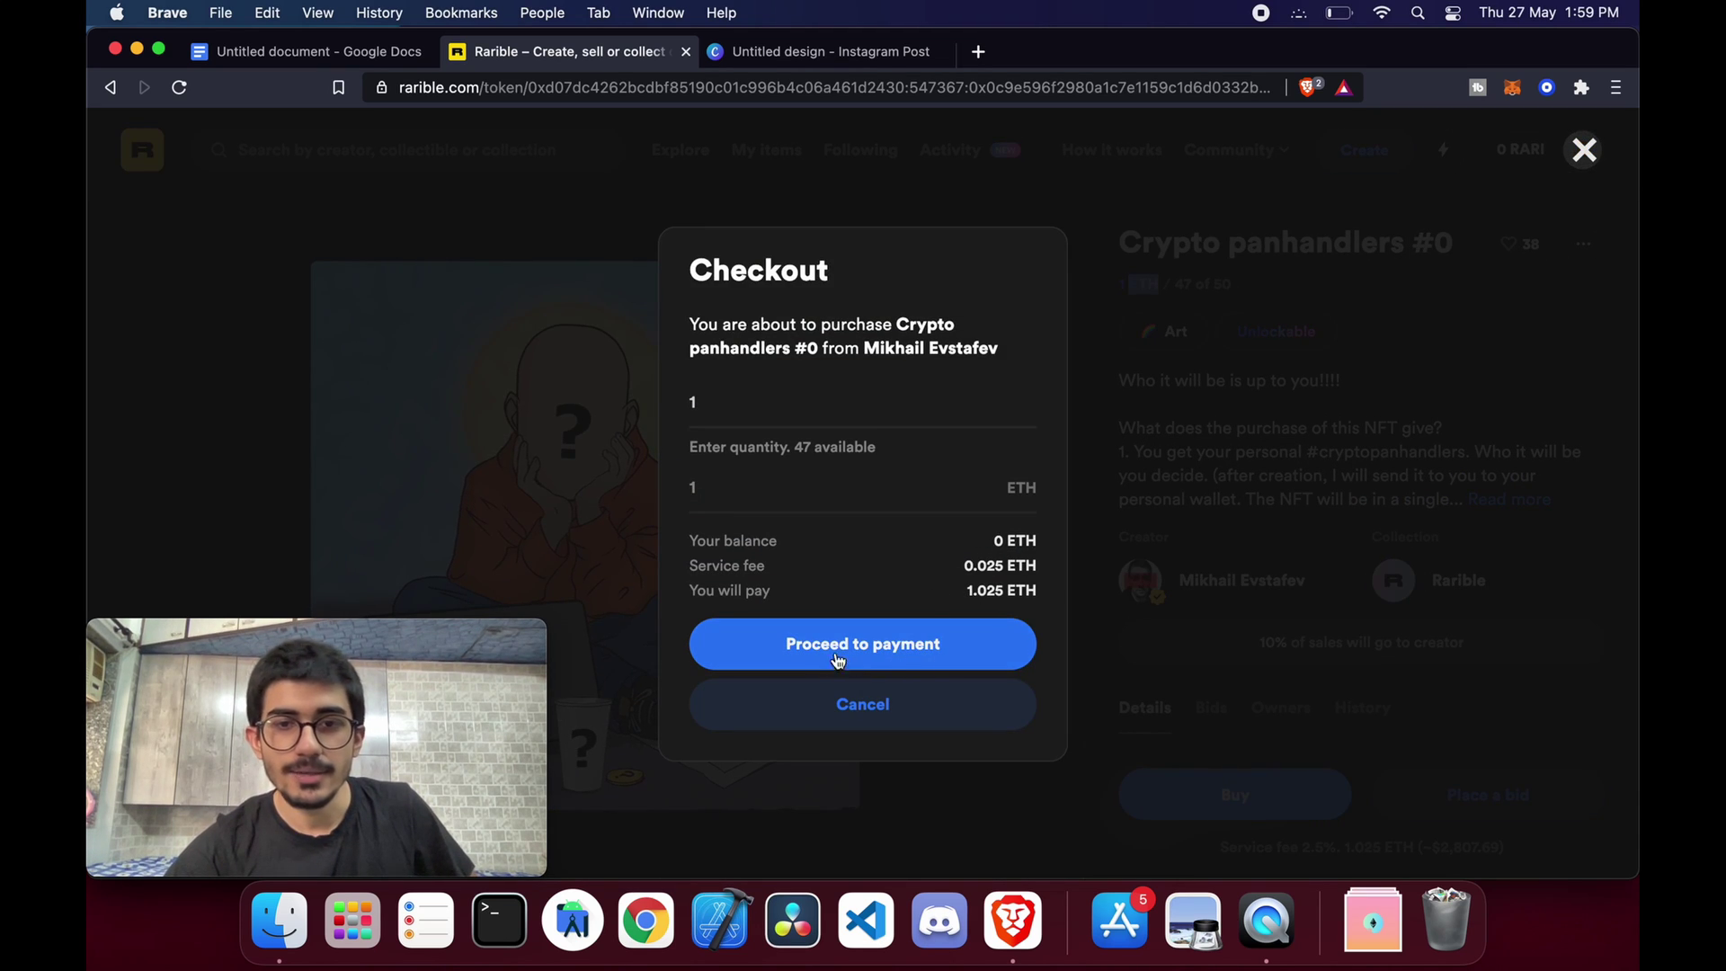
left_click(923, 665)
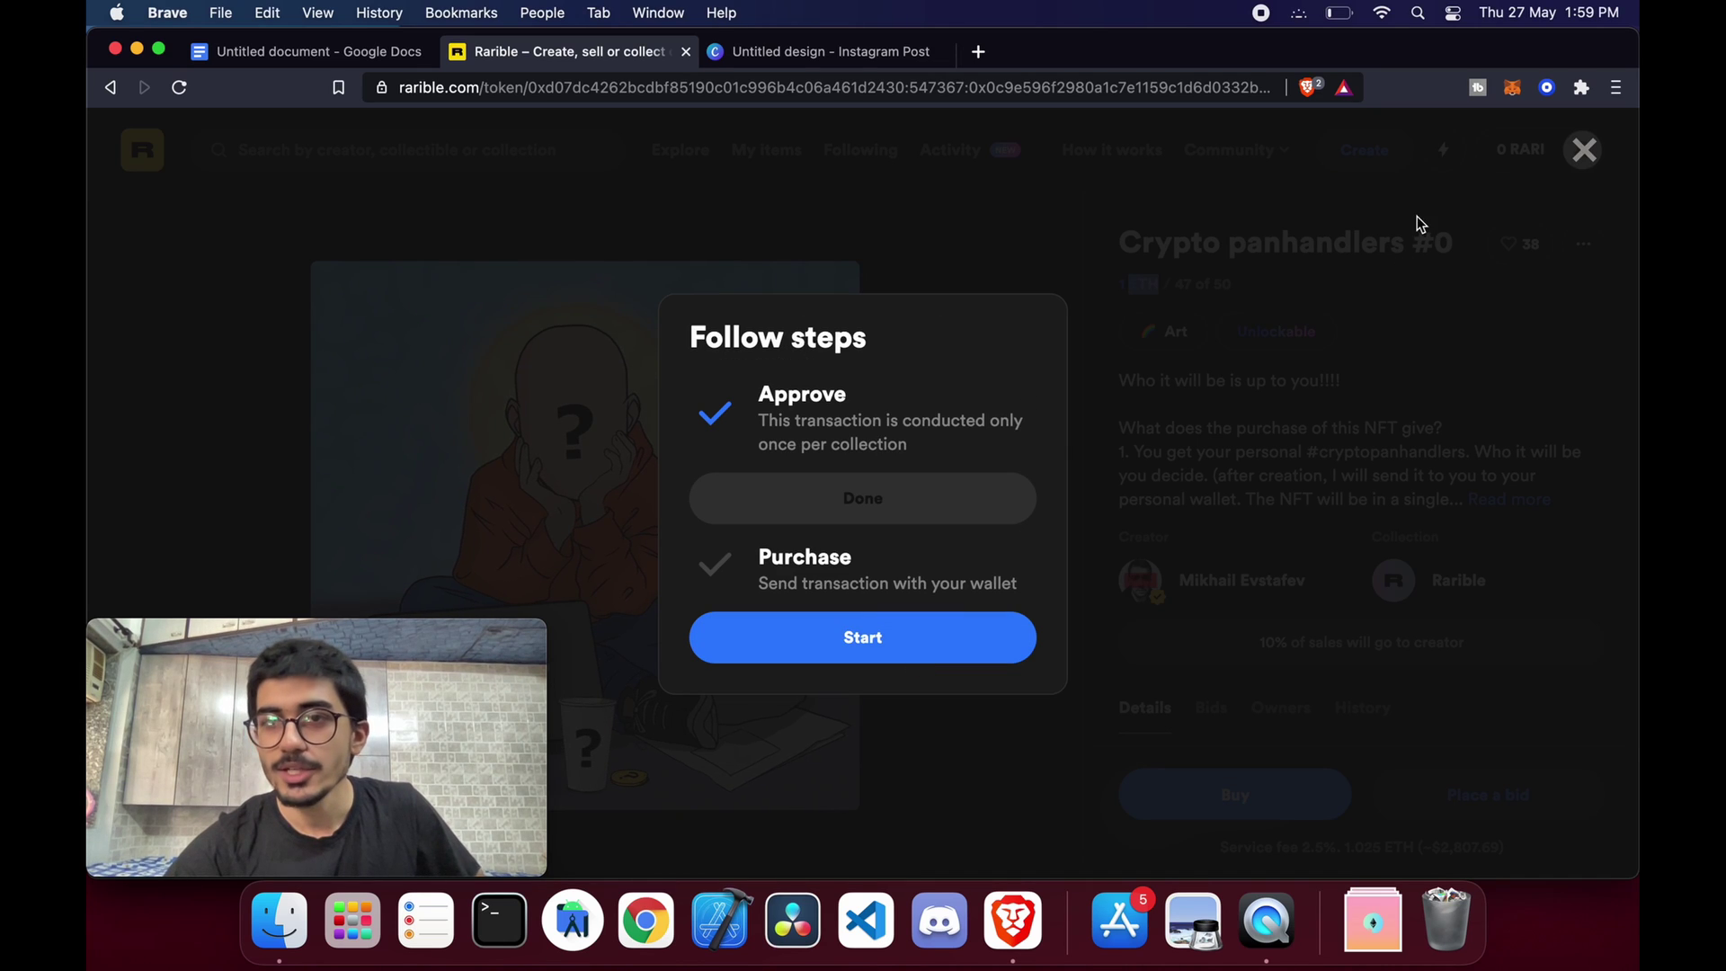
left_click(871, 647)
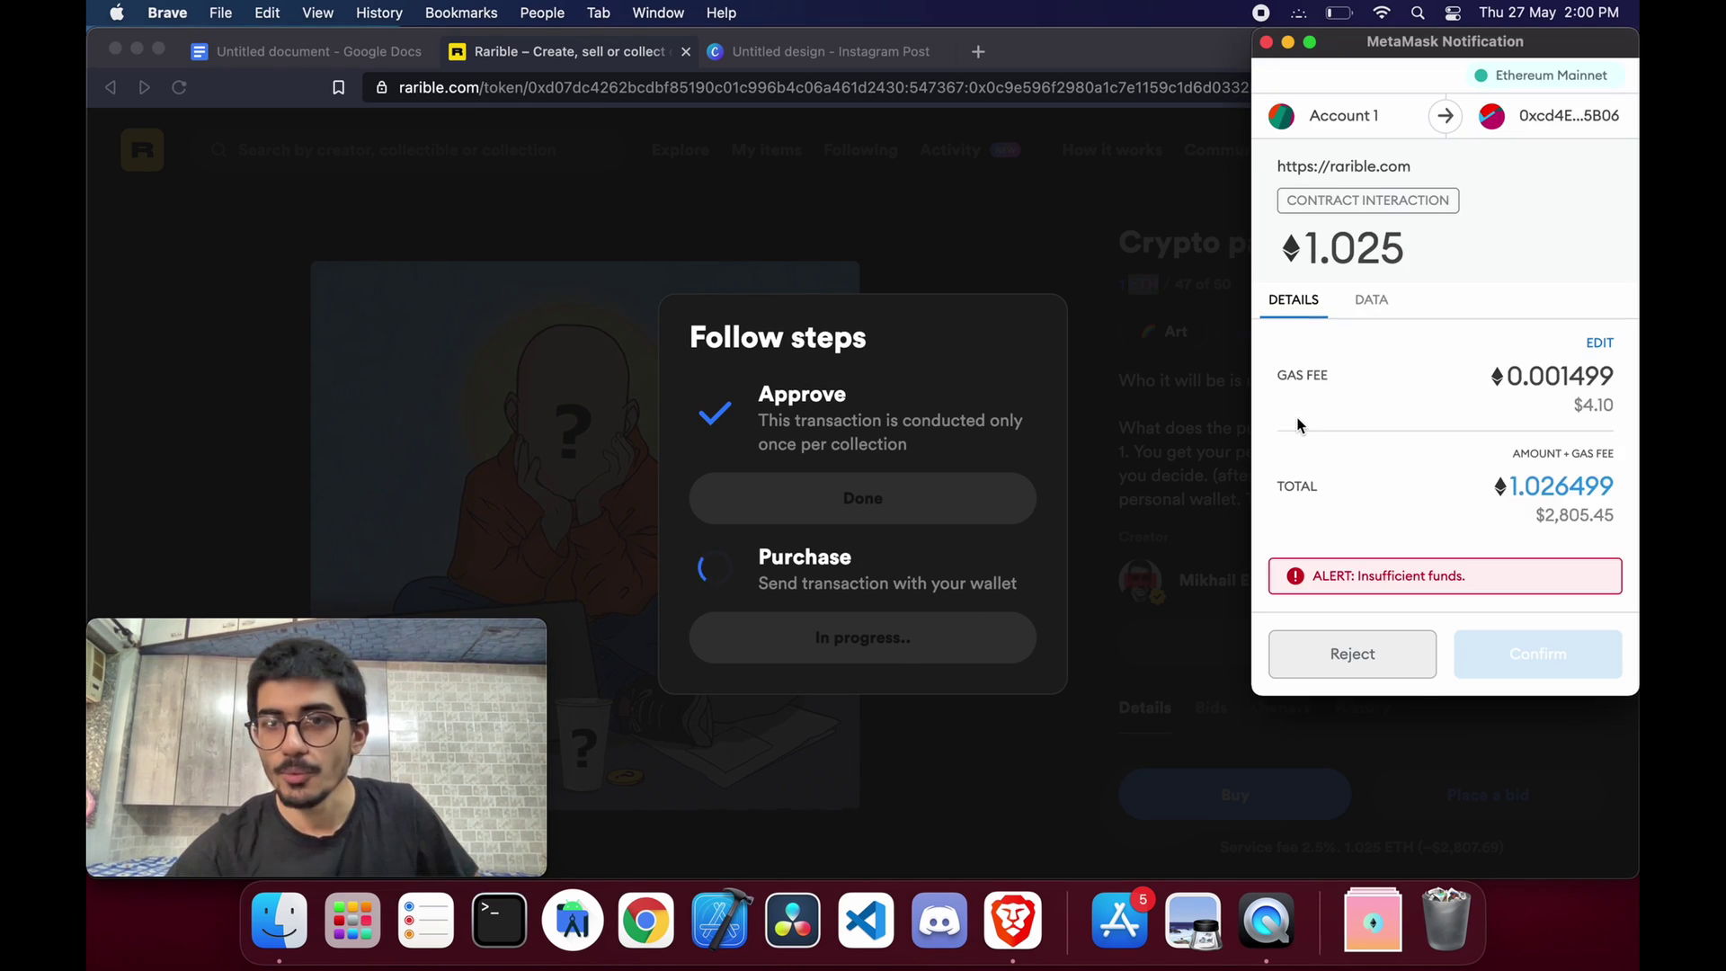
left_click(1367, 661)
left_click(1585, 151)
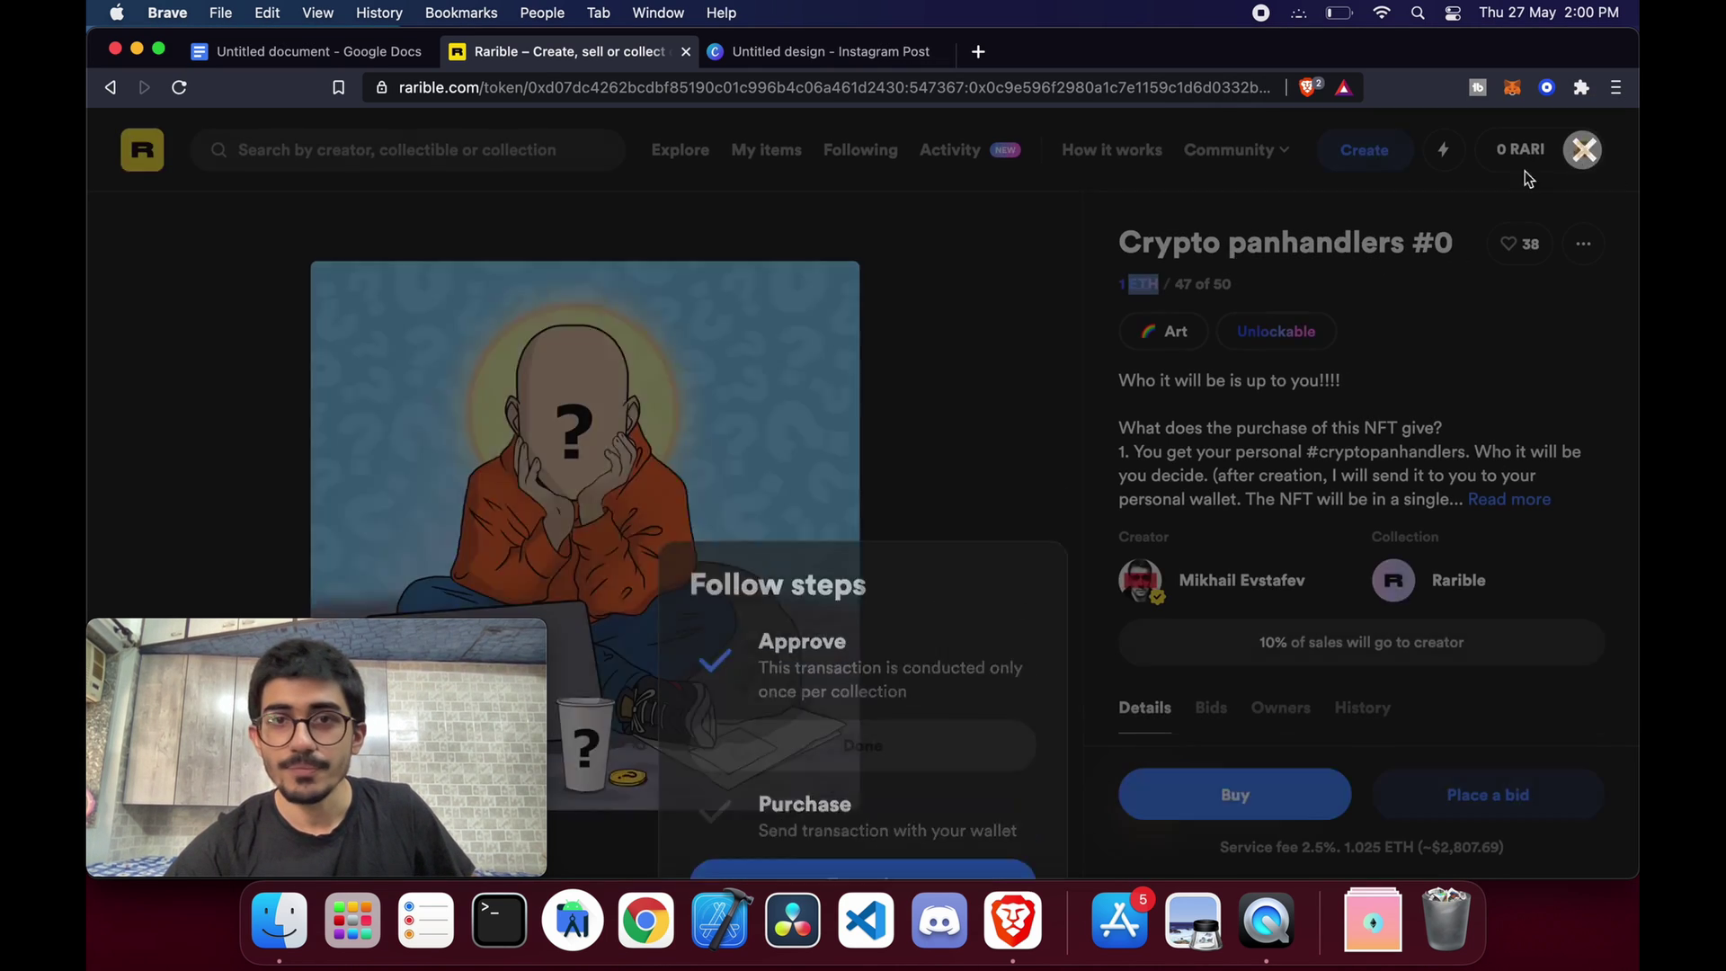
Review the NFT's history, owners and active bids, and return to the Explore page
scroll(1306, 443, "down", 2)
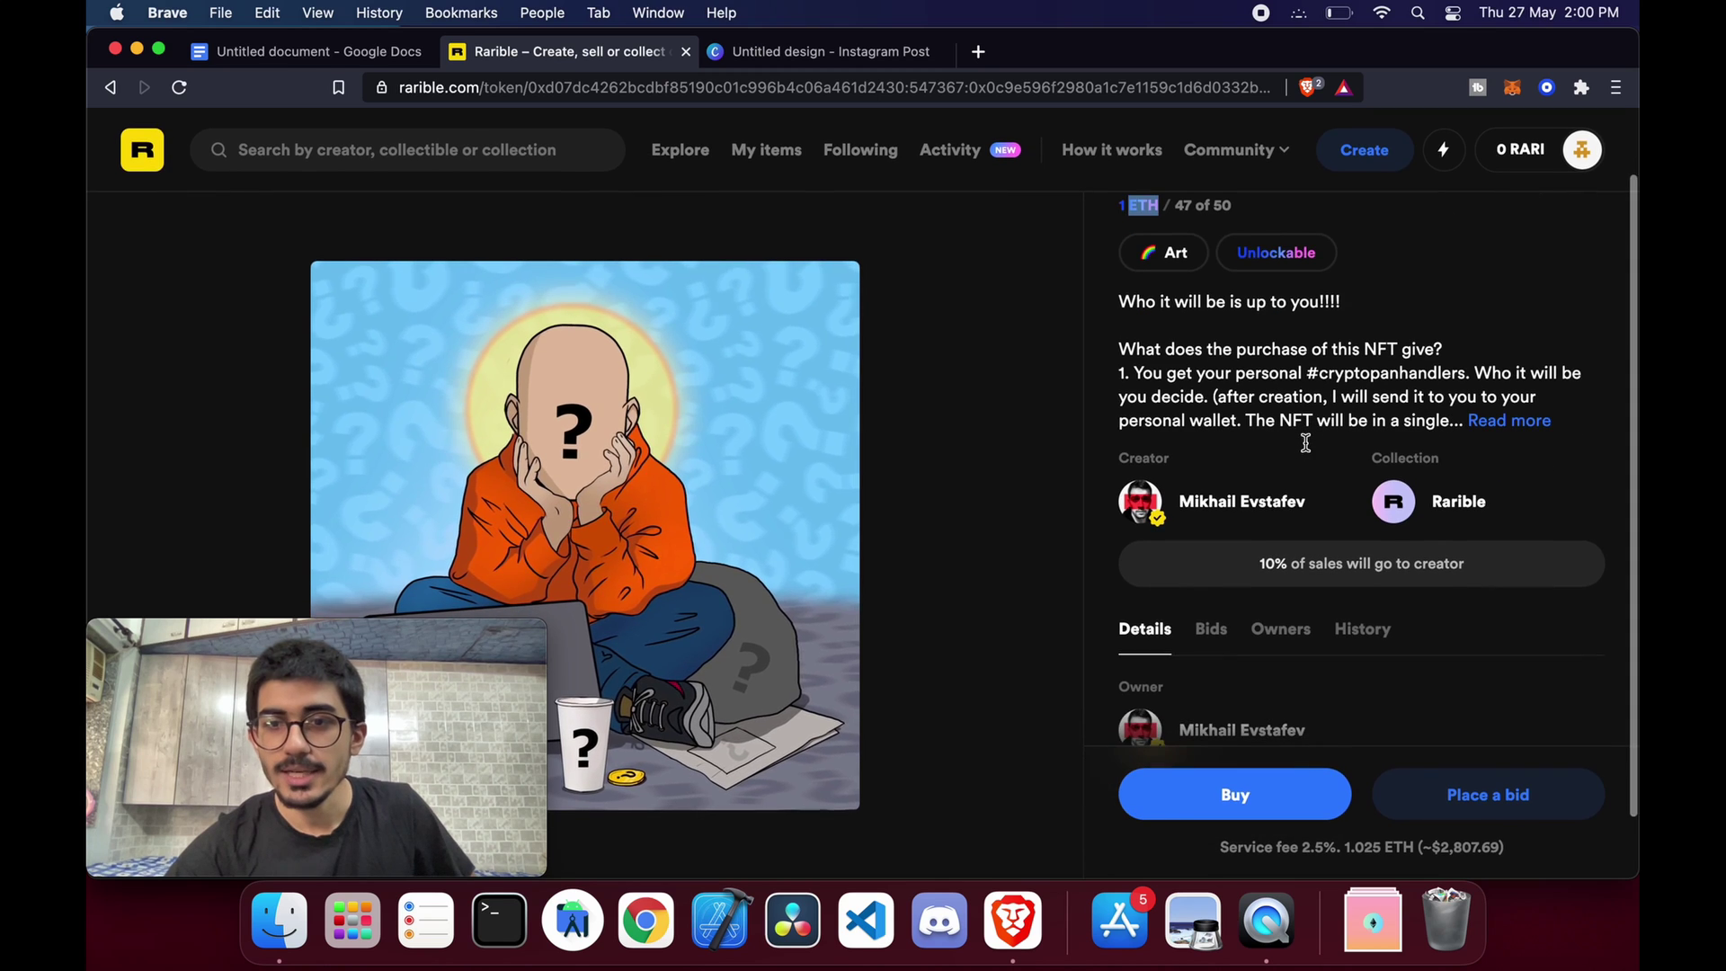
left_click(1374, 635)
scroll(1378, 634, "down", 3)
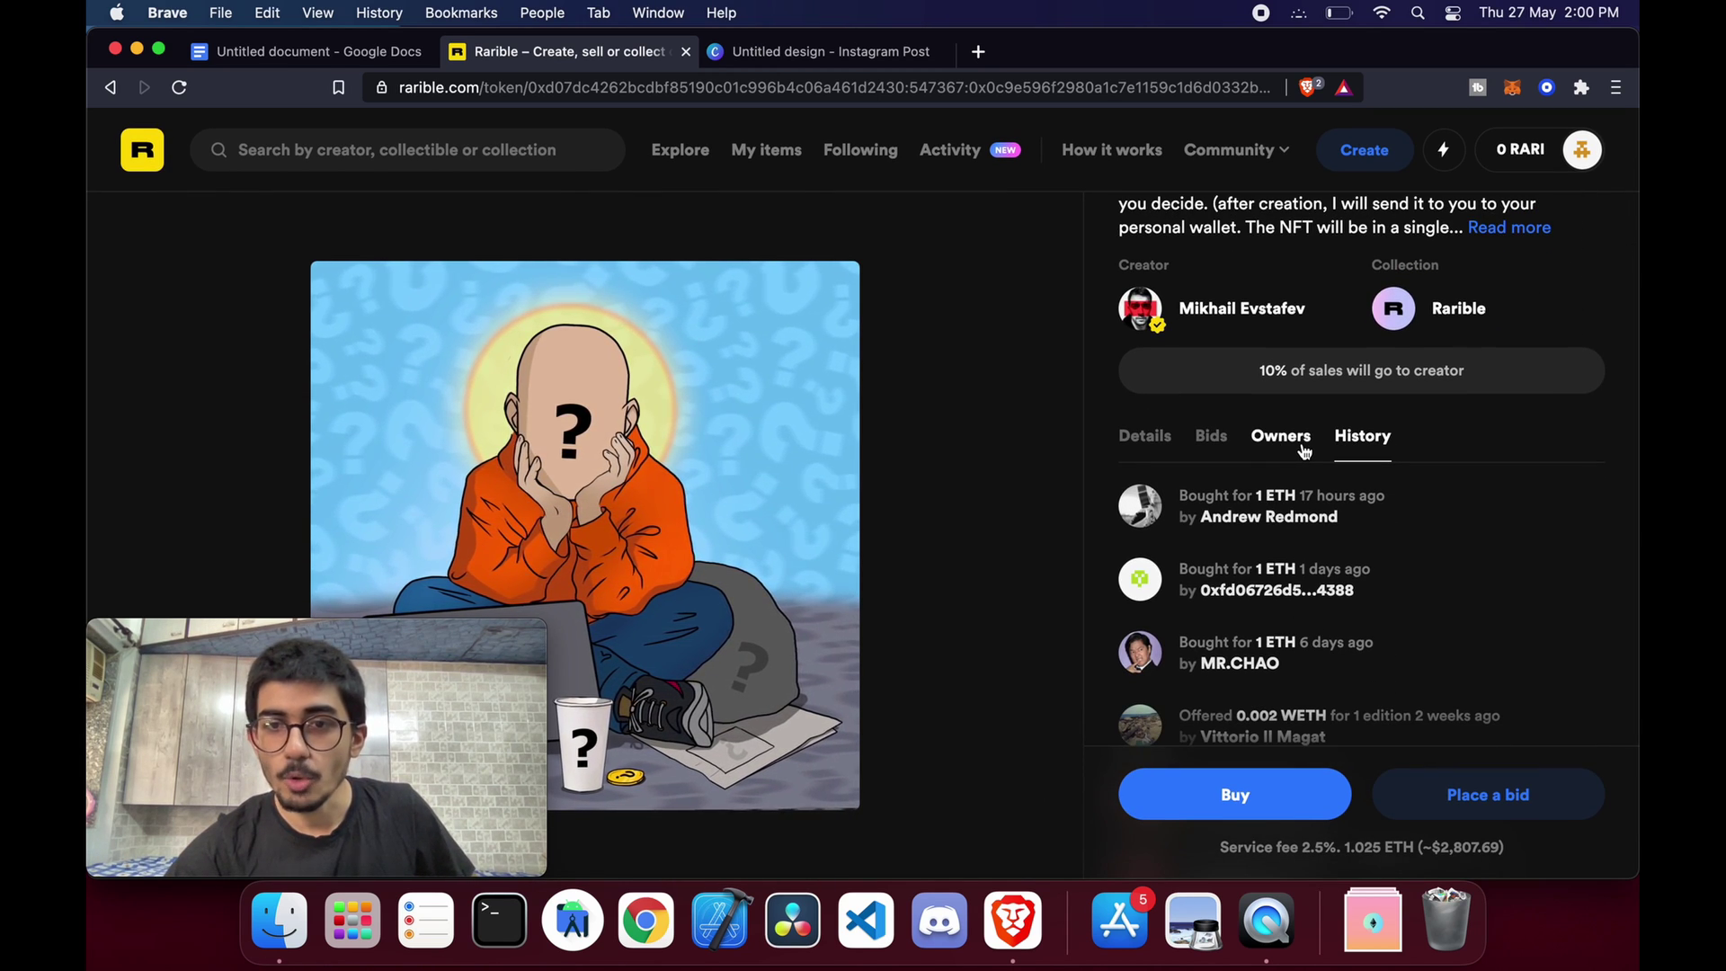
left_click(1301, 443)
scroll(1308, 566, "down", 1)
left_click(1211, 384)
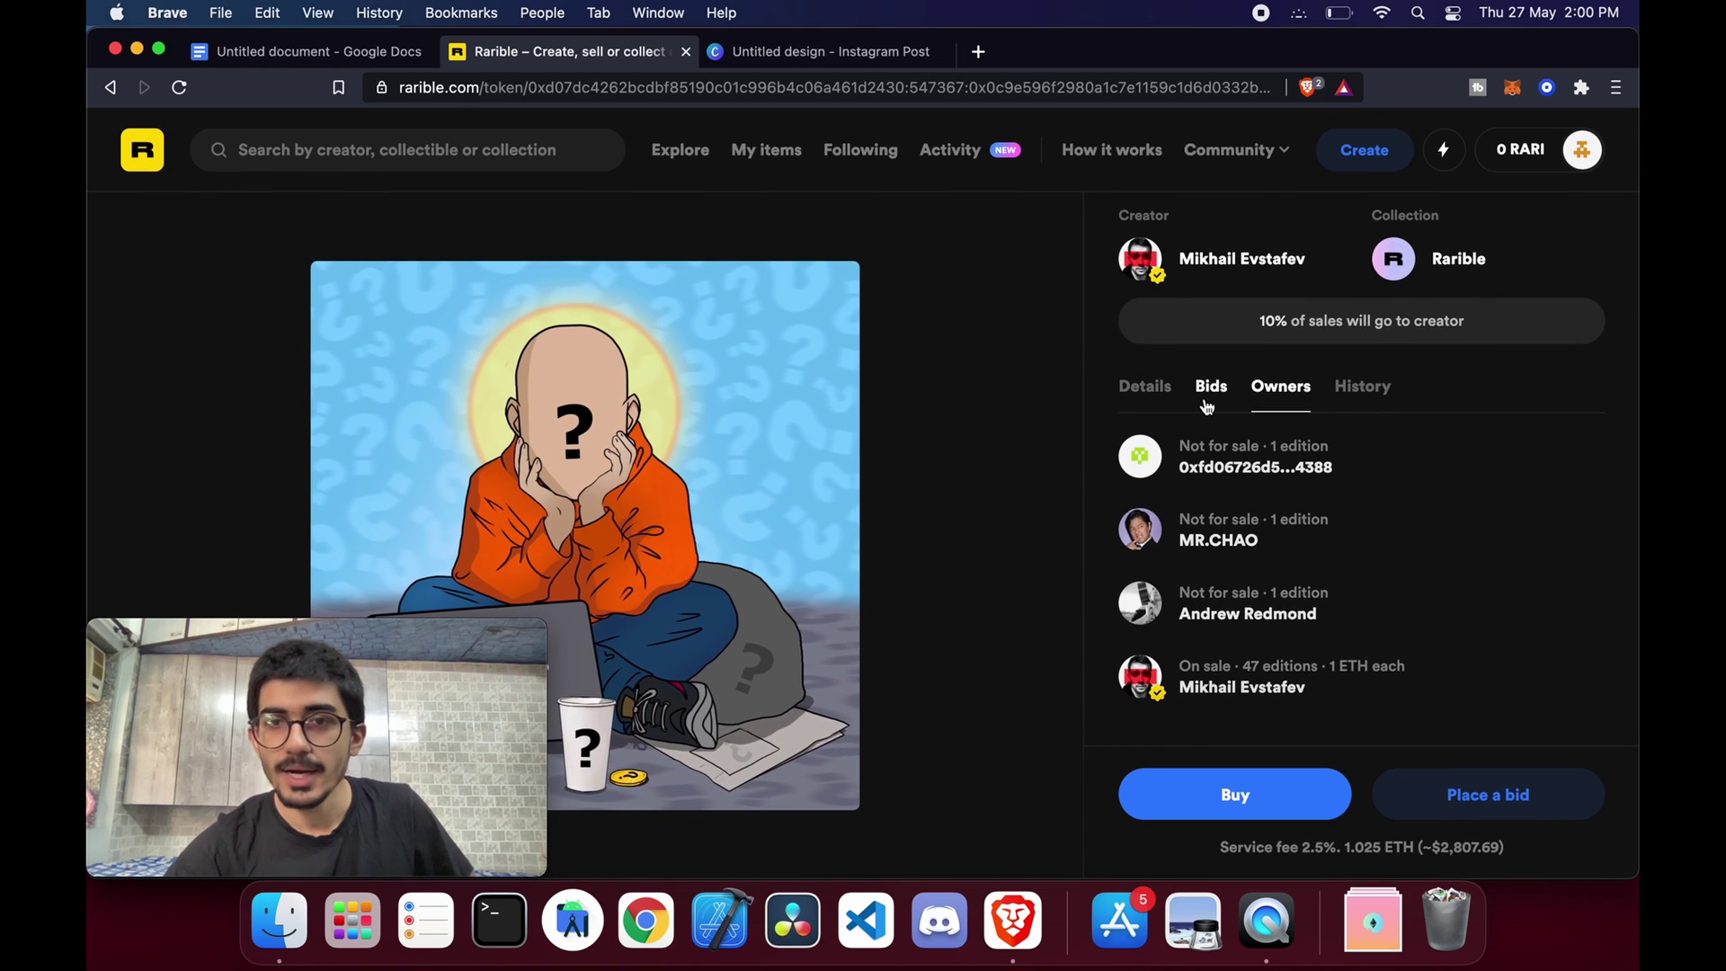
scroll(1291, 581, "up", 2)
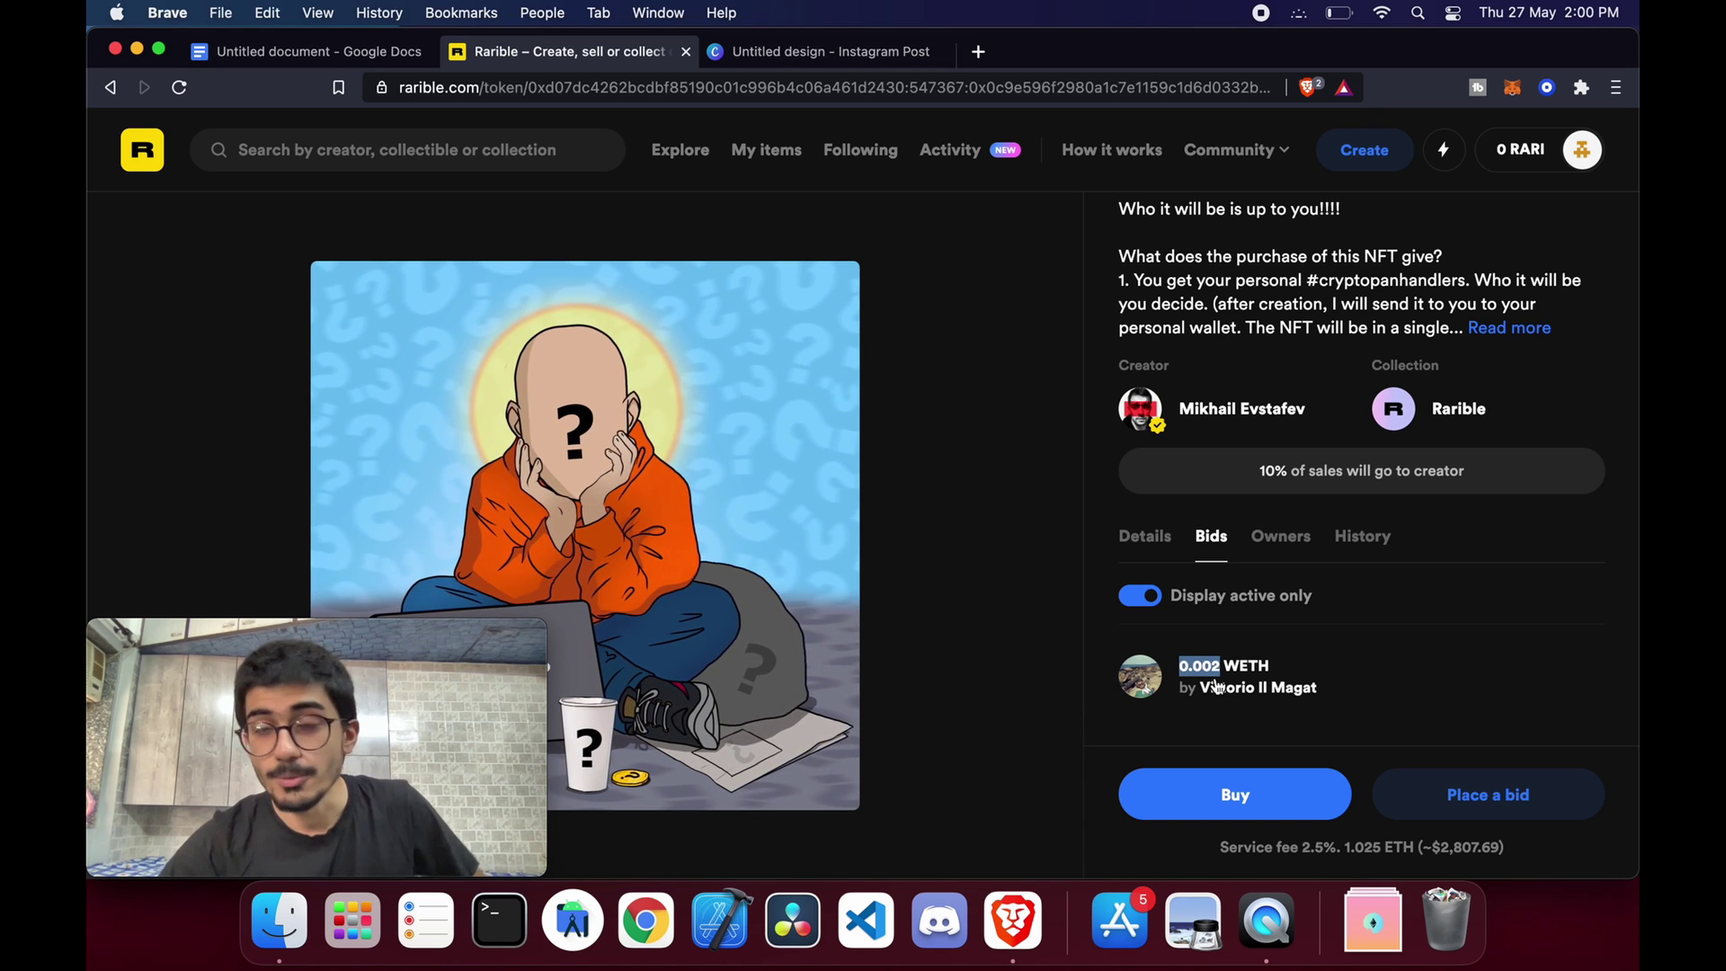
left_click(688, 153)
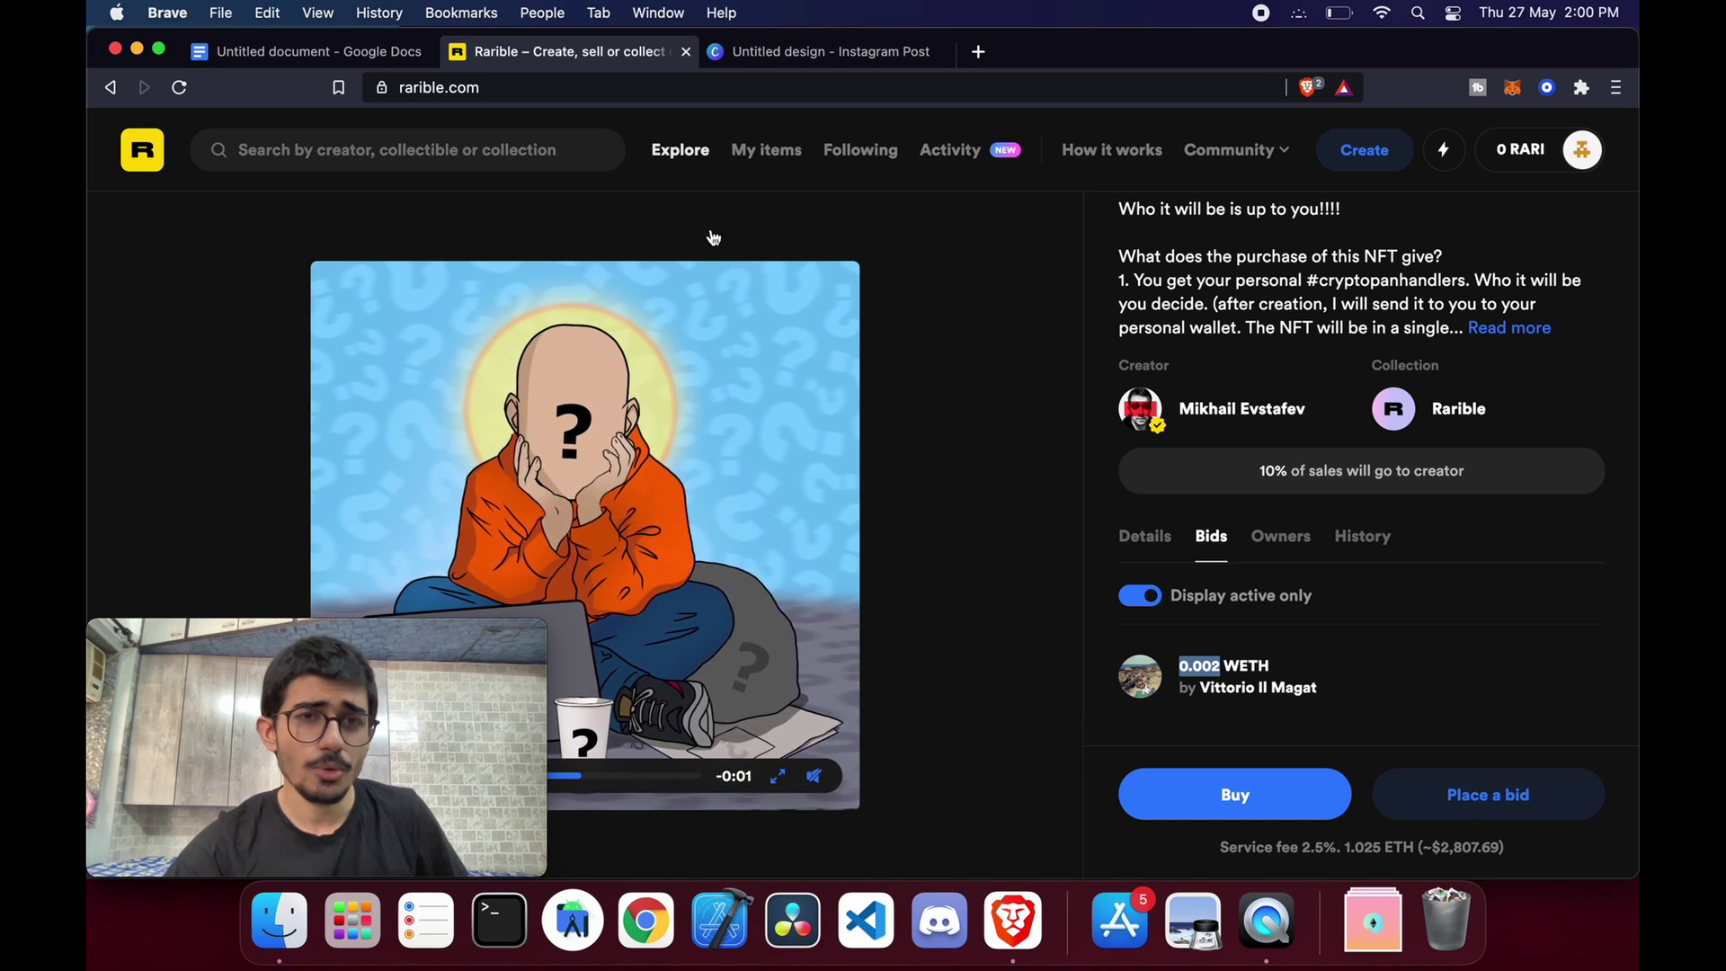